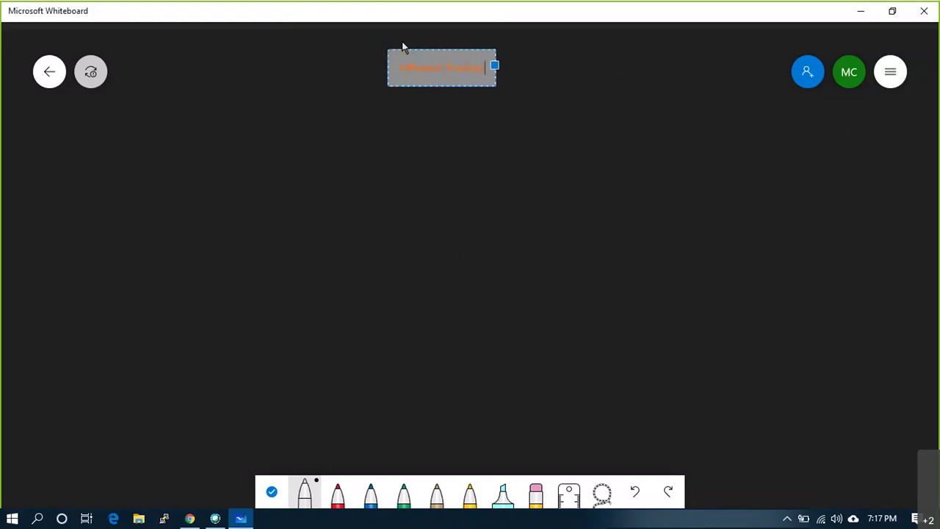
- Complete the orange 'VMware Backup & Recovery !' title at the top of the board
{"action": "type", "text": "a Recovery"}
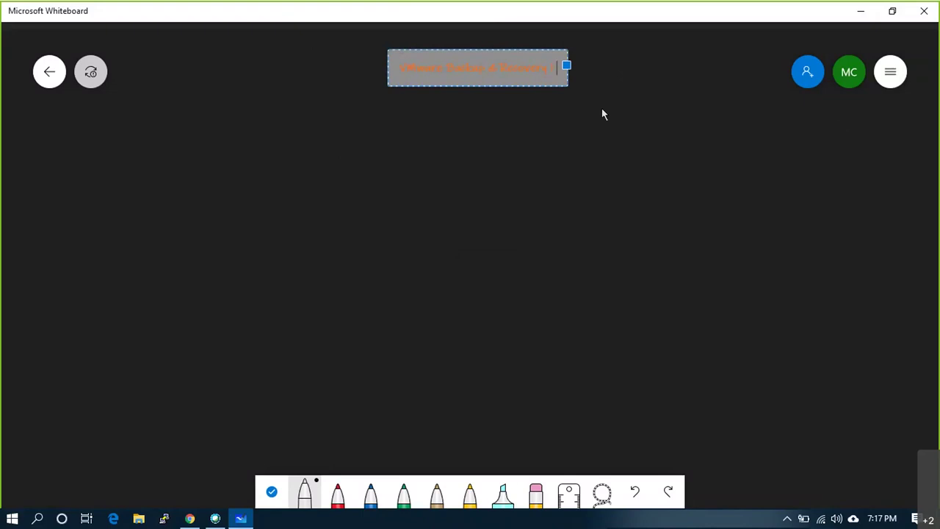
{"action": "left_click", "coordinate": [626, 268]}
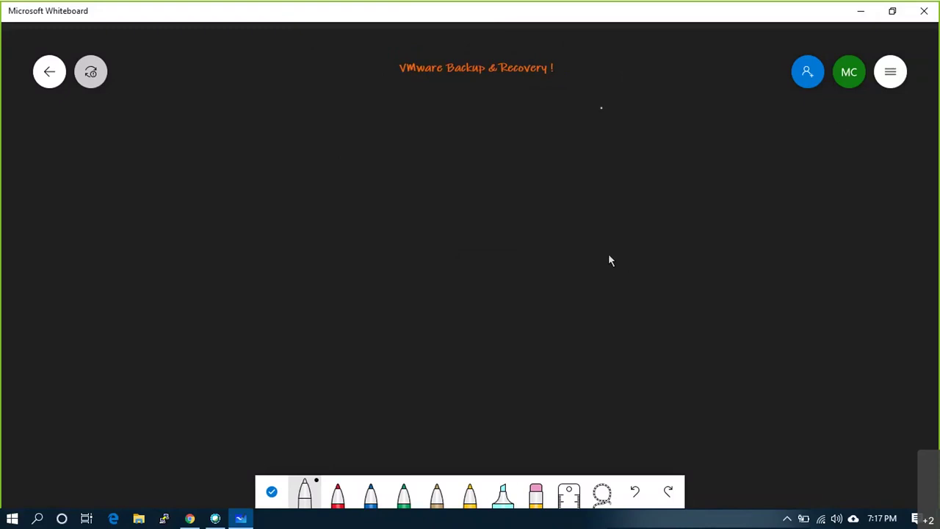
{"action": "left_click", "coordinate": [303, 489]}
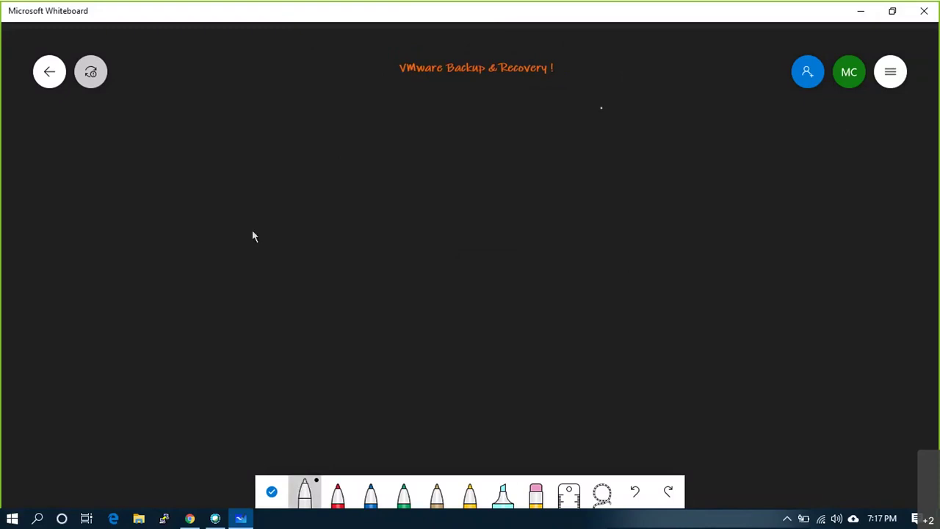
- Replace a stray narrow box with a large white box on the left and a smaller one on the right
{"action": "mouse_move", "coordinate": [179, 168]}
{"action": "left_mouse_down"}
{"action": "mouse_move", "coordinate": [181, 317]}
{"action": "mouse_move", "coordinate": [273, 326]}
{"action": "mouse_move", "coordinate": [274, 145]}
{"action": "mouse_move", "coordinate": [182, 138]}
{"action": "left_mouse_up"}
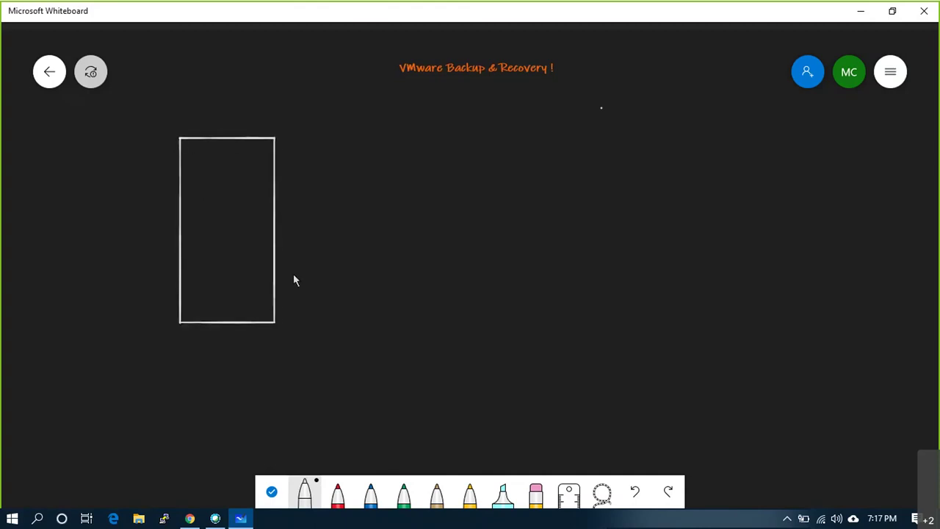
{"action": "key", "text": "ctrl+z"}
{"action": "key", "text": "ctrl+z"}
{"action": "left_click", "coordinate": [304, 492]}
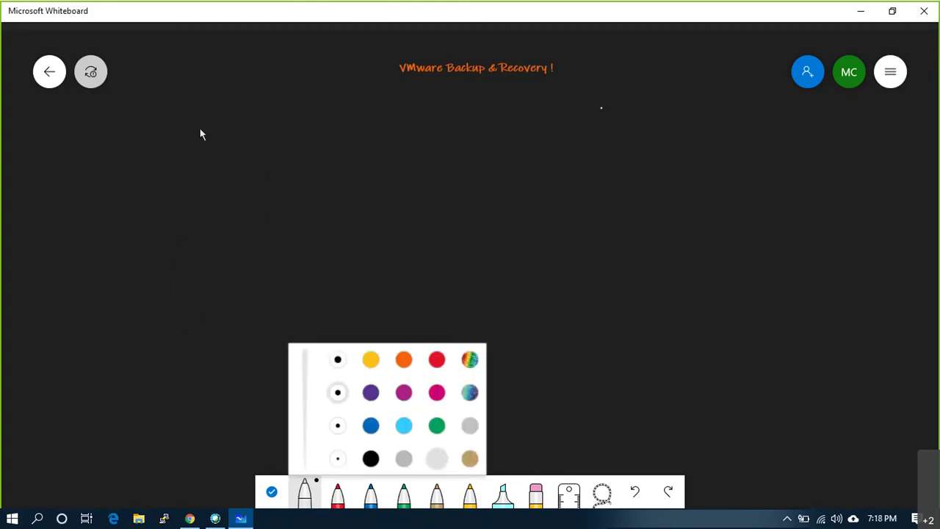
{"action": "mouse_move", "coordinate": [109, 115]}
{"action": "left_mouse_down"}
{"action": "mouse_move", "coordinate": [122, 359]}
{"action": "mouse_move", "coordinate": [310, 388]}
{"action": "mouse_move", "coordinate": [416, 377]}
{"action": "mouse_move", "coordinate": [415, 107]}
{"action": "mouse_move", "coordinate": [136, 114]}
{"action": "left_mouse_up"}
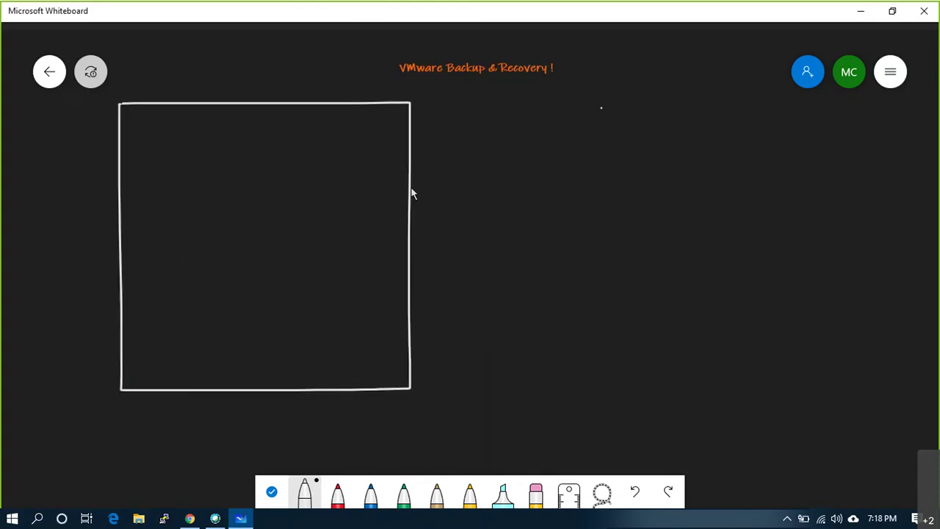
{"action": "mouse_move", "coordinate": [621, 130]}
{"action": "left_mouse_down"}
{"action": "mouse_move", "coordinate": [622, 353]}
{"action": "mouse_move", "coordinate": [713, 383]}
{"action": "mouse_move", "coordinate": [801, 379]}
{"action": "mouse_move", "coordinate": [813, 119]}
{"action": "mouse_move", "coordinate": [636, 138]}
{"action": "left_mouse_up"}
- Add the orange label 'Primary DC' under the left box
{"action": "right_click", "coordinate": [152, 459]}
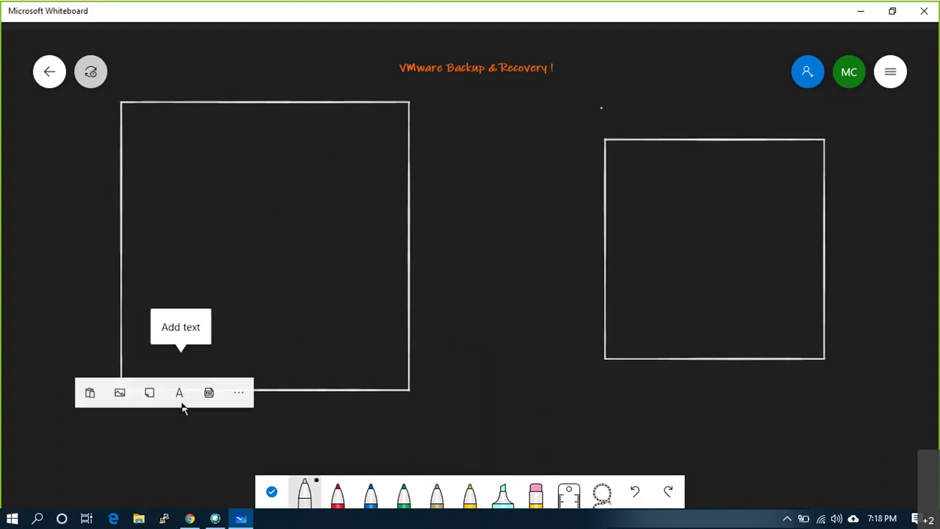
{"action": "left_click", "coordinate": [183, 385]}
{"action": "type", "text": "VMware DC"}
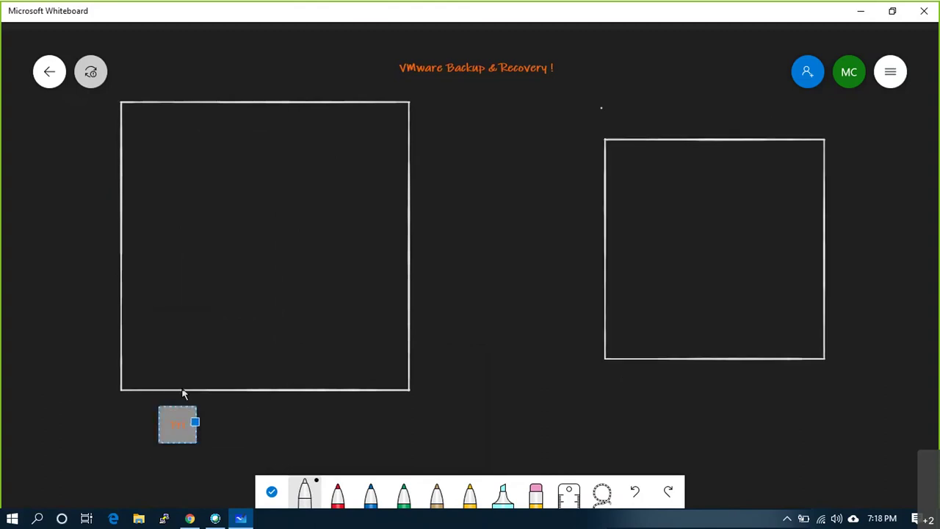
{"action": "key", "text": "BackSpace"}
{"action": "key", "text": "BackSpace"}
{"action": "key", "text": "BackSpace"}
{"action": "type", "text": "DC"}
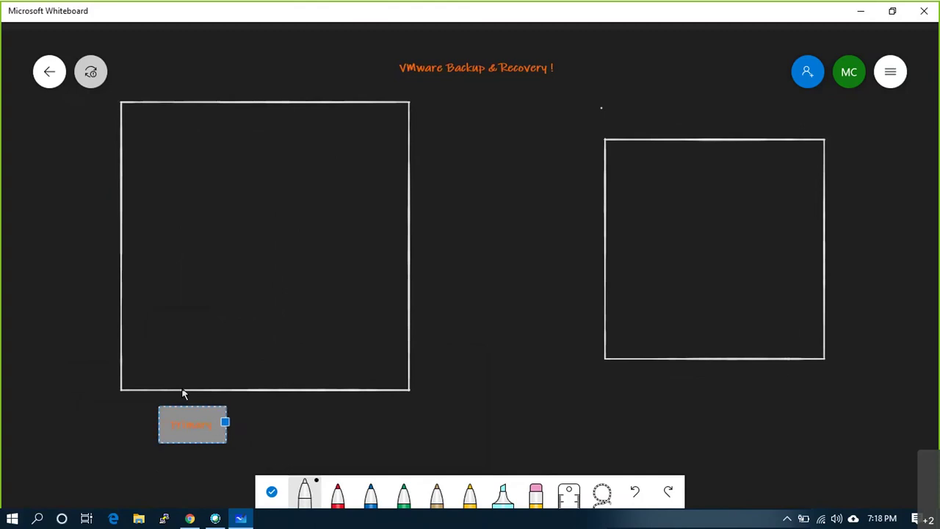
- Add the orange label 'DR or Secondary DC' under the right box
{"action": "right_click", "coordinate": [645, 377]}
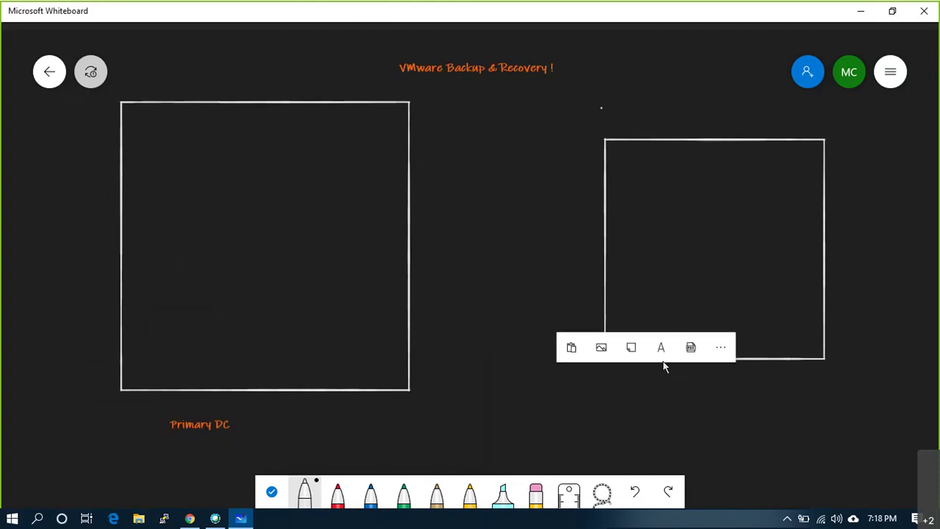
{"action": "left_click", "coordinate": [665, 351]}
{"action": "type", "text": "DR at DCbm"}
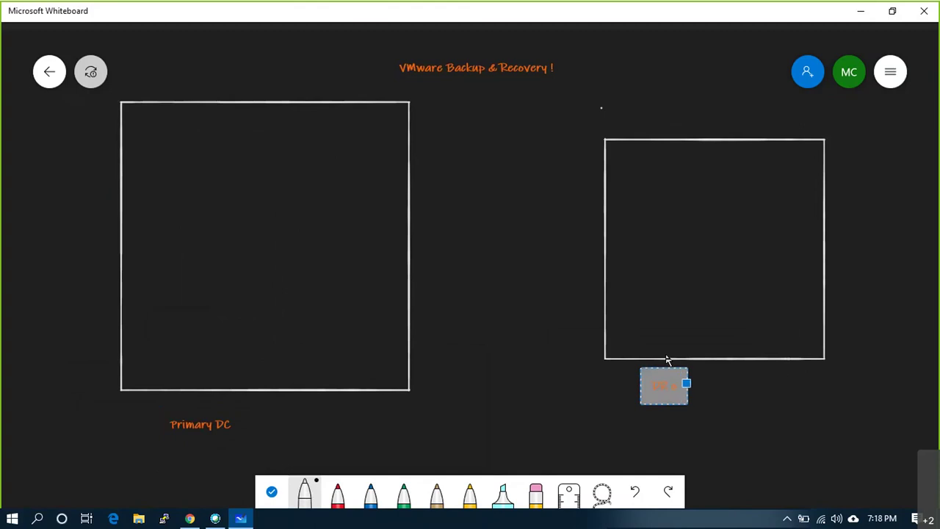
{"action": "key", "text": "BackSpace"}
{"action": "key", "text": "BackSpace"}
{"action": "key", "text": "BackSpace"}
{"action": "type", "text": "sa"}
{"action": "key", "text": "BackSpace"}
{"action": "type", "text": "ondary"}
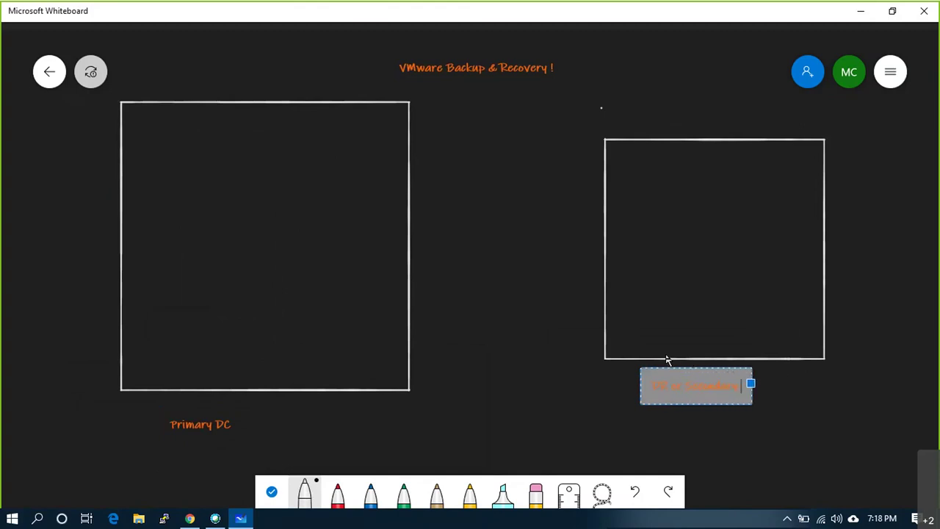
{"action": "type", "text": " SC"}
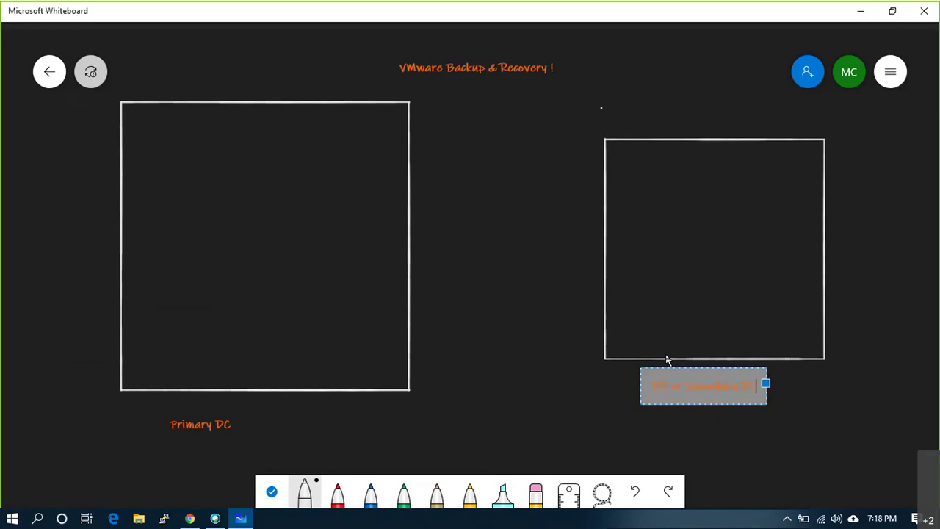
{"action": "left_click", "coordinate": [816, 408]}
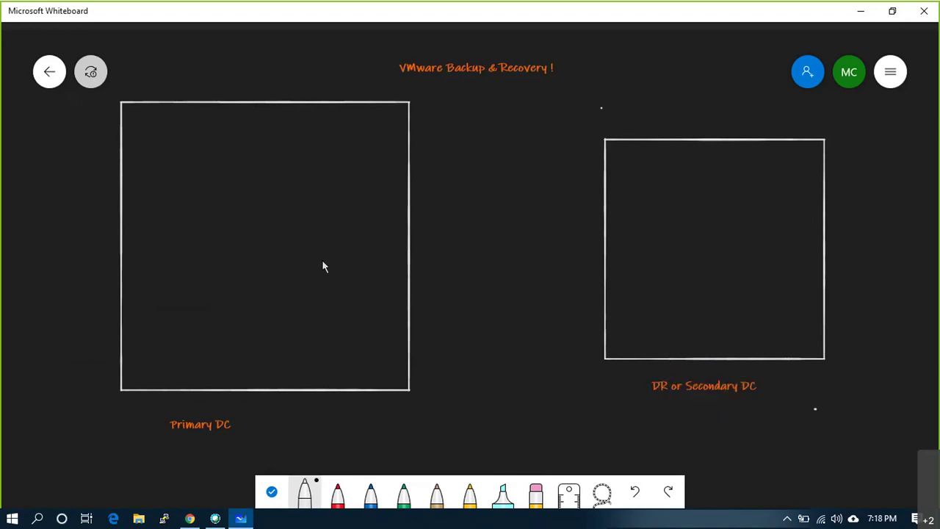
- Draw the first small machine shapes in the Primary DC box, undoing stray ovals
{"action": "mouse_move", "coordinate": [152, 213]}
{"action": "left_mouse_down"}
{"action": "mouse_move", "coordinate": [153, 297]}
{"action": "mouse_move", "coordinate": [198, 224]}
{"action": "mouse_move", "coordinate": [155, 213]}
{"action": "left_mouse_up"}
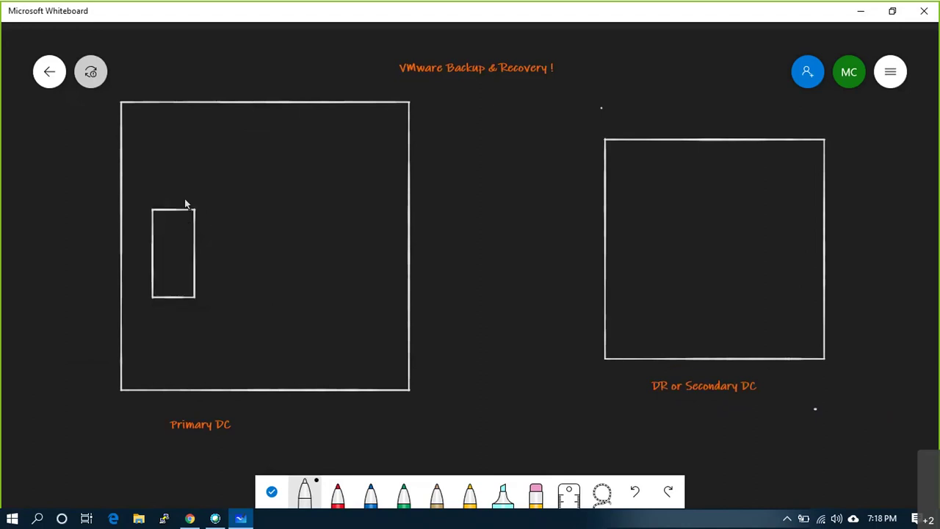
{"action": "key", "text": "ctrl+z"}
{"action": "key", "text": "ctrl+z"}
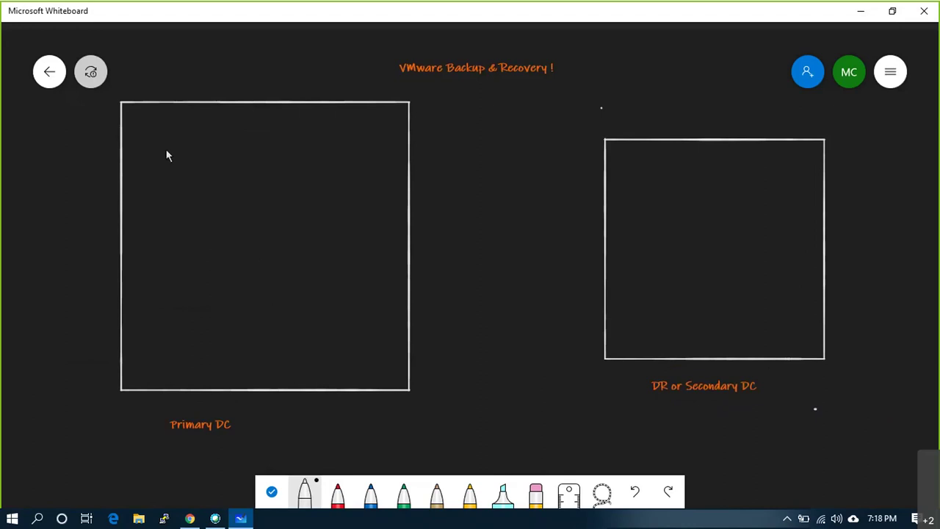
{"action": "mouse_move", "coordinate": [164, 136]}
{"action": "left_mouse_down"}
{"action": "mouse_move", "coordinate": [176, 158]}
{"action": "mouse_move", "coordinate": [164, 137]}
{"action": "left_mouse_up"}
{"action": "left_click_drag", "start_coordinate": [228, 149], "coordinate": [221, 132]}
{"action": "left_click_drag", "start_coordinate": [174, 192], "coordinate": [177, 215]}
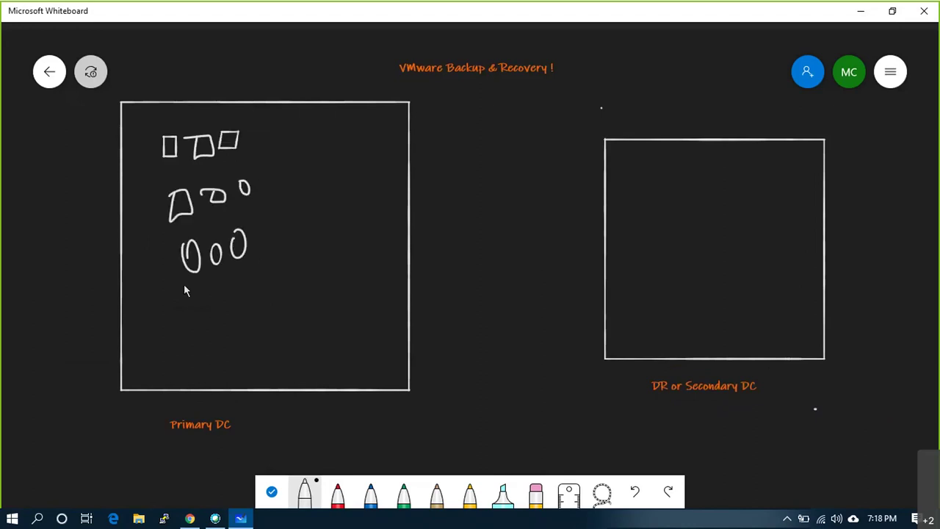
{"action": "key", "text": "ctrl+z"}
{"action": "key", "text": "ctrl+z"}
{"action": "key", "text": "ctrl+z"}
- Lasso-copy the top two rows of shapes, paste a duplicate, then undo the paste
{"action": "left_click", "coordinate": [601, 492]}
{"action": "mouse_move", "coordinate": [152, 129]}
{"action": "left_mouse_down"}
{"action": "mouse_move", "coordinate": [231, 188]}
{"action": "mouse_move", "coordinate": [250, 220]}
{"action": "left_mouse_up"}
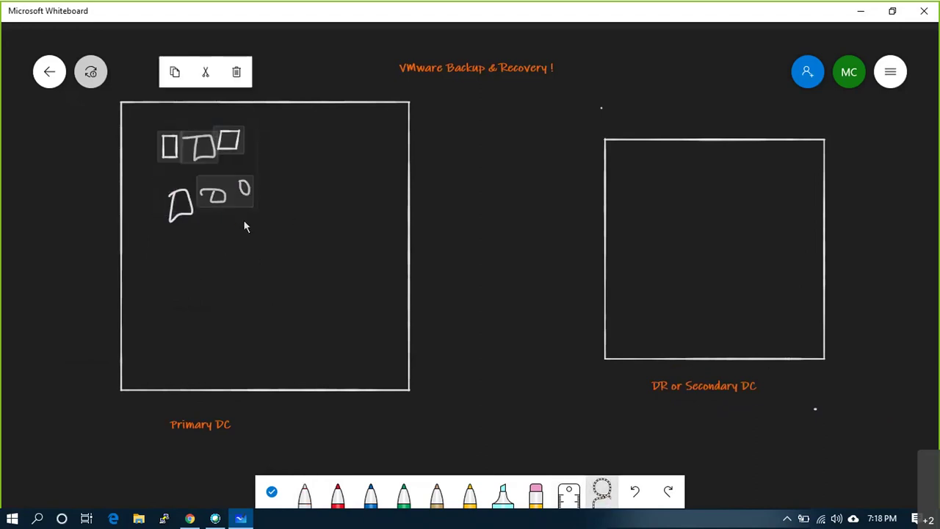
{"action": "key", "text": "ctrl+c"}
{"action": "key", "text": "ctrl+v"}
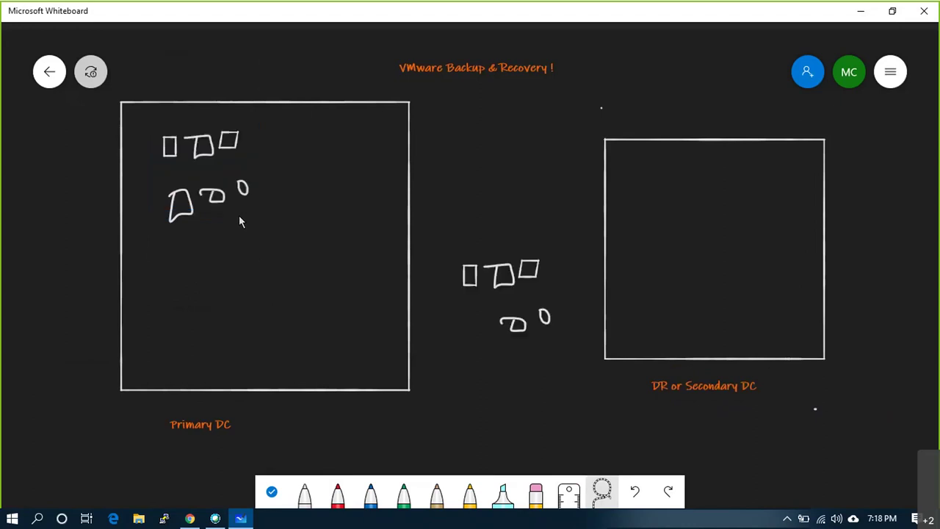
{"action": "left_click", "coordinate": [527, 272]}
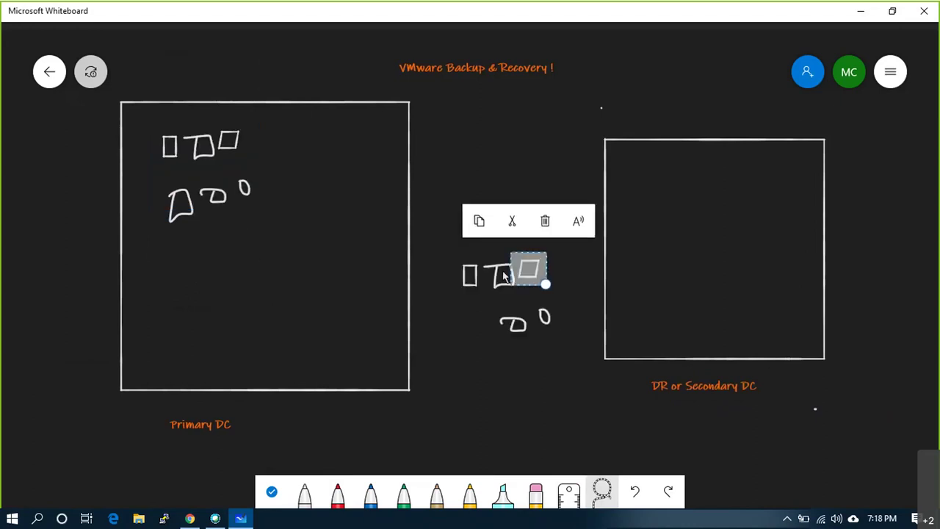
{"action": "key", "text": "ctrl+z"}
{"action": "left_click", "coordinate": [204, 246]}
- Draw the remaining rows of small boxes down to the fifth row
{"action": "mouse_move", "coordinate": [167, 240]}
{"action": "left_mouse_down"}
{"action": "mouse_move", "coordinate": [192, 251]}
{"action": "mouse_move", "coordinate": [182, 273]}
{"action": "mouse_move", "coordinate": [165, 243]}
{"action": "left_mouse_up"}
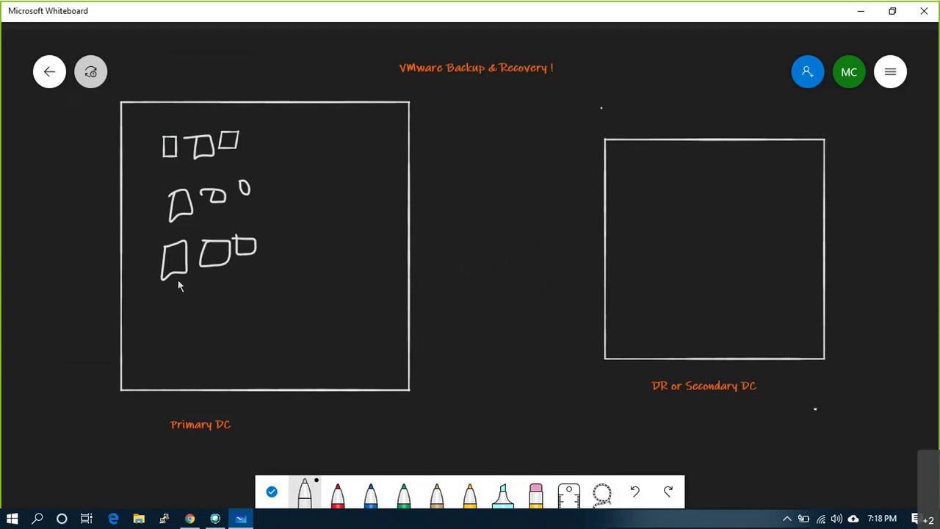
{"action": "mouse_move", "coordinate": [162, 294]}
{"action": "left_mouse_down"}
{"action": "mouse_move", "coordinate": [192, 296]}
{"action": "mouse_move", "coordinate": [163, 294]}
{"action": "left_mouse_up"}
{"action": "mouse_move", "coordinate": [226, 295]}
{"action": "left_mouse_down"}
{"action": "mouse_move", "coordinate": [229, 286]}
{"action": "mouse_move", "coordinate": [247, 296]}
{"action": "mouse_move", "coordinate": [250, 284]}
{"action": "left_mouse_up"}
{"action": "mouse_move", "coordinate": [221, 327]}
{"action": "left_mouse_down"}
{"action": "mouse_move", "coordinate": [213, 346]}
{"action": "mouse_move", "coordinate": [240, 340]}
{"action": "left_mouse_up"}
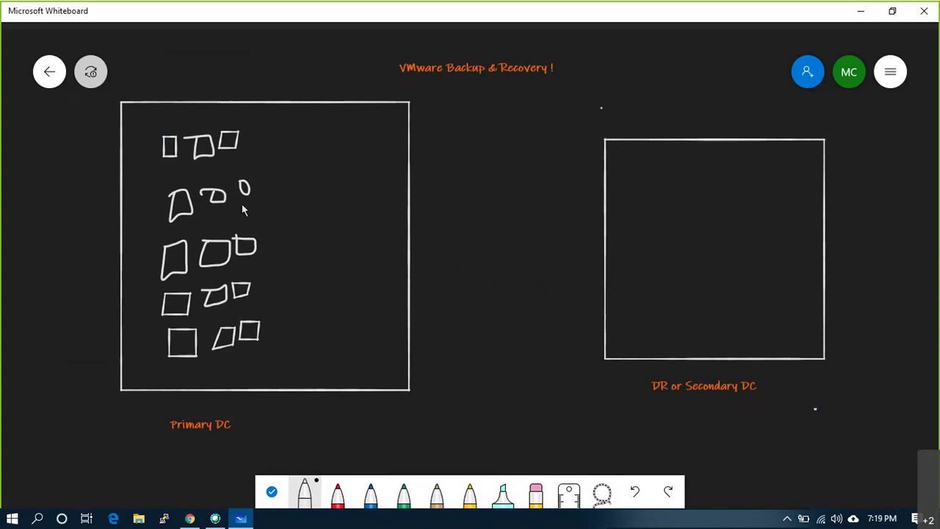
- Draw a small blue box to the right of the white shapes
{"action": "left_click", "coordinate": [371, 496]}
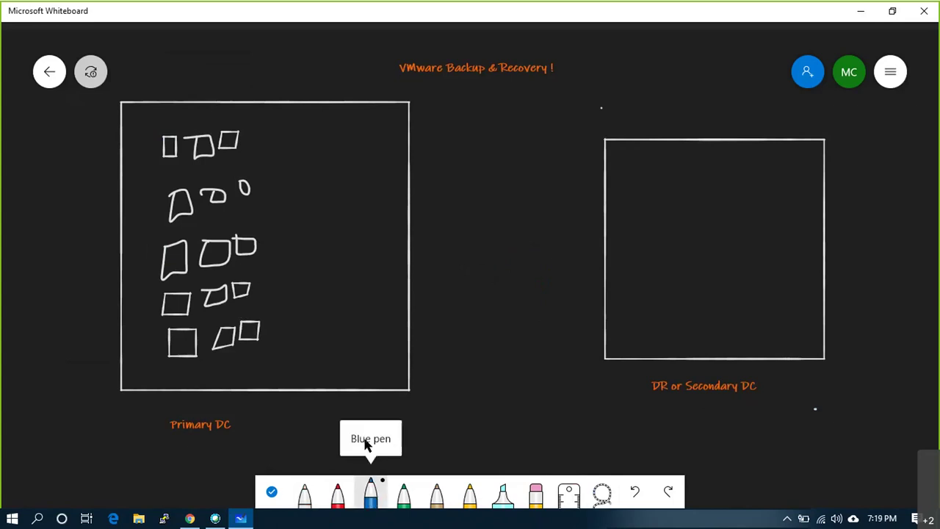
{"action": "left_click_drag", "start_coordinate": [307, 142], "coordinate": [308, 175]}
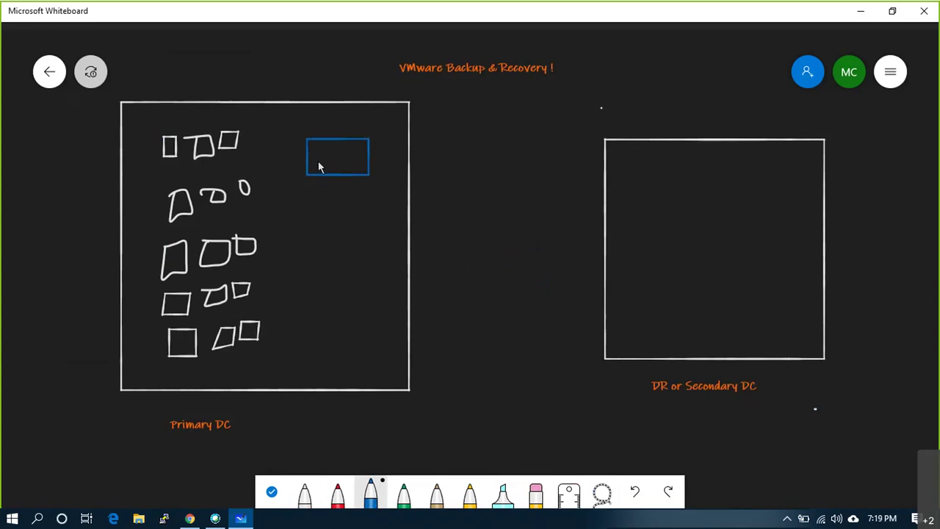
{"action": "right_click", "coordinate": [323, 154]}
{"action": "left_click", "coordinate": [334, 125]}
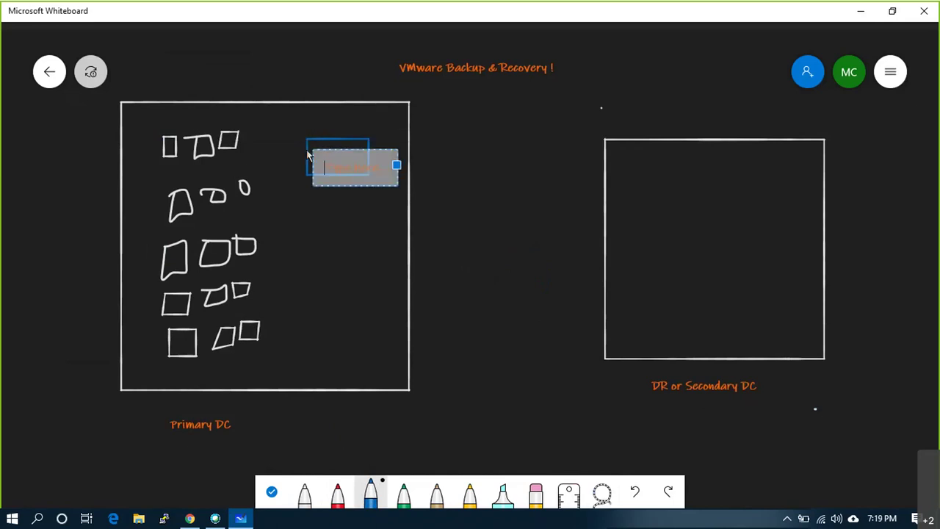
{"action": "left_click", "coordinate": [302, 223]}
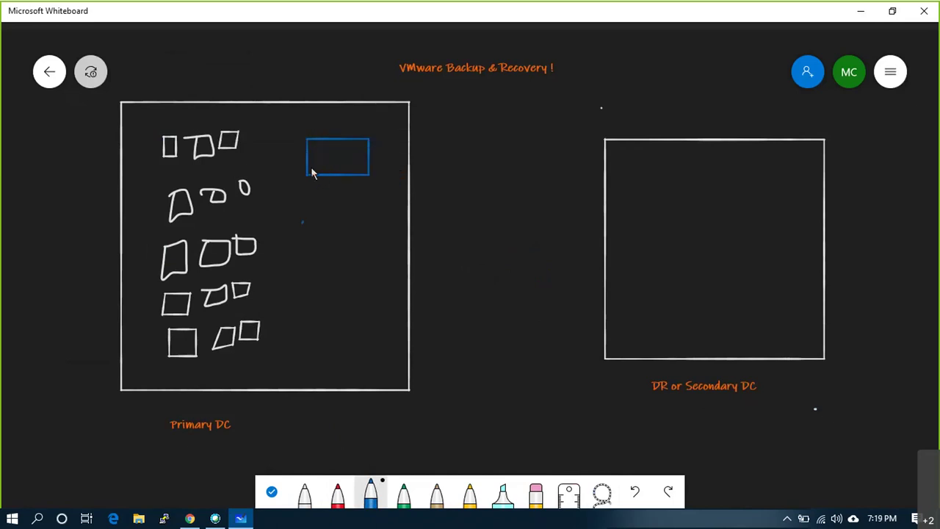
- Add a blue arrow pointing left to a wavy blue line beside the shapes
{"action": "mouse_move", "coordinate": [316, 156]}
{"action": "left_mouse_down"}
{"action": "mouse_move", "coordinate": [287, 157]}
{"action": "mouse_move", "coordinate": [308, 169]}
{"action": "left_mouse_up"}
{"action": "left_click_drag", "start_coordinate": [264, 126], "coordinate": [276, 356]}
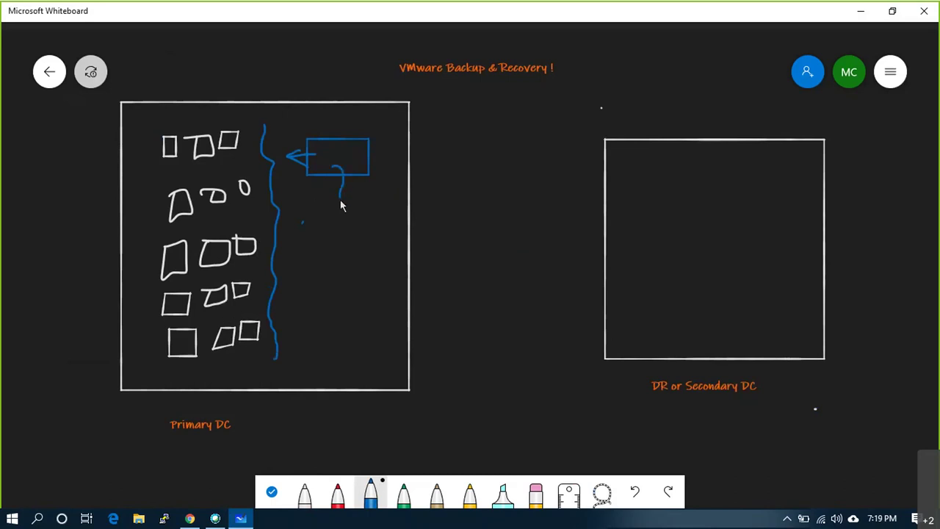
{"action": "mouse_move", "coordinate": [322, 198]}
{"action": "left_mouse_down"}
{"action": "mouse_move", "coordinate": [372, 198]}
{"action": "mouse_move", "coordinate": [361, 256]}
{"action": "mouse_move", "coordinate": [310, 257]}
{"action": "mouse_move", "coordinate": [310, 214]}
{"action": "mouse_move", "coordinate": [325, 199]}
{"action": "left_mouse_up"}
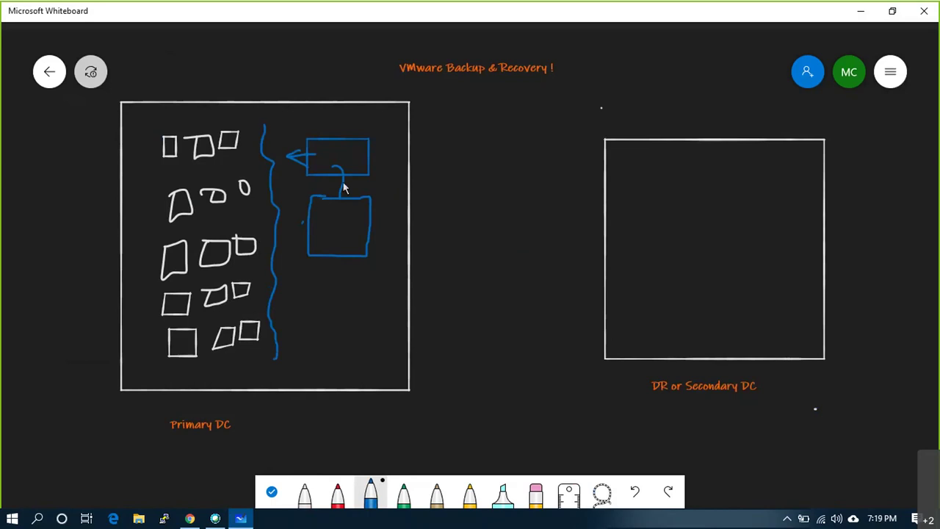
{"action": "key", "text": "ctrl+z"}
- Draw a red box below the blue box and a gold box beside it
{"action": "left_click", "coordinate": [337, 494]}
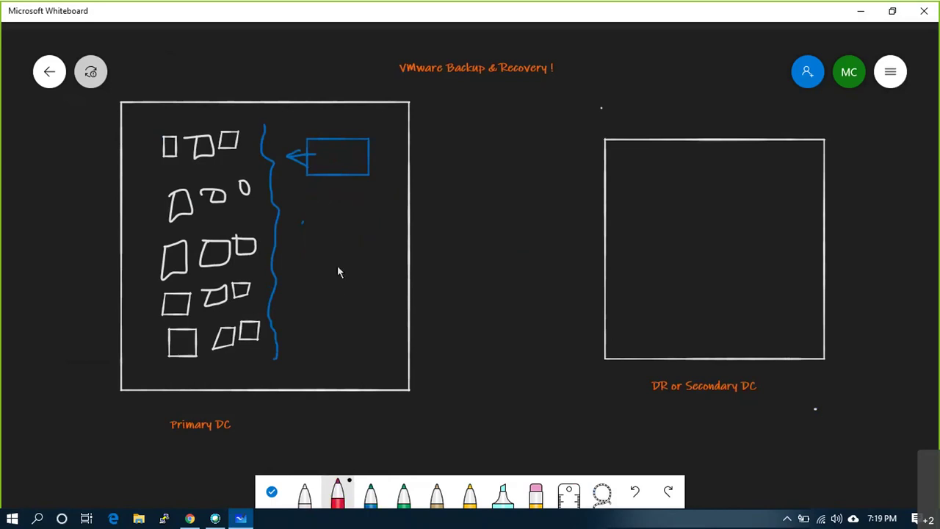
{"action": "mouse_move", "coordinate": [360, 194]}
{"action": "left_mouse_down"}
{"action": "mouse_move", "coordinate": [360, 286]}
{"action": "mouse_move", "coordinate": [397, 286]}
{"action": "mouse_move", "coordinate": [397, 198]}
{"action": "left_mouse_up"}
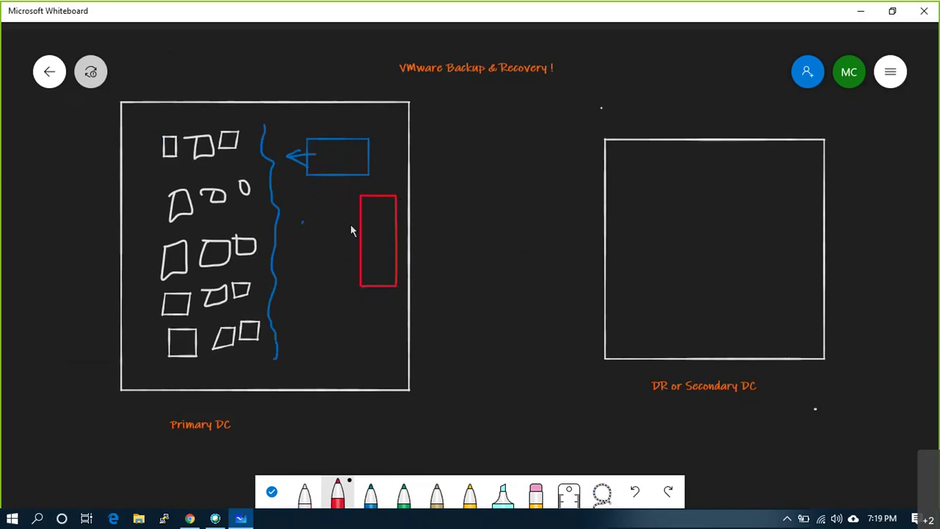
{"action": "left_click", "coordinate": [436, 497]}
{"action": "mouse_move", "coordinate": [307, 191]}
{"action": "left_mouse_down"}
{"action": "mouse_move", "coordinate": [313, 288]}
{"action": "mouse_move", "coordinate": [342, 282]}
{"action": "left_mouse_up"}
{"action": "mouse_move", "coordinate": [346, 250]}
{"action": "left_mouse_down"}
{"action": "mouse_move", "coordinate": [346, 197]}
{"action": "mouse_move", "coordinate": [310, 196]}
{"action": "left_mouse_up"}
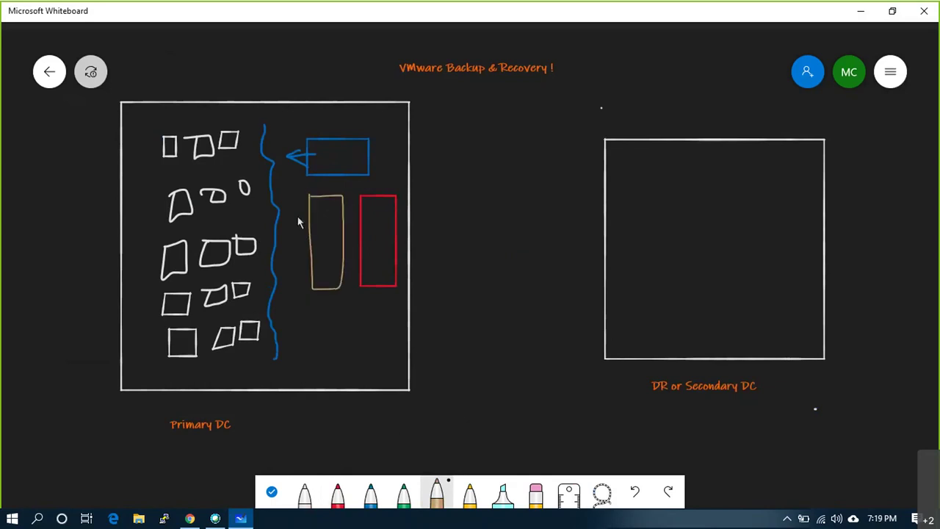
- Draw an arrow up to the gold box and label it 'Disk'
{"action": "right_click", "coordinate": [317, 307]}
{"action": "left_click", "coordinate": [323, 334]}
{"action": "left_click_drag", "start_coordinate": [320, 316], "coordinate": [323, 304]}
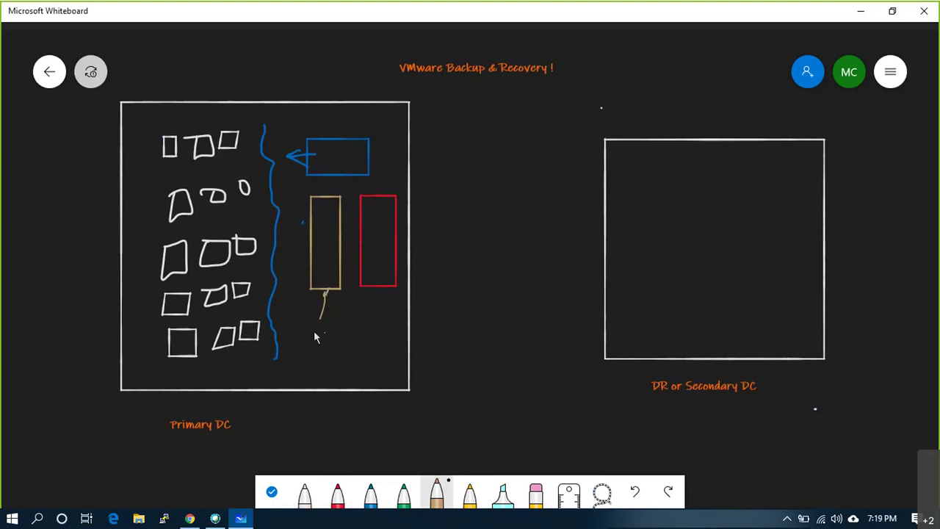
{"action": "right_click", "coordinate": [314, 330]}
{"action": "left_click", "coordinate": [326, 300]}
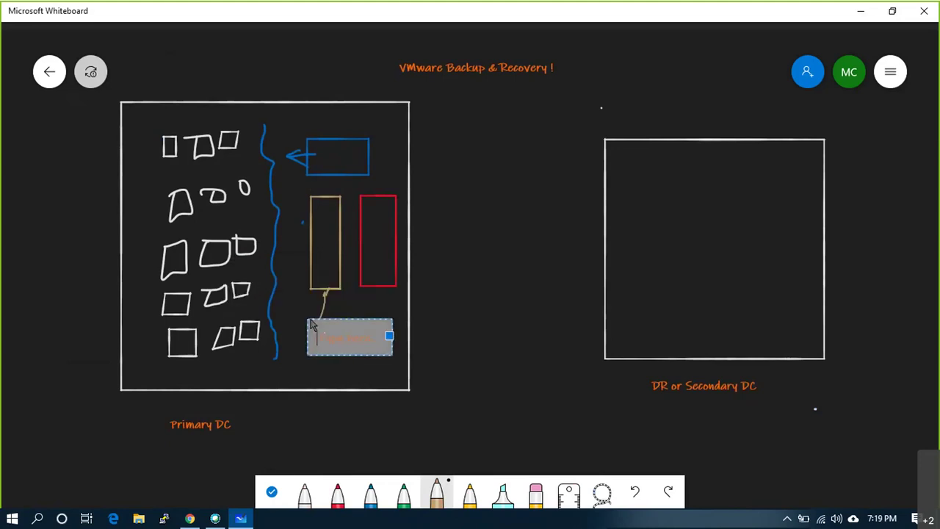
{"action": "type", "text": "Disk"}
{"action": "left_click", "coordinate": [375, 312]}
- Add an arrow and 'Tape' label to the red box, link the blue box, and write 'VM'
{"action": "left_click_drag", "start_coordinate": [388, 328], "coordinate": [383, 292]}
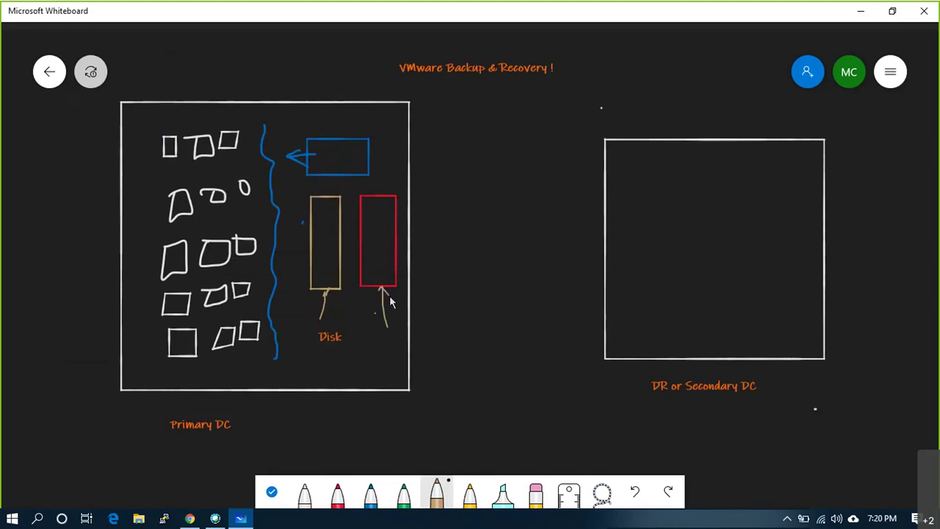
{"action": "right_click", "coordinate": [385, 327]}
{"action": "left_click", "coordinate": [394, 306]}
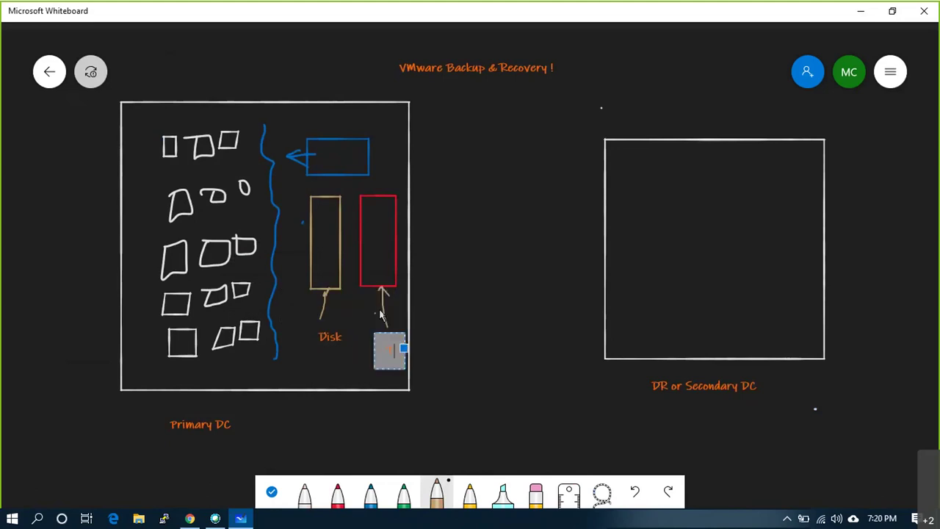
{"action": "type", "text": "Tape"}
{"action": "left_click", "coordinate": [443, 281]}
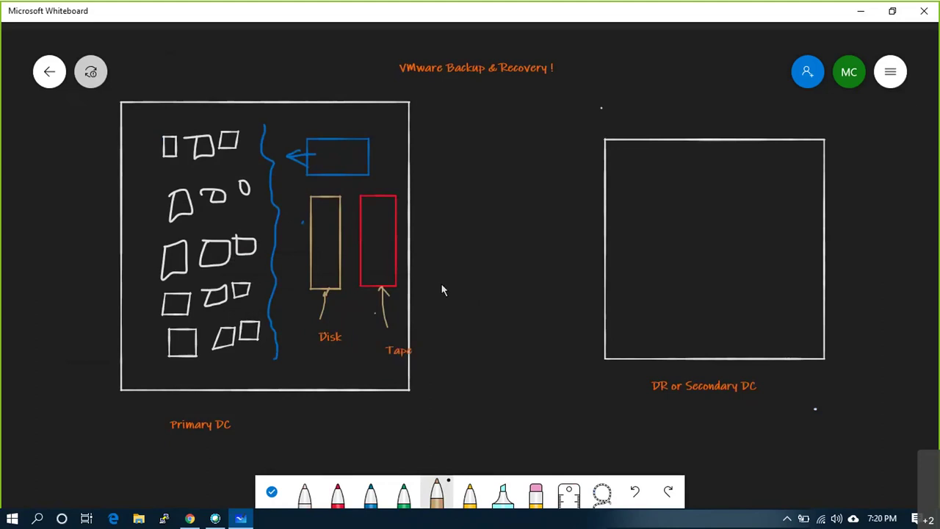
{"action": "mouse_move", "coordinate": [331, 176]}
{"action": "left_mouse_down"}
{"action": "mouse_move", "coordinate": [331, 195]}
{"action": "mouse_move", "coordinate": [376, 194]}
{"action": "left_mouse_up"}
{"action": "mouse_move", "coordinate": [351, 134]}
{"action": "left_mouse_down"}
{"action": "mouse_move", "coordinate": [359, 120]}
{"action": "mouse_move", "coordinate": [361, 135]}
{"action": "left_mouse_up"}
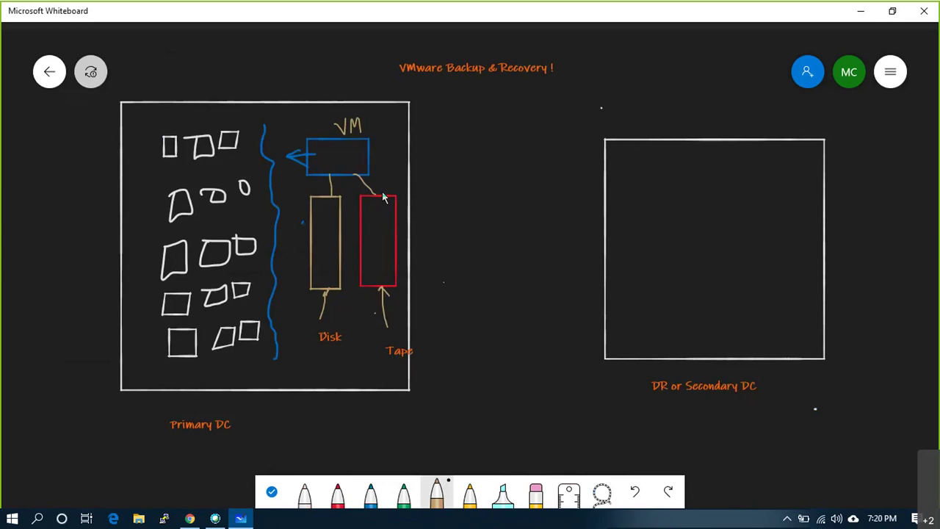
- Draw four boxed tan cylinders under Primary DC with an arrow pointing up into the site
{"action": "scroll", "coordinate": [323, 436], "scroll_direction": "up", "scroll_amount": 1}
{"action": "scroll", "coordinate": [323, 436], "scroll_direction": "down", "scroll_amount": 2}
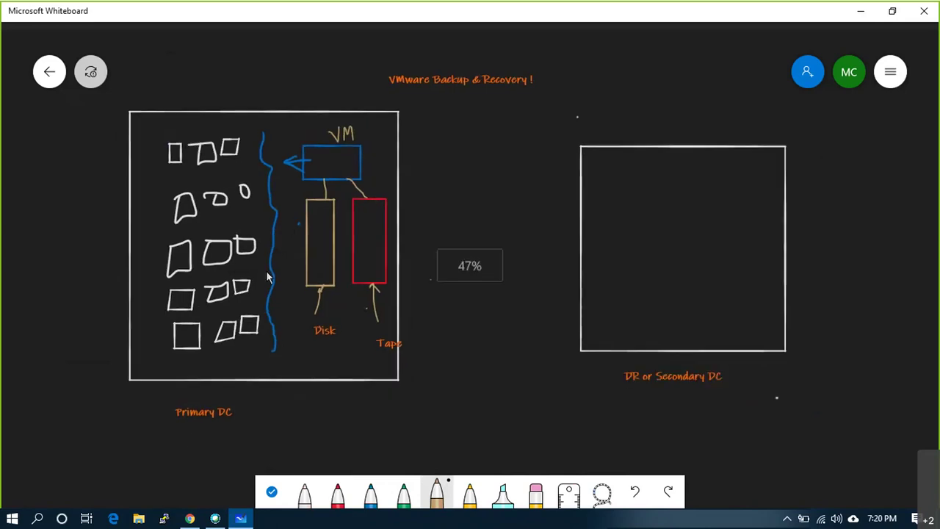
{"action": "scroll", "coordinate": [323, 436], "scroll_direction": "up", "scroll_amount": 2}
{"action": "scroll", "coordinate": [323, 436], "scroll_direction": "up", "scroll_amount": 1}
{"action": "scroll", "coordinate": [223, 251], "scroll_direction": "down", "scroll_amount": 2}
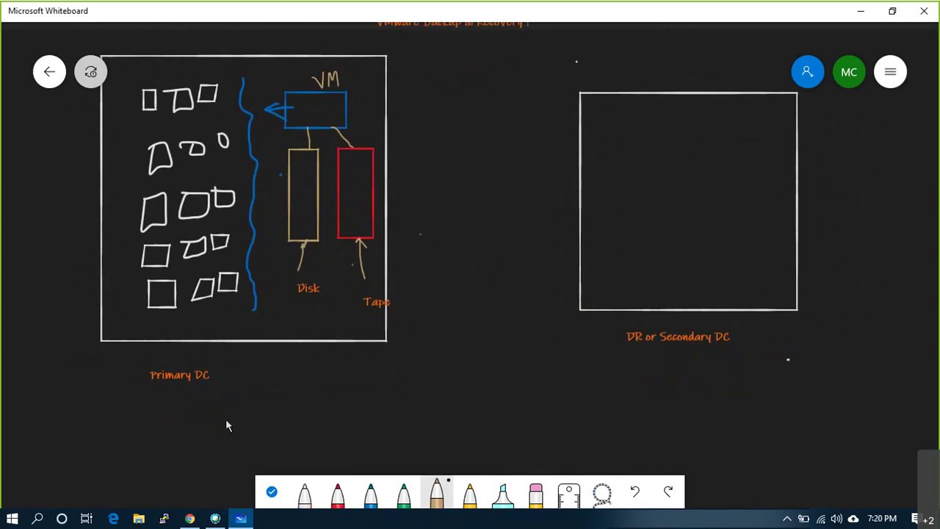
{"action": "left_click_drag", "start_coordinate": [196, 405], "coordinate": [212, 431]}
{"action": "mouse_move", "coordinate": [228, 400]}
{"action": "left_mouse_down"}
{"action": "mouse_move", "coordinate": [250, 400]}
{"action": "mouse_move", "coordinate": [252, 430]}
{"action": "left_mouse_up"}
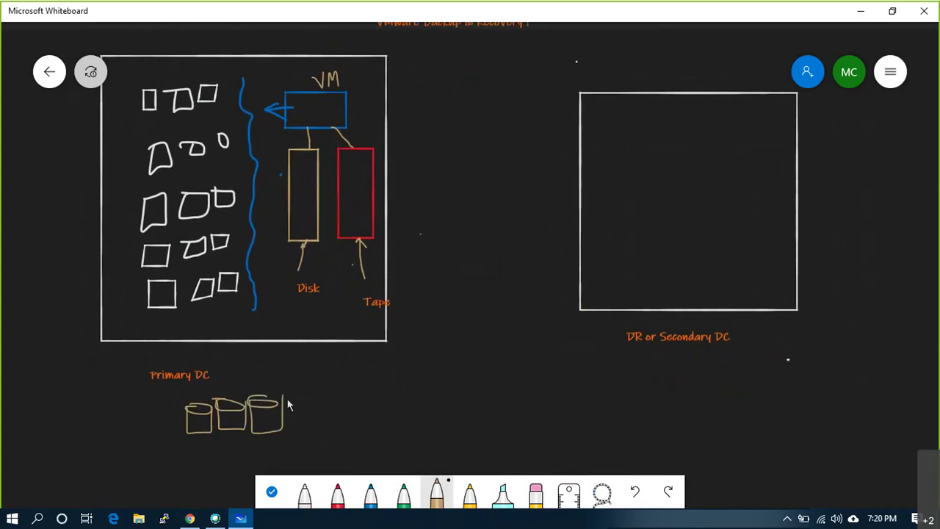
{"action": "mouse_move", "coordinate": [304, 398]}
{"action": "left_mouse_down"}
{"action": "mouse_move", "coordinate": [289, 430]}
{"action": "mouse_move", "coordinate": [312, 395]}
{"action": "left_mouse_up"}
{"action": "mouse_move", "coordinate": [176, 393]}
{"action": "left_mouse_down"}
{"action": "mouse_move", "coordinate": [174, 431]}
{"action": "mouse_move", "coordinate": [265, 466]}
{"action": "mouse_move", "coordinate": [325, 426]}
{"action": "mouse_move", "coordinate": [322, 382]}
{"action": "mouse_move", "coordinate": [220, 382]}
{"action": "mouse_move", "coordinate": [176, 411]}
{"action": "left_mouse_up"}
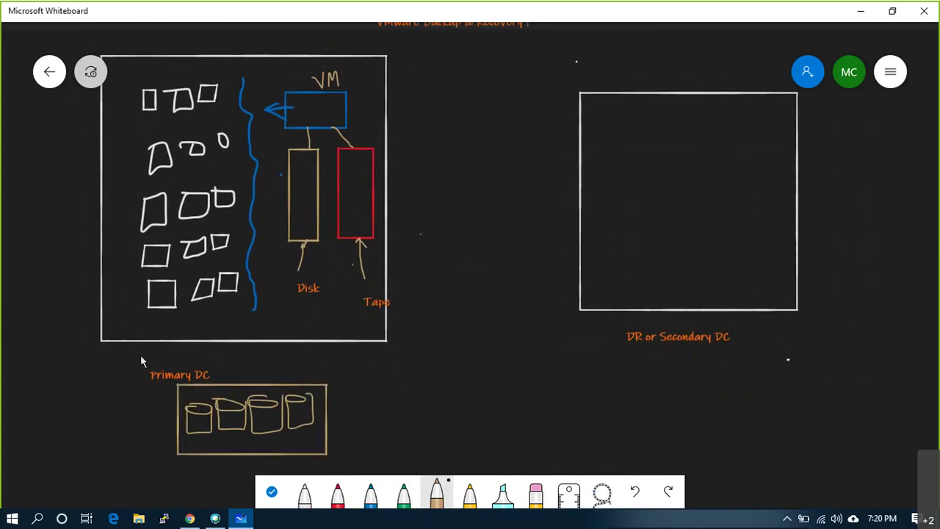
{"action": "left_click_drag", "start_coordinate": [214, 379], "coordinate": [197, 318]}
- Switch to red ink, trying red marks on the cylinders and a square, then undoing them
{"action": "left_click", "coordinate": [336, 494]}
{"action": "left_click_drag", "start_coordinate": [208, 432], "coordinate": [307, 423]}
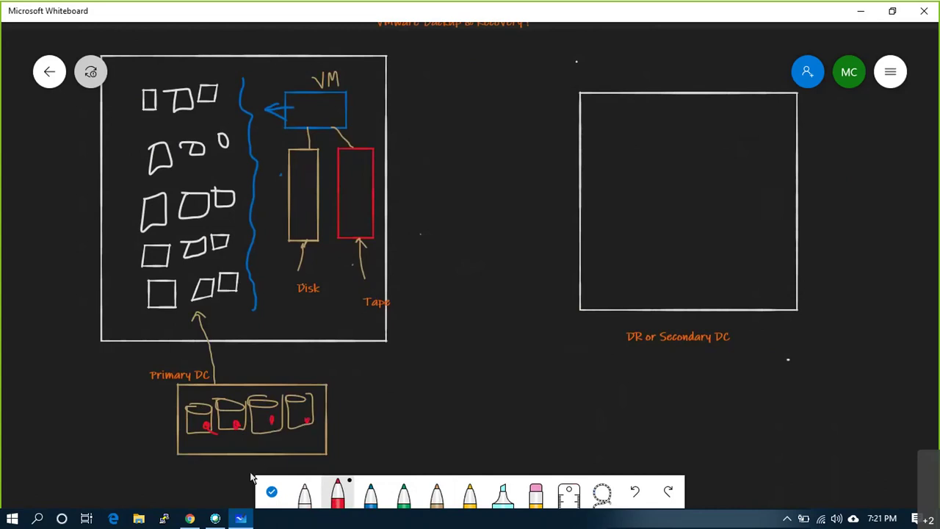
{"action": "left_click_drag", "start_coordinate": [188, 408], "coordinate": [214, 432]}
{"action": "mouse_move", "coordinate": [154, 279]}
{"action": "left_mouse_down"}
{"action": "mouse_move", "coordinate": [175, 315]}
{"action": "mouse_move", "coordinate": [149, 309]}
{"action": "left_mouse_up"}
{"action": "key", "text": "ctrl+z"}
{"action": "key", "text": "ctrl+z"}
{"action": "key", "text": "ctrl+z"}
{"action": "key", "text": "ctrl+z"}
{"action": "key", "text": "ctrl+z"}
{"action": "key", "text": "ctrl+z"}
{"action": "key", "text": "ctrl+z"}
- Draw red arrows from the shape rows, undo the last one, and tick the VM box
{"action": "left_click_drag", "start_coordinate": [220, 94], "coordinate": [247, 94]}
{"action": "left_click_drag", "start_coordinate": [240, 147], "coordinate": [258, 145]}
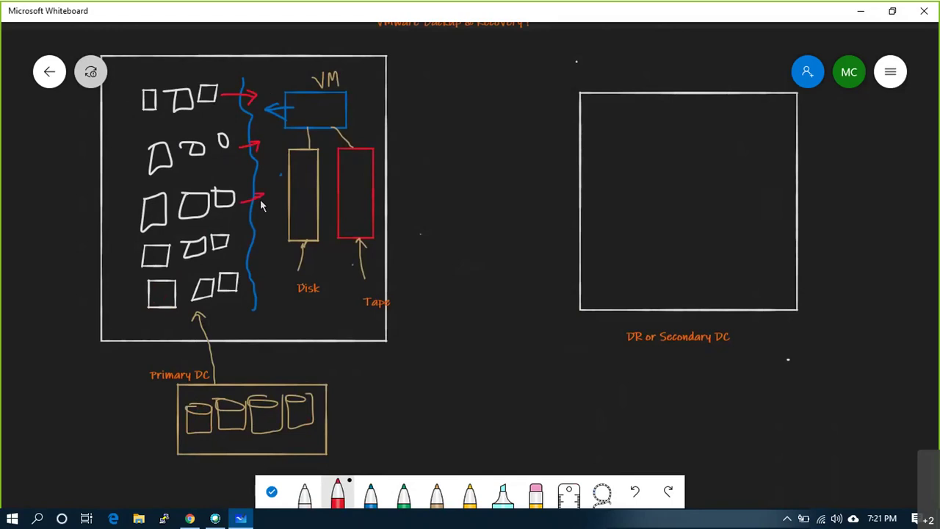
{"action": "left_click_drag", "start_coordinate": [236, 240], "coordinate": [262, 235]}
{"action": "key", "text": "ctrl+z"}
{"action": "key", "text": "ctrl+z"}
{"action": "key", "text": "ctrl+z"}
{"action": "key", "text": "ctrl+z"}
{"action": "key", "text": "ctrl+z"}
{"action": "key", "text": "ctrl+z"}
{"action": "key", "text": "ctrl+z"}
{"action": "key", "text": "ctrl+z"}
{"action": "key", "text": "ctrl+z"}
{"action": "left_click_drag", "start_coordinate": [328, 106], "coordinate": [352, 96]}
- Hatch the Disk box with red strokes, discarding trial hatches in the Tape box
{"action": "left_click", "coordinate": [296, 160]}
{"action": "left_click_drag", "start_coordinate": [301, 219], "coordinate": [294, 230]}
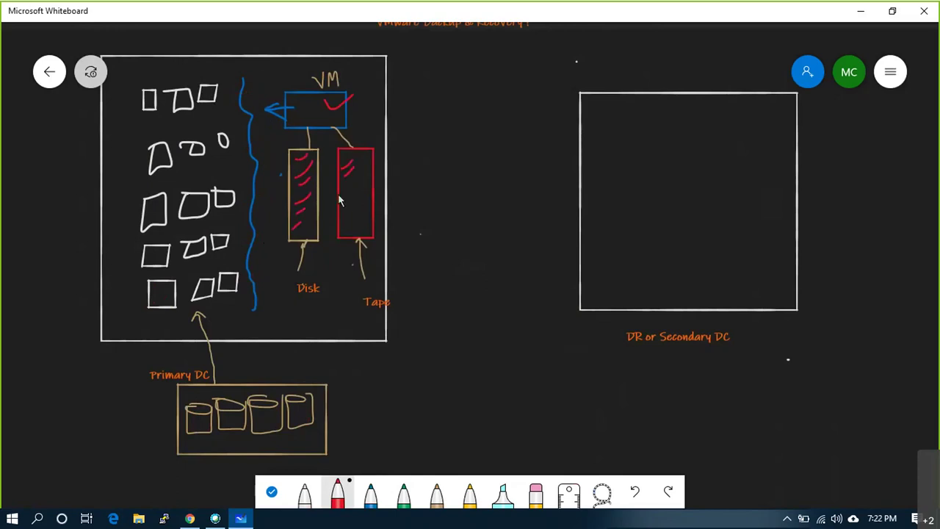
{"action": "left_click_drag", "start_coordinate": [343, 207], "coordinate": [350, 224]}
{"action": "key", "text": "ctrl+z"}
{"action": "key", "text": "ctrl+z"}
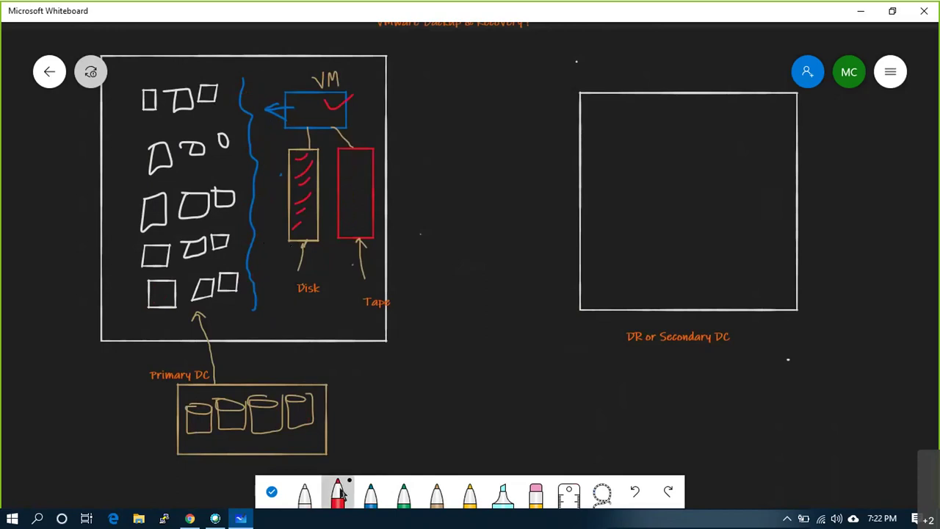
- Cross out the Tape box with a large red X
{"action": "left_click", "coordinate": [339, 496]}
{"action": "left_click_drag", "start_coordinate": [339, 146], "coordinate": [373, 237]}
{"action": "left_click_drag", "start_coordinate": [365, 135], "coordinate": [327, 248]}
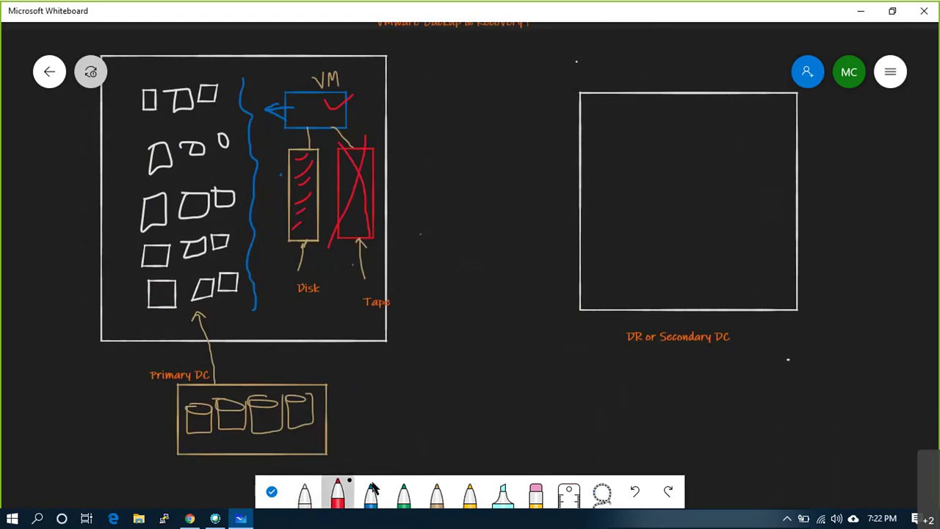
- In tan ink, draw a line from Disk to a new arrowed storage box inside the DR site
{"action": "left_click", "coordinate": [436, 492]}
{"action": "mouse_move", "coordinate": [301, 266]}
{"action": "left_mouse_down"}
{"action": "mouse_move", "coordinate": [597, 272]}
{"action": "mouse_move", "coordinate": [612, 254]}
{"action": "mouse_move", "coordinate": [610, 235]}
{"action": "left_mouse_up"}
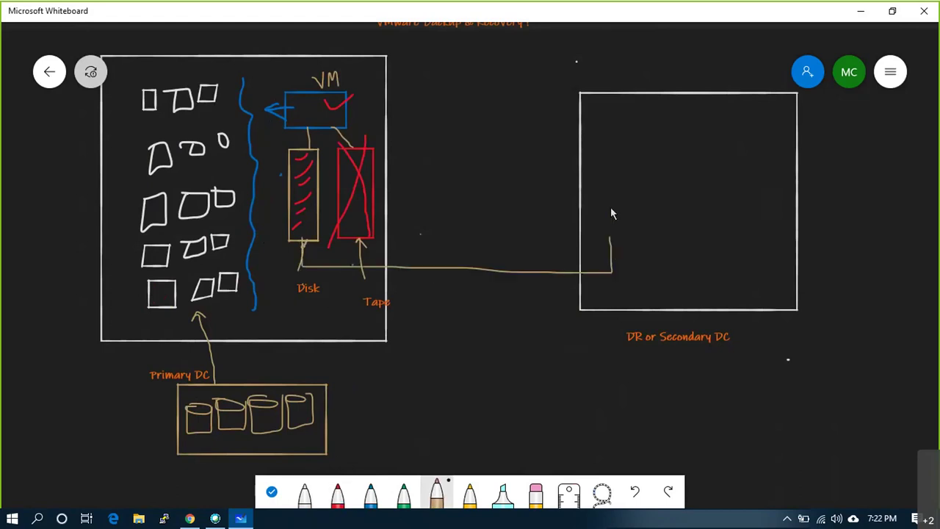
{"action": "mouse_move", "coordinate": [601, 135]}
{"action": "left_mouse_down"}
{"action": "mouse_move", "coordinate": [601, 219]}
{"action": "mouse_move", "coordinate": [631, 153]}
{"action": "mouse_move", "coordinate": [632, 141]}
{"action": "mouse_move", "coordinate": [602, 140]}
{"action": "left_mouse_up"}
{"action": "mouse_move", "coordinate": [603, 237]}
{"action": "left_mouse_down"}
{"action": "mouse_move", "coordinate": [609, 225]}
{"action": "mouse_move", "coordinate": [613, 235]}
{"action": "left_mouse_up"}
- Connect the DR storage box up to BK and add curved arrows from VM through Disk
{"action": "mouse_move", "coordinate": [622, 130]}
{"action": "left_mouse_down"}
{"action": "mouse_move", "coordinate": [622, 140]}
{"action": "mouse_move", "coordinate": [646, 100]}
{"action": "mouse_move", "coordinate": [608, 101]}
{"action": "mouse_move", "coordinate": [629, 125]}
{"action": "mouse_move", "coordinate": [659, 125]}
{"action": "left_mouse_up"}
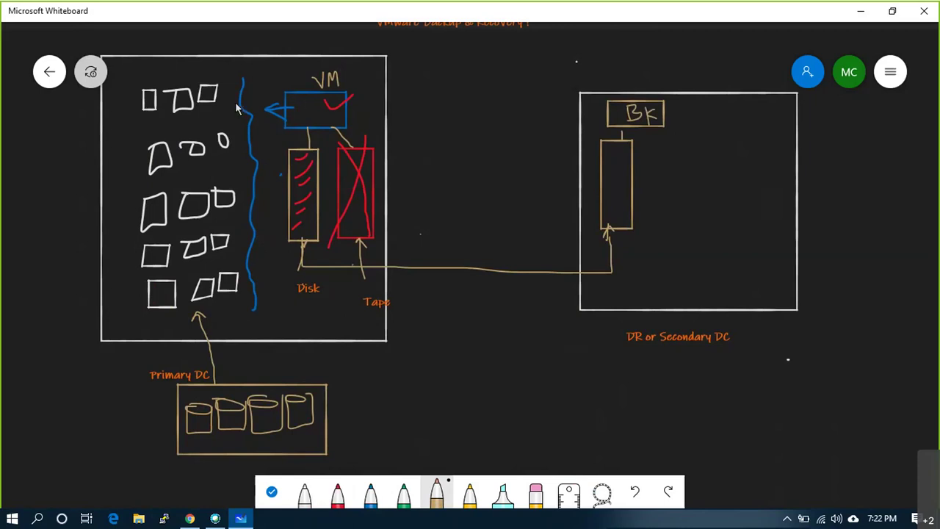
{"action": "left_click_drag", "start_coordinate": [280, 81], "coordinate": [303, 157]}
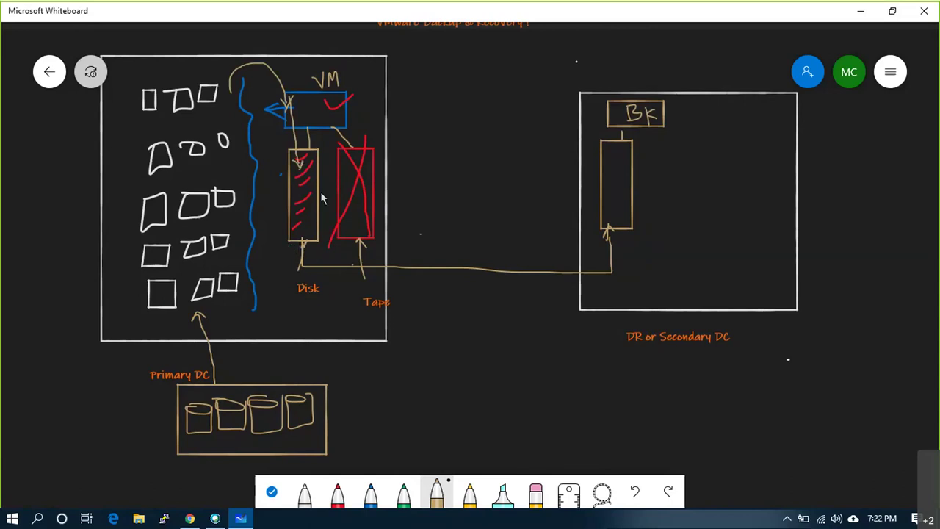
{"action": "mouse_move", "coordinate": [307, 154]}
{"action": "left_mouse_down"}
{"action": "mouse_move", "coordinate": [321, 141]}
{"action": "mouse_move", "coordinate": [305, 265]}
{"action": "mouse_move", "coordinate": [345, 273]}
{"action": "mouse_move", "coordinate": [611, 271]}
{"action": "mouse_move", "coordinate": [608, 234]}
{"action": "mouse_move", "coordinate": [592, 248]}
{"action": "mouse_move", "coordinate": [608, 223]}
{"action": "left_mouse_up"}
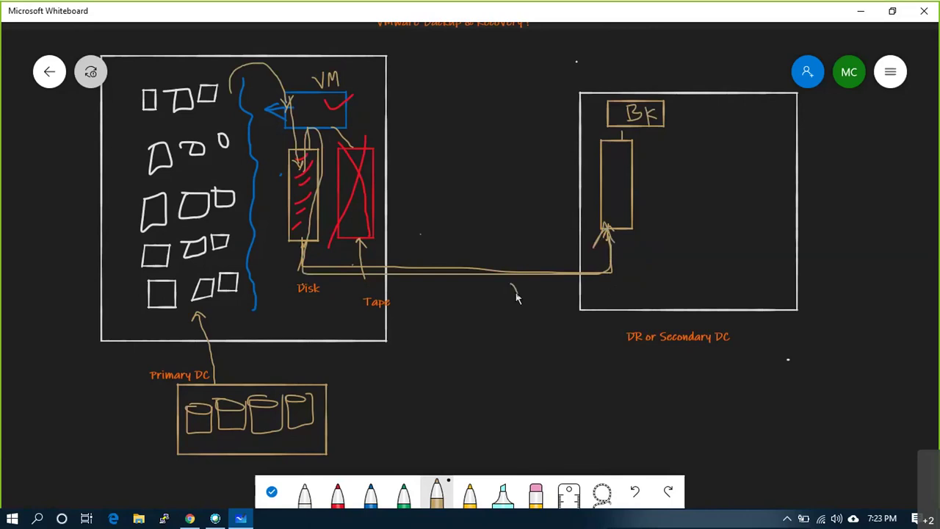
- Finish the tan 'DR' label on the link and draw a red X near the title
{"action": "left_click_drag", "start_coordinate": [547, 292], "coordinate": [551, 294]}
{"action": "left_click", "coordinate": [337, 492]}
{"action": "left_click_drag", "start_coordinate": [360, 42], "coordinate": [401, 80]}
{"action": "left_click_drag", "start_coordinate": [397, 37], "coordinate": [373, 81]}
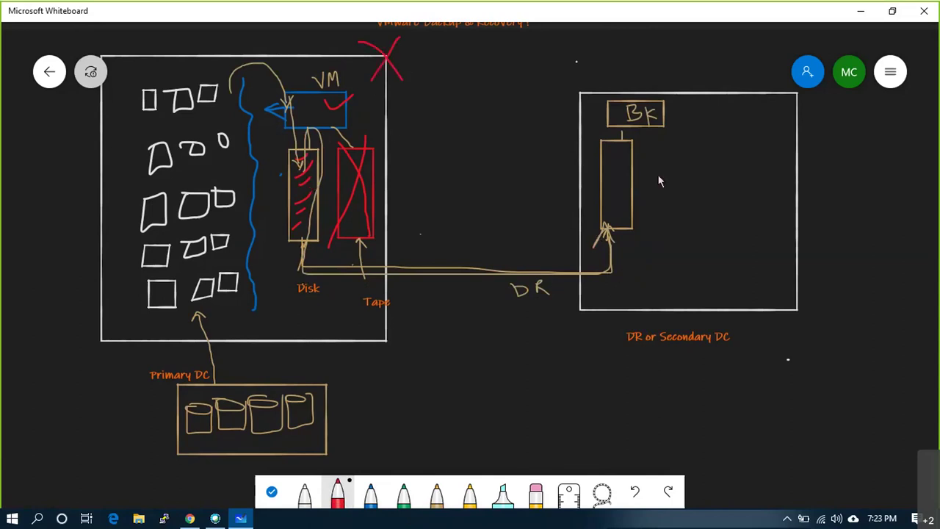
- Sketch a red line from the DR storage box to several small red VM squares
{"action": "left_click_drag", "start_coordinate": [632, 171], "coordinate": [682, 172]}
{"action": "left_click_drag", "start_coordinate": [694, 140], "coordinate": [745, 137]}
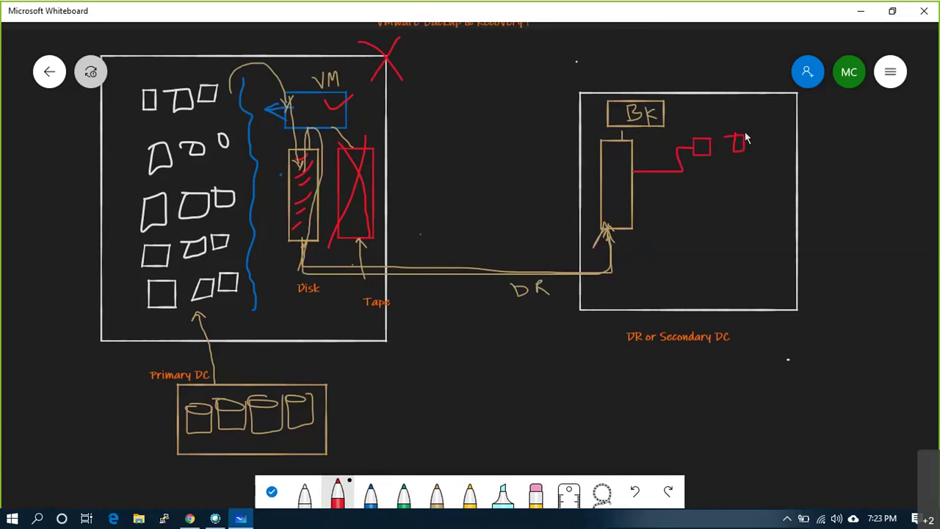
{"action": "mouse_move", "coordinate": [688, 179]}
{"action": "left_mouse_down"}
{"action": "mouse_move", "coordinate": [711, 183]}
{"action": "mouse_move", "coordinate": [689, 178]}
{"action": "left_mouse_up"}
{"action": "left_click_drag", "start_coordinate": [762, 175], "coordinate": [749, 167]}
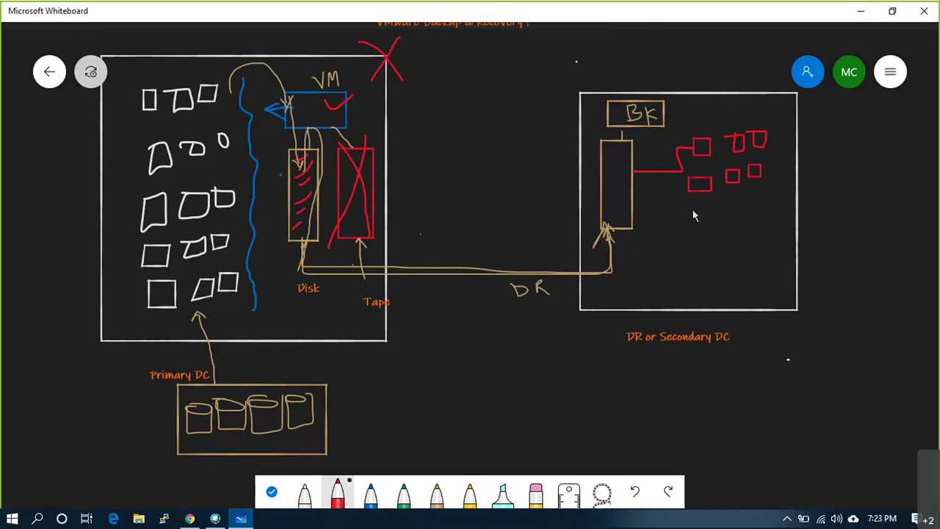
{"action": "mouse_move", "coordinate": [732, 219]}
{"action": "left_mouse_down"}
{"action": "mouse_move", "coordinate": [757, 203]}
{"action": "mouse_move", "coordinate": [768, 212]}
{"action": "mouse_move", "coordinate": [756, 208]}
{"action": "mouse_move", "coordinate": [768, 210]}
{"action": "mouse_move", "coordinate": [804, 158]}
{"action": "left_mouse_up"}
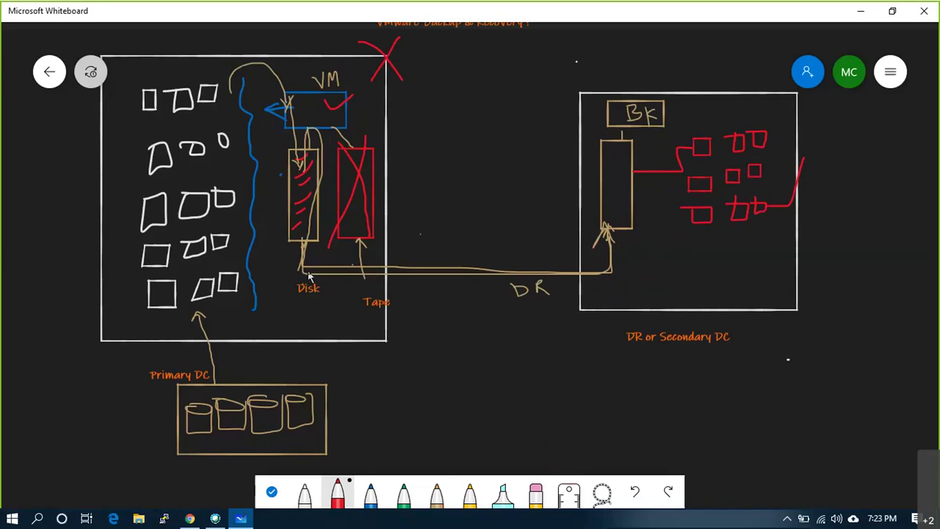
- Add a 'Backup' text note listing products with verification, compression efficiency and dedup details
{"action": "right_click", "coordinate": [436, 368]}
{"action": "left_click", "coordinate": [453, 333]}
{"action": "type", "text": "Backup"}
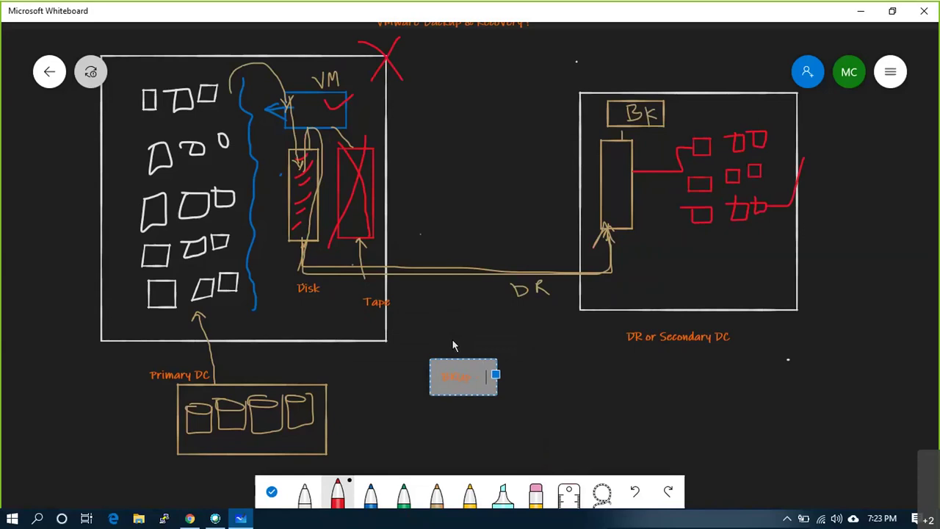
{"action": "type", "text": "- Bo"}
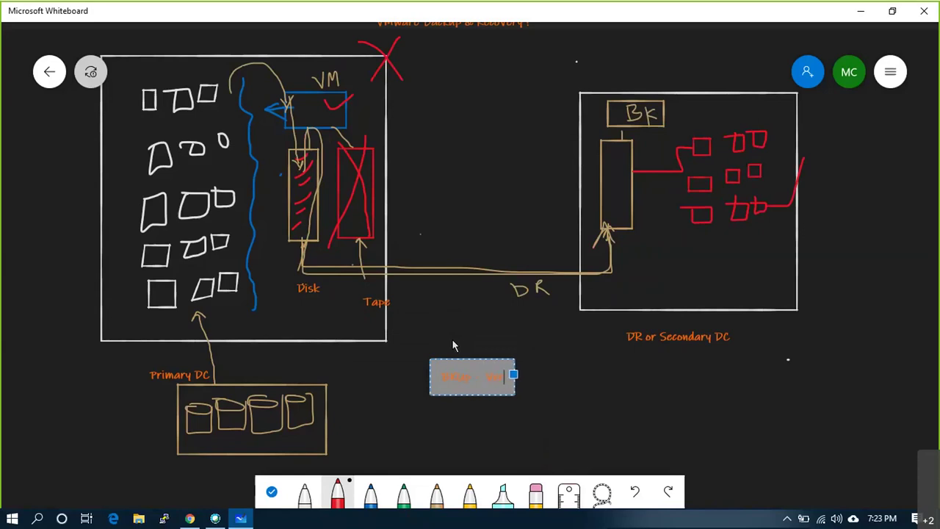
{"action": "type", "text": "nus Verificat"}
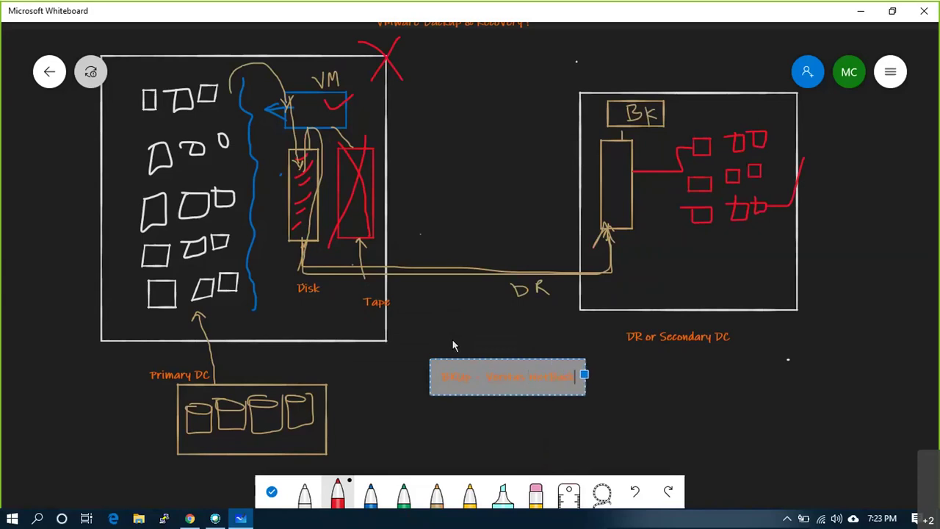
{"action": "type", "text": "ion "}
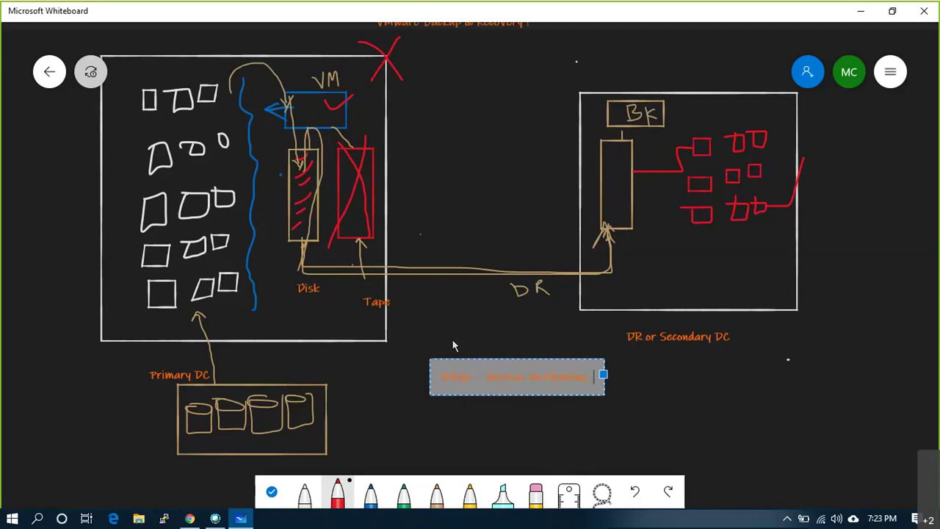
{"action": "type", "text": "Compression: E"}
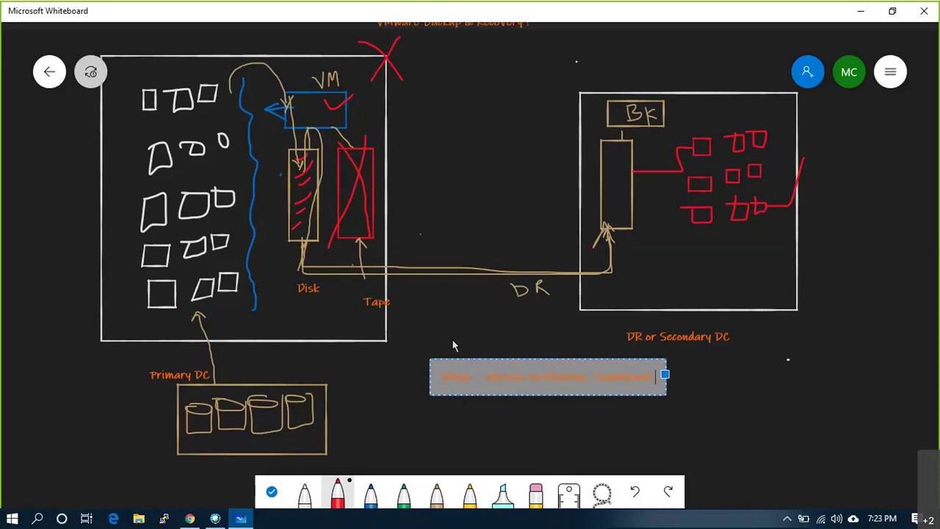
{"action": "type", "text": "ffici"}
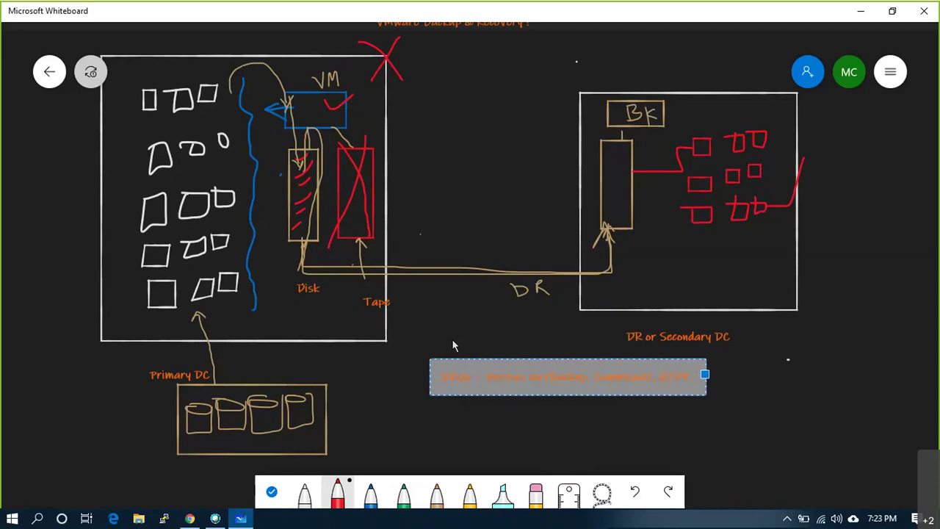
{"action": "type", "text": "ency"}
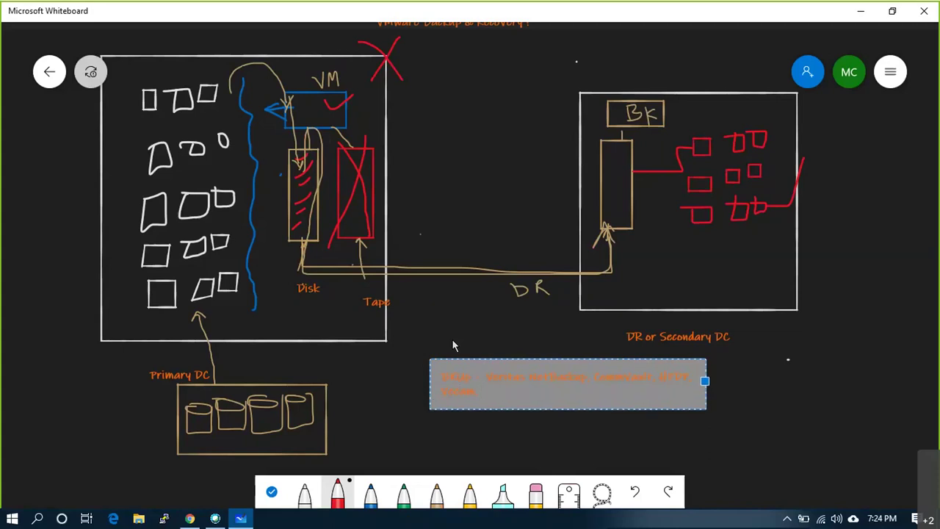
{"action": "type", "text": ": 7:30:1"}
{"action": "type", "text": " Dedup"}
{"action": "type", "text": " ....... Altaro !!"}
{"action": "left_click", "coordinate": [772, 389]}
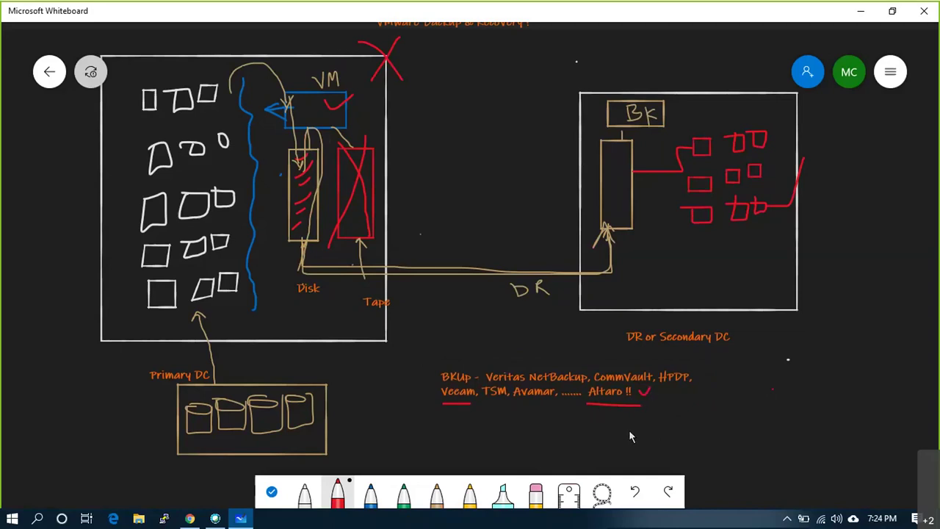
- Add a text note below the backup list reading 'Disk - DELL EMC Data Domain, Tandberg, HPE Stovices'
{"action": "right_click", "coordinate": [440, 429]}
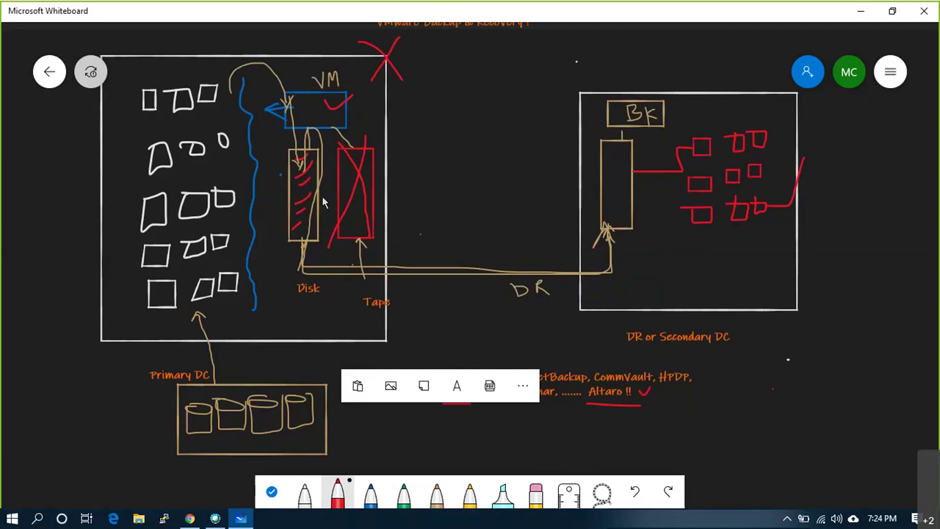
{"action": "left_click", "coordinate": [456, 386]}
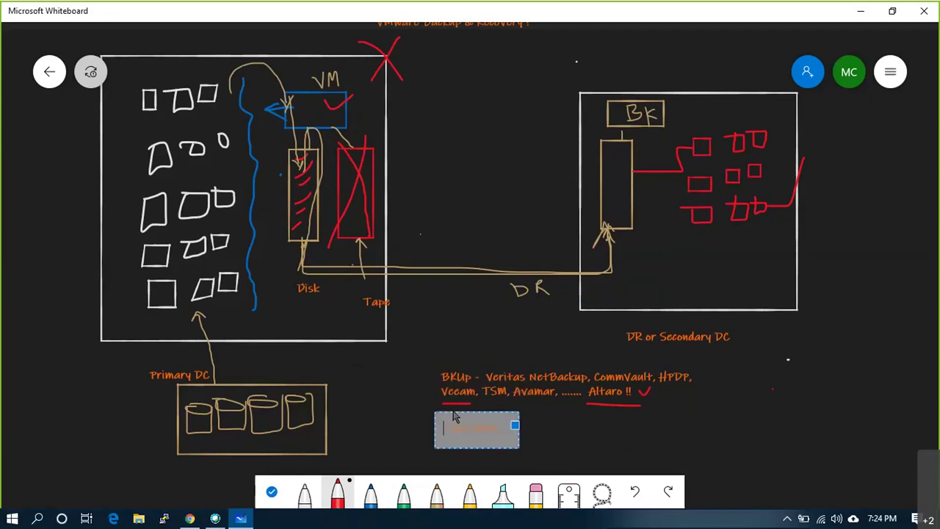
{"action": "type", "text": "Disk"}
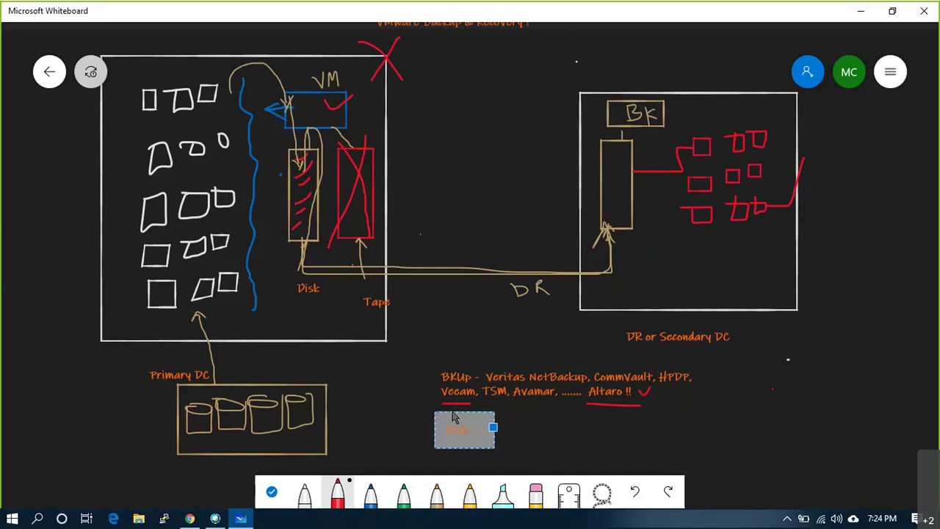
{"action": "type", "text": " - DELL EMC Data"}
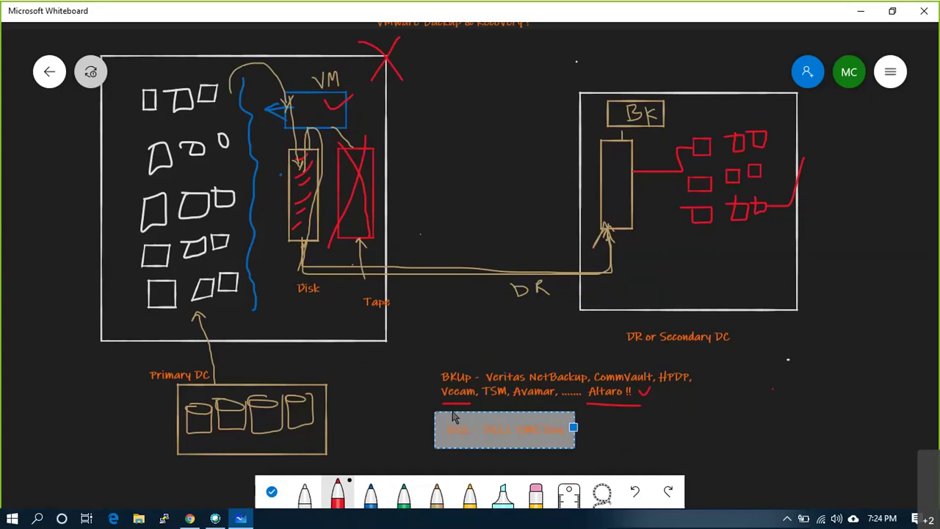
{"action": "type", "text": " Domain"}
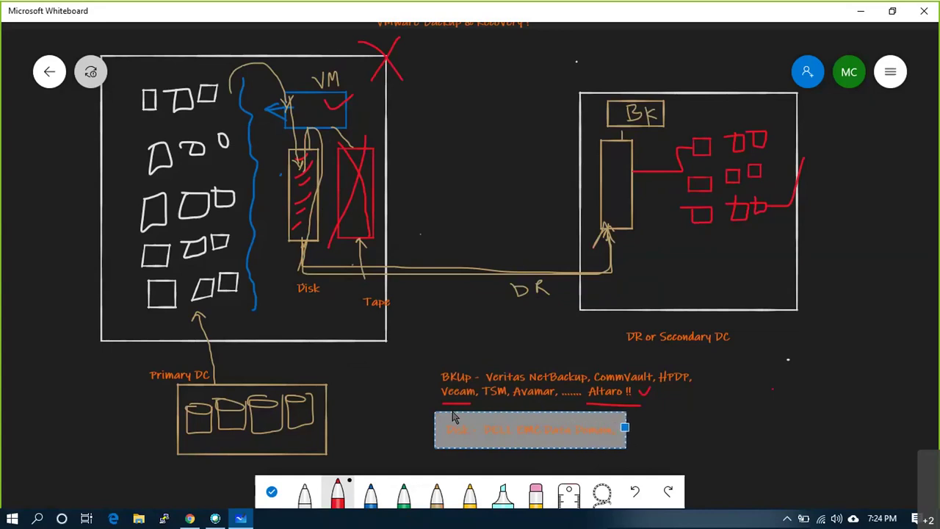
{"action": "type", "text": ", Tandberg"}
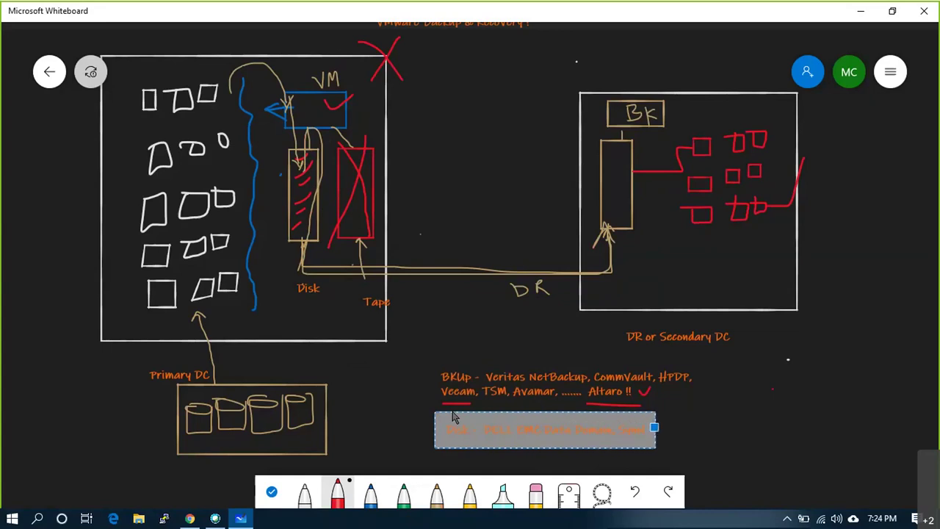
{"action": "type", "text": ", HPE Sto"}
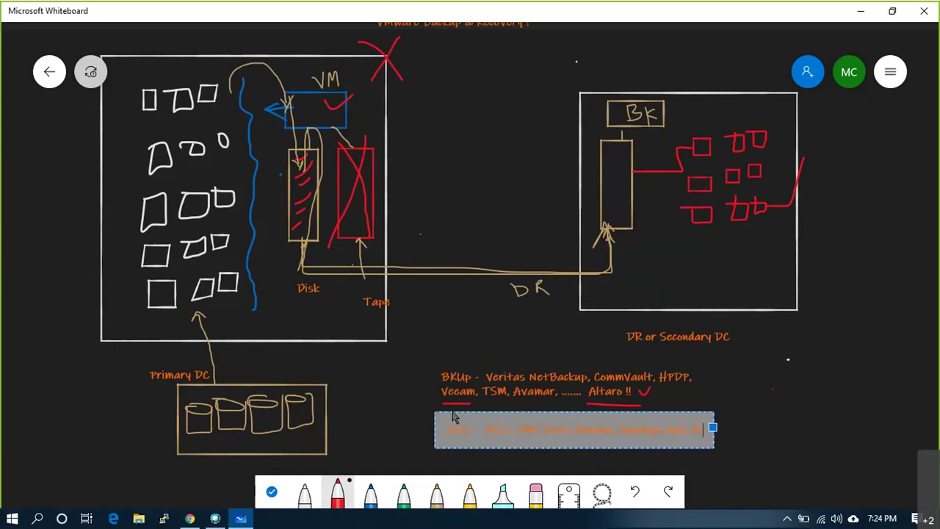
{"action": "type", "text": "vices"}
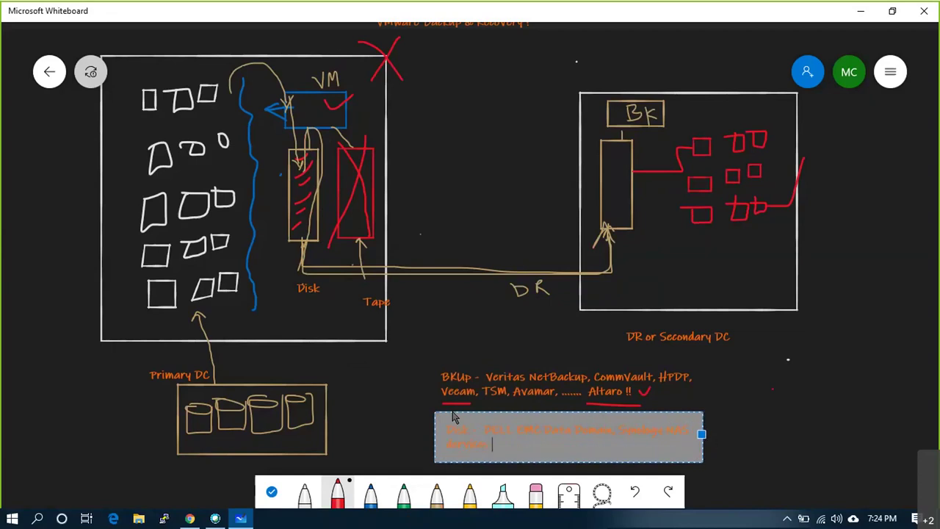
{"action": "left_click", "coordinate": [749, 423]}
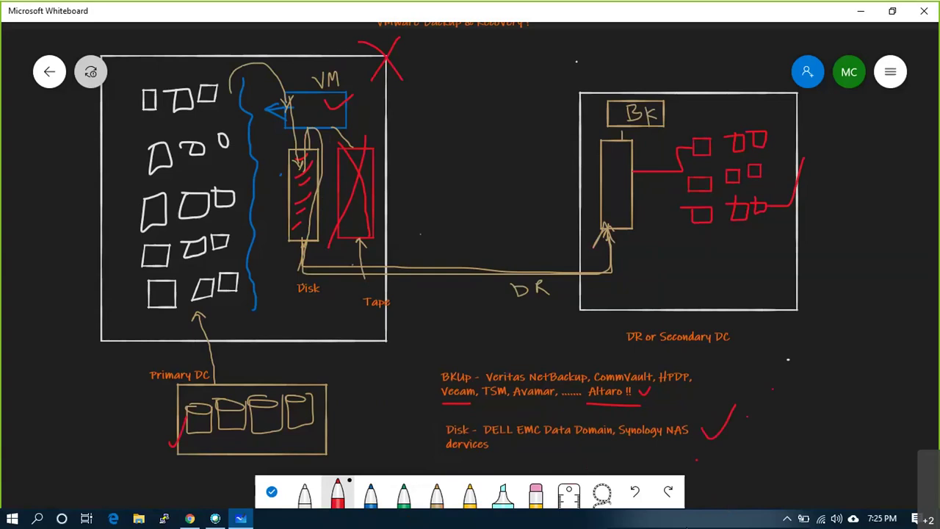
- Tick the backup and disk notes in red and draw circled 1 and 2 beside the DR site
{"action": "left_click_drag", "start_coordinate": [416, 381], "coordinate": [435, 369]}
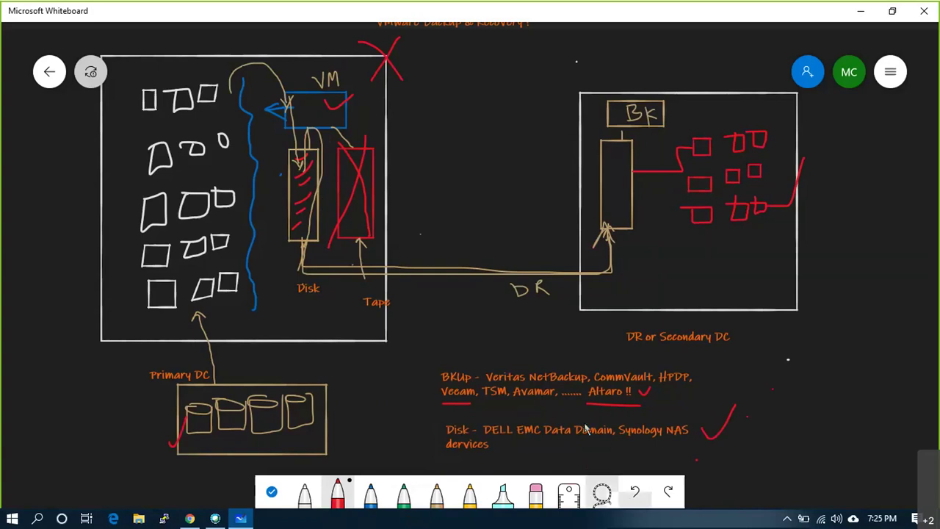
{"action": "left_click_drag", "start_coordinate": [425, 434], "coordinate": [441, 422]}
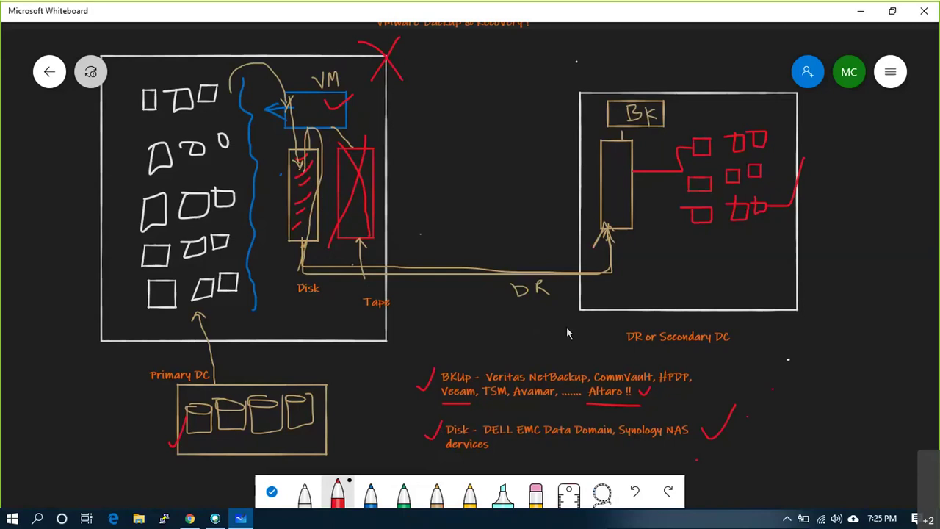
{"action": "mouse_move", "coordinate": [833, 208]}
{"action": "left_mouse_down"}
{"action": "mouse_move", "coordinate": [829, 217]}
{"action": "mouse_move", "coordinate": [836, 210]}
{"action": "left_mouse_up"}
{"action": "mouse_move", "coordinate": [899, 204]}
{"action": "left_mouse_down"}
{"action": "mouse_move", "coordinate": [908, 217]}
{"action": "mouse_move", "coordinate": [901, 195]}
{"action": "left_mouse_up"}
- Add the 'Image or AgentLess' text note under circled 1
{"action": "right_click", "coordinate": [826, 250]}
{"action": "left_click", "coordinate": [839, 207]}
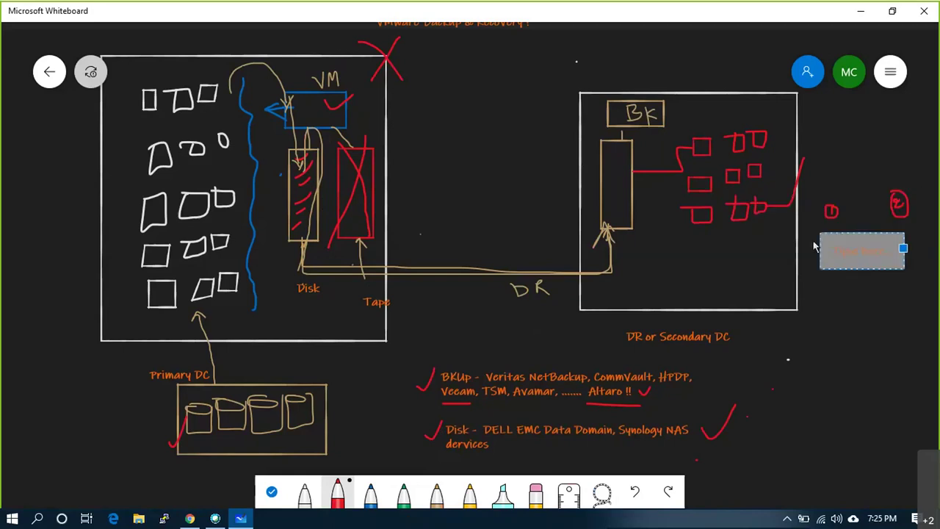
{"action": "type", "text": "Cloud"}
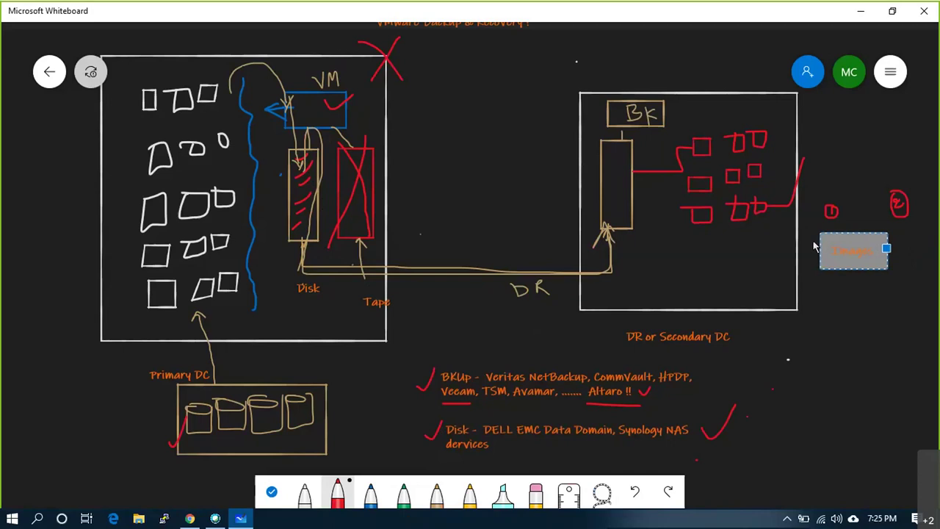
{"action": "key", "text": "Return"}
{"action": "key", "text": "Return"}
{"action": "key", "text": "Return"}
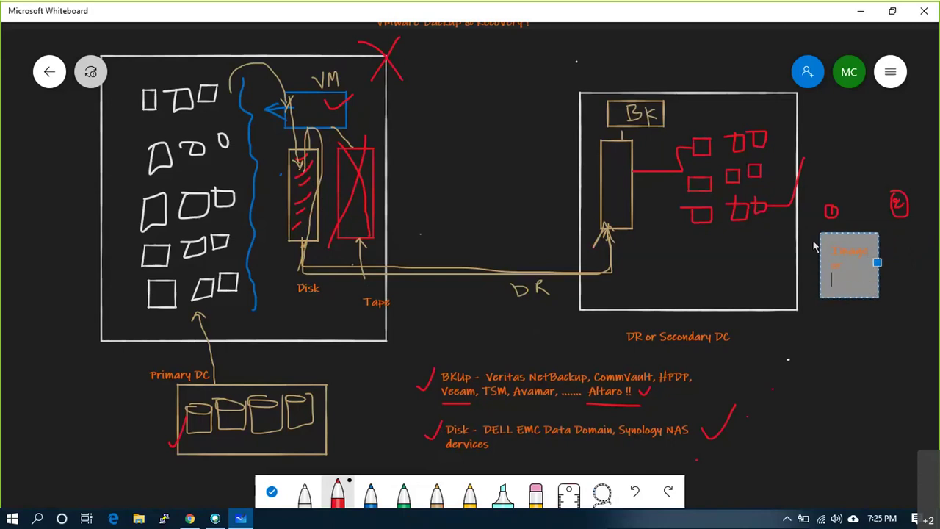
{"action": "key", "text": "BackSpace"}
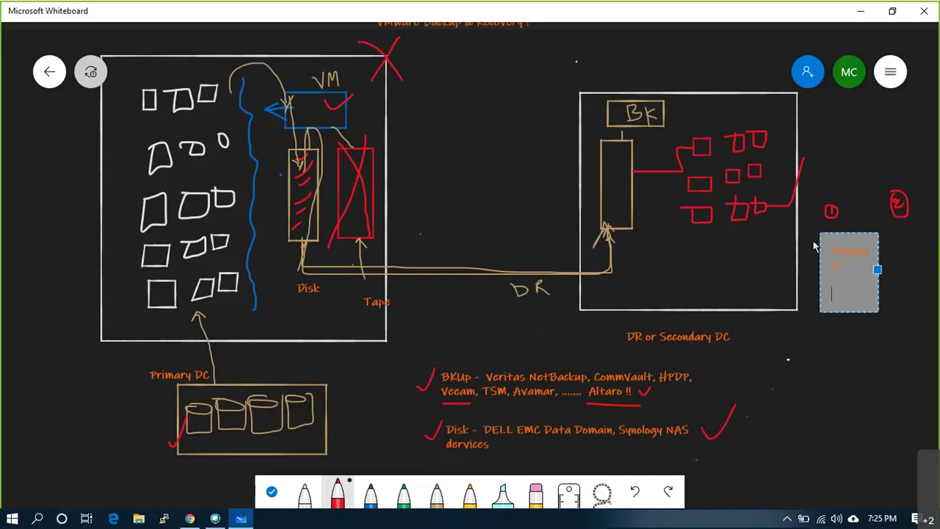
{"action": "type", "text": "(s)"}
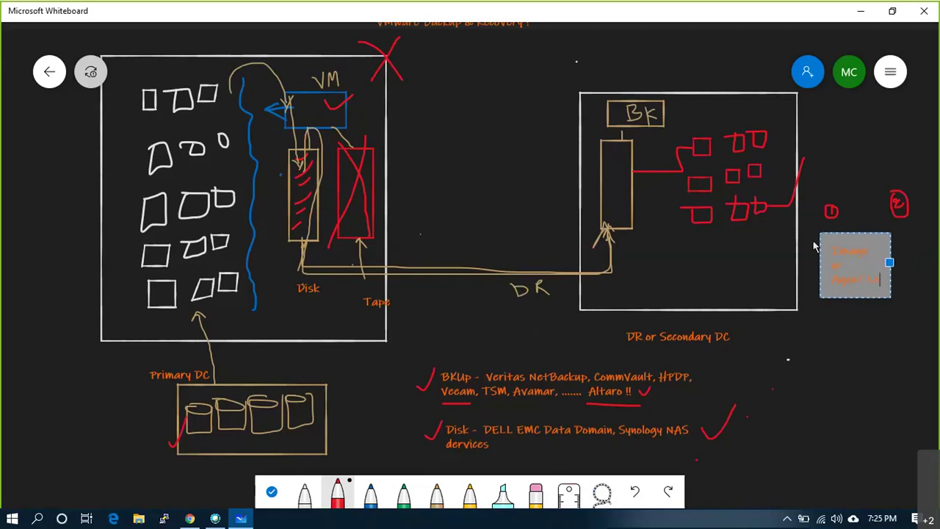
{"action": "type", "text": " etc"}
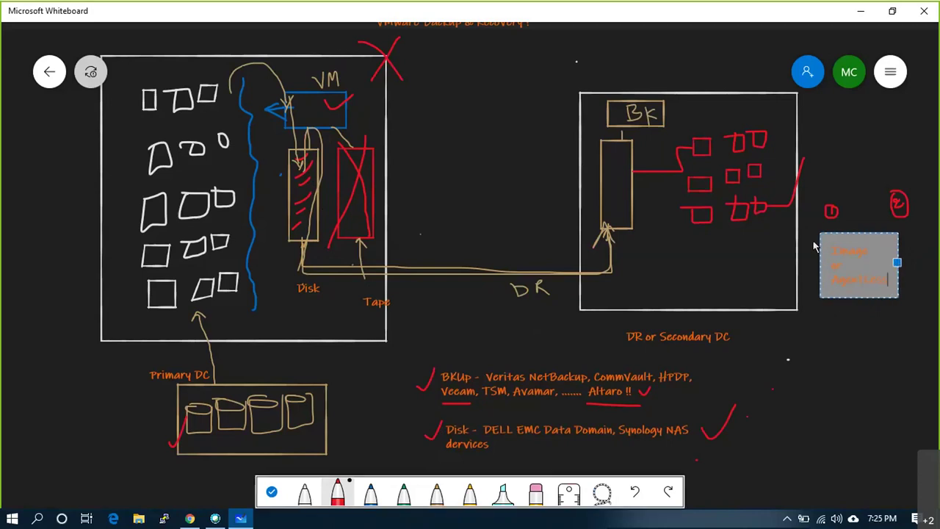
{"action": "left_click", "coordinate": [909, 289]}
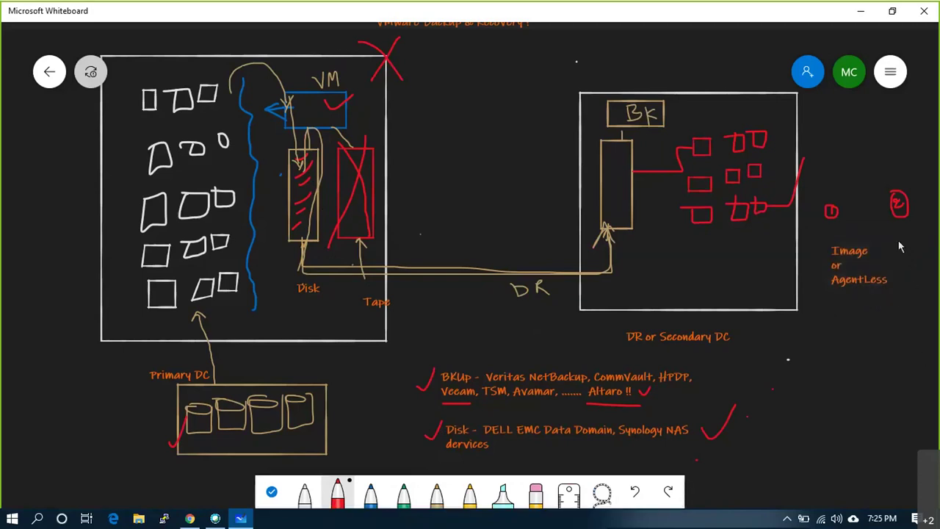
- Add an 'Agent Based backup' text note under circled 2
{"action": "right_click", "coordinate": [877, 218]}
{"action": "left_click", "coordinate": [886, 206]}
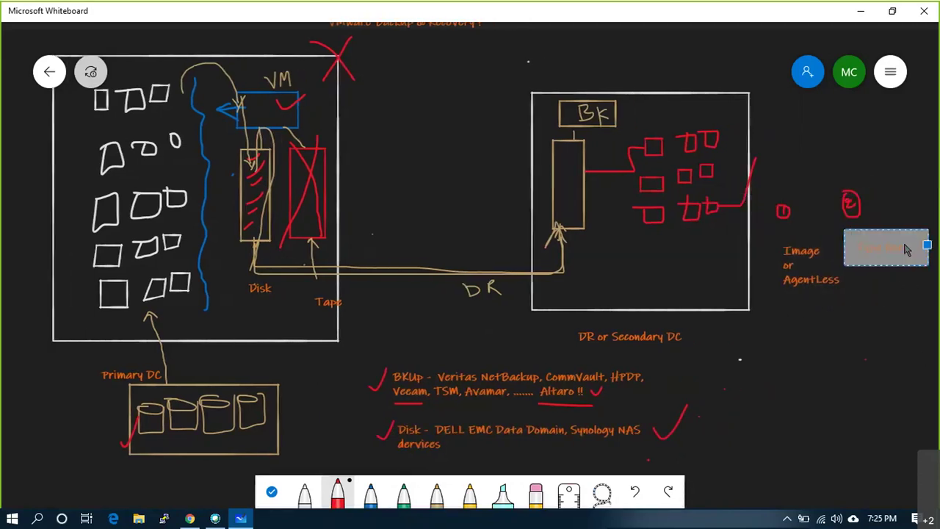
{"action": "type", "text": "Agent Based"}
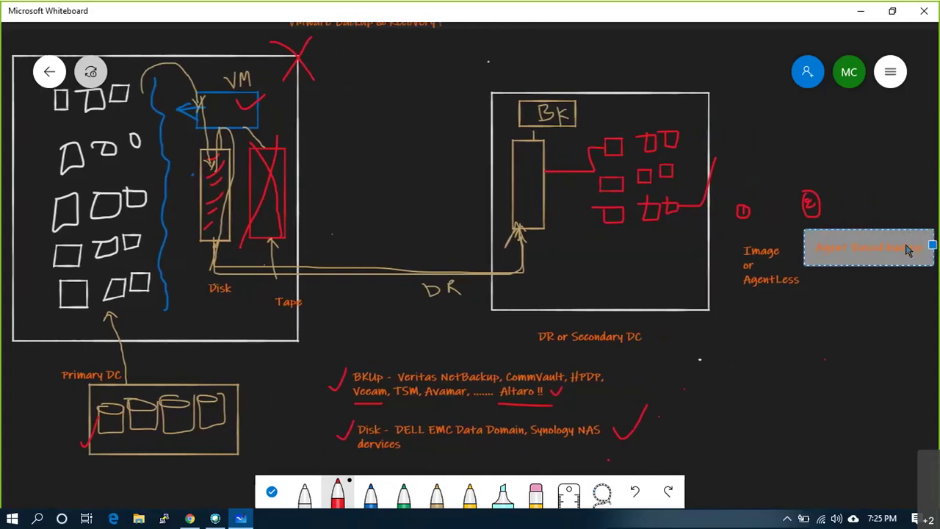
{"action": "type", "text": " backup"}
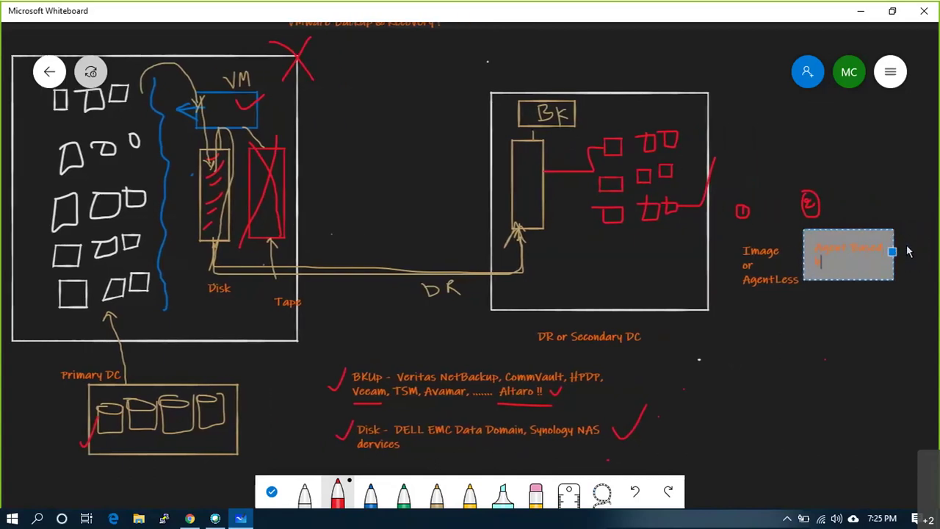
{"action": "left_click", "coordinate": [882, 303]}
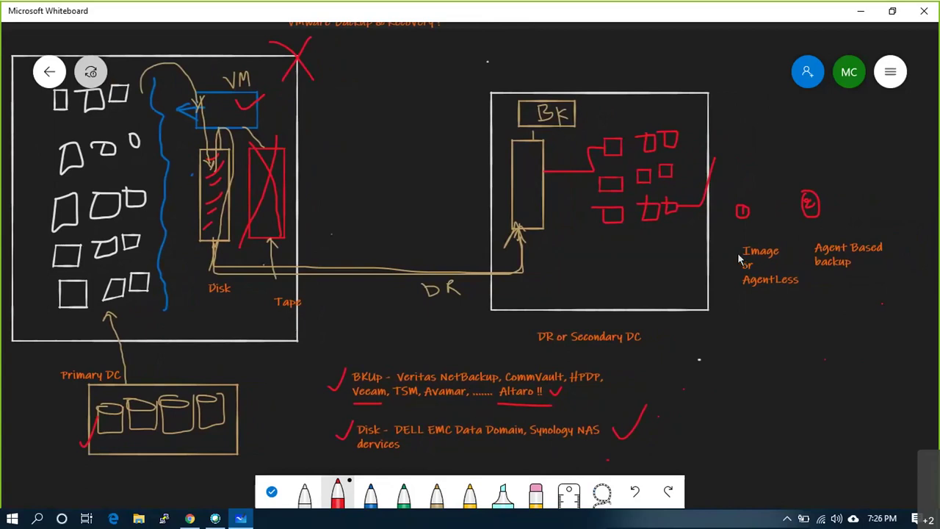
- Circle the backup software list in red and tick the Image or AgentLess option
{"action": "mouse_move", "coordinate": [393, 359]}
{"action": "left_mouse_down"}
{"action": "mouse_move", "coordinate": [346, 397]}
{"action": "mouse_move", "coordinate": [453, 422]}
{"action": "mouse_move", "coordinate": [540, 420]}
{"action": "left_mouse_up"}
{"action": "mouse_move", "coordinate": [599, 413]}
{"action": "left_mouse_down"}
{"action": "mouse_move", "coordinate": [611, 371]}
{"action": "mouse_move", "coordinate": [434, 350]}
{"action": "left_mouse_up"}
{"action": "mouse_move", "coordinate": [772, 303]}
{"action": "left_mouse_down"}
{"action": "mouse_move", "coordinate": [799, 290]}
{"action": "mouse_move", "coordinate": [842, 298]}
{"action": "mouse_move", "coordinate": [882, 257]}
{"action": "left_mouse_up"}
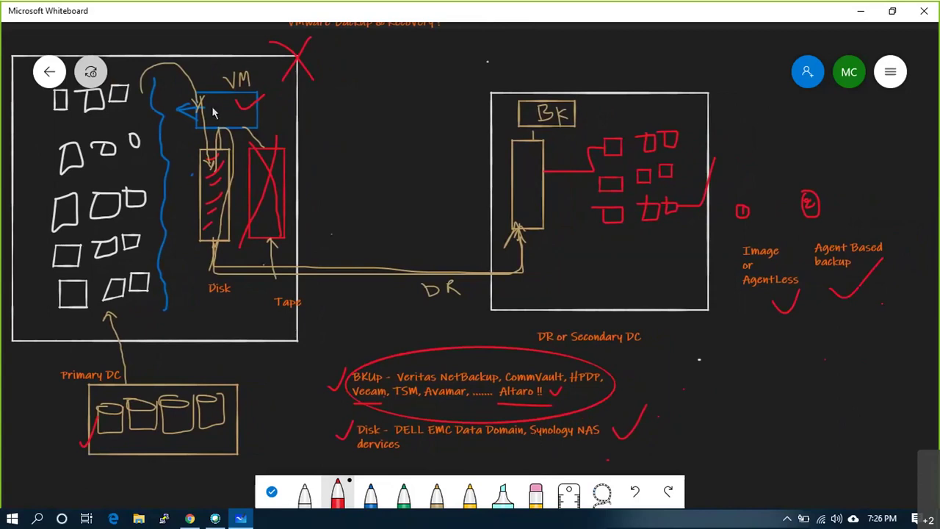
- In red, circle the VM box, tick primary-site VMs, box 'Image or AgentLess' and tick circled 1
{"action": "mouse_move", "coordinate": [235, 98]}
{"action": "left_mouse_down"}
{"action": "mouse_move", "coordinate": [207, 125]}
{"action": "mouse_move", "coordinate": [245, 133]}
{"action": "mouse_move", "coordinate": [237, 95]}
{"action": "left_mouse_up"}
{"action": "mouse_move", "coordinate": [118, 96]}
{"action": "left_mouse_down"}
{"action": "mouse_move", "coordinate": [121, 90]}
{"action": "mouse_move", "coordinate": [59, 94]}
{"action": "left_mouse_up"}
{"action": "left_click_drag", "start_coordinate": [70, 146], "coordinate": [137, 125]}
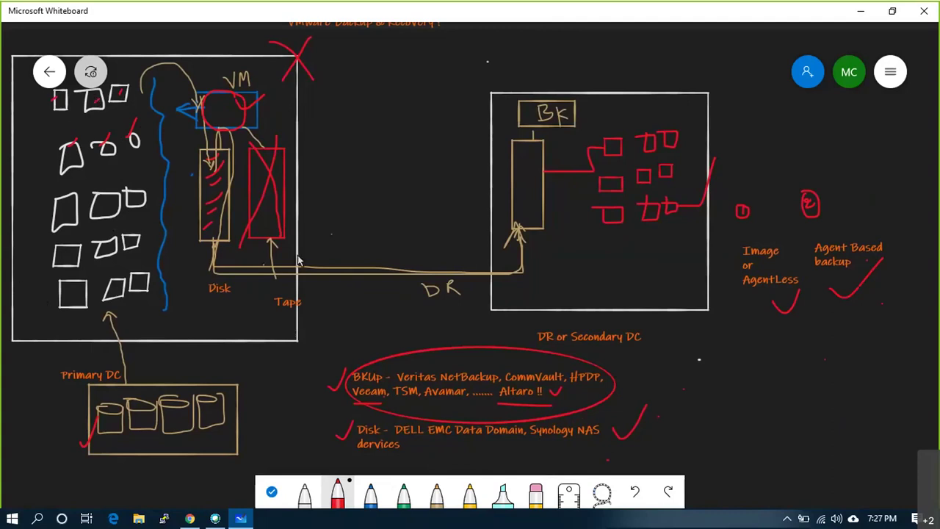
{"action": "mouse_move", "coordinate": [735, 245]}
{"action": "left_mouse_down"}
{"action": "mouse_move", "coordinate": [735, 293]}
{"action": "mouse_move", "coordinate": [802, 264]}
{"action": "mouse_move", "coordinate": [801, 244]}
{"action": "mouse_move", "coordinate": [736, 242]}
{"action": "left_mouse_up"}
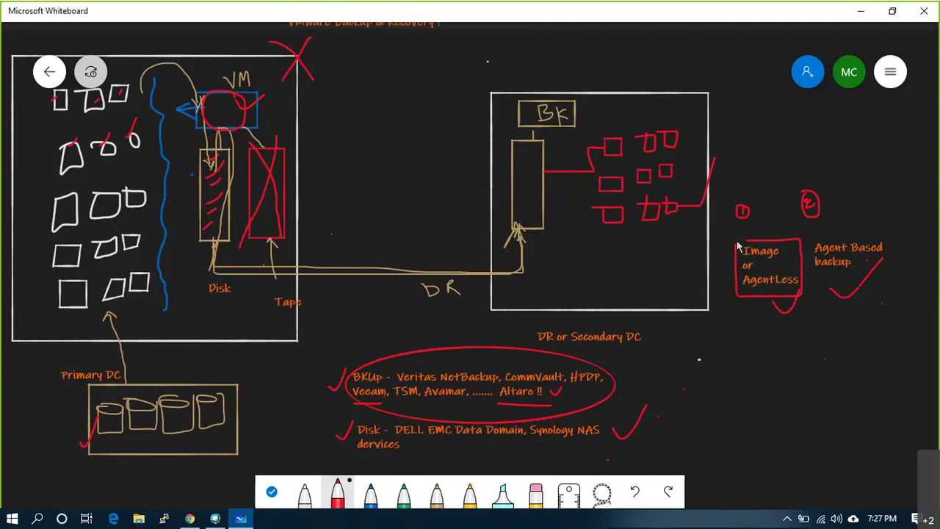
{"action": "left_click_drag", "start_coordinate": [765, 196], "coordinate": [756, 218]}
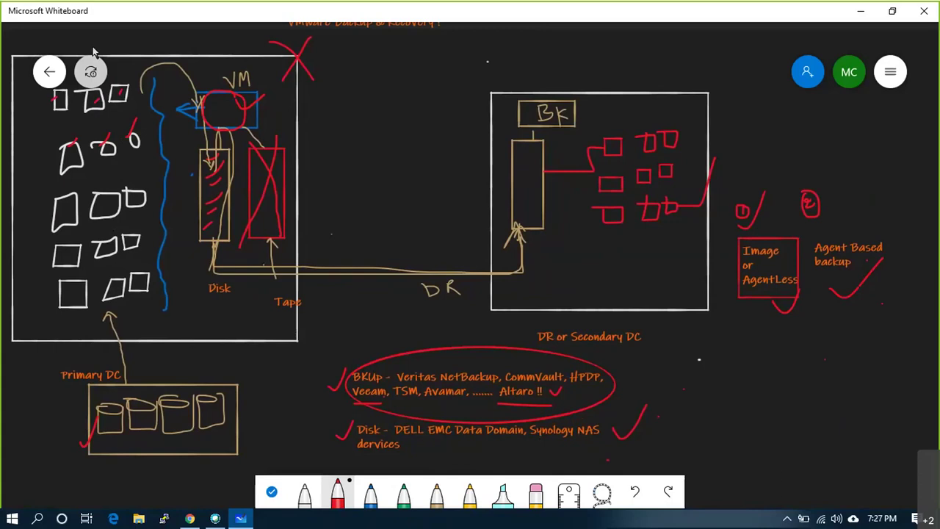
- Create a new blank whiteboard, dismiss the template suggestions, and select the white pen
{"action": "left_click", "coordinate": [52, 71]}
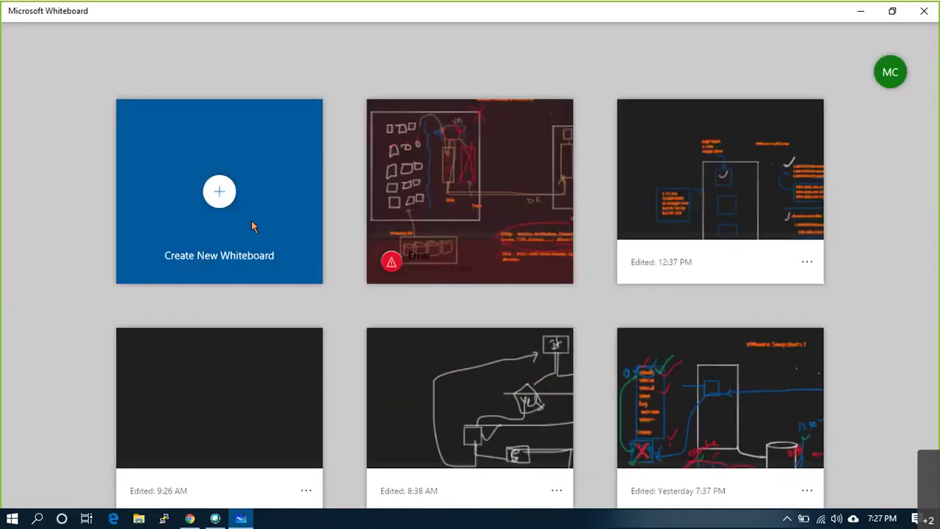
{"action": "left_click", "coordinate": [209, 198]}
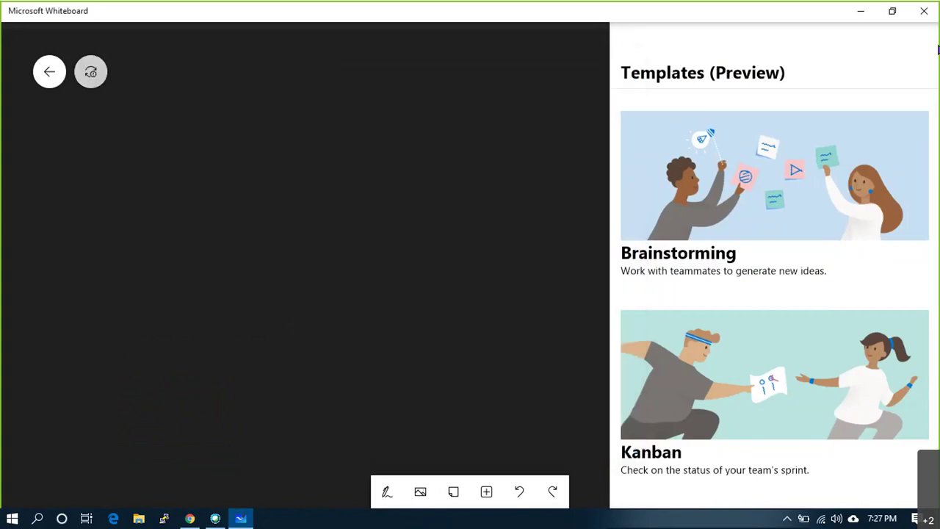
{"action": "left_click", "coordinate": [508, 223]}
{"action": "left_click", "coordinate": [402, 492]}
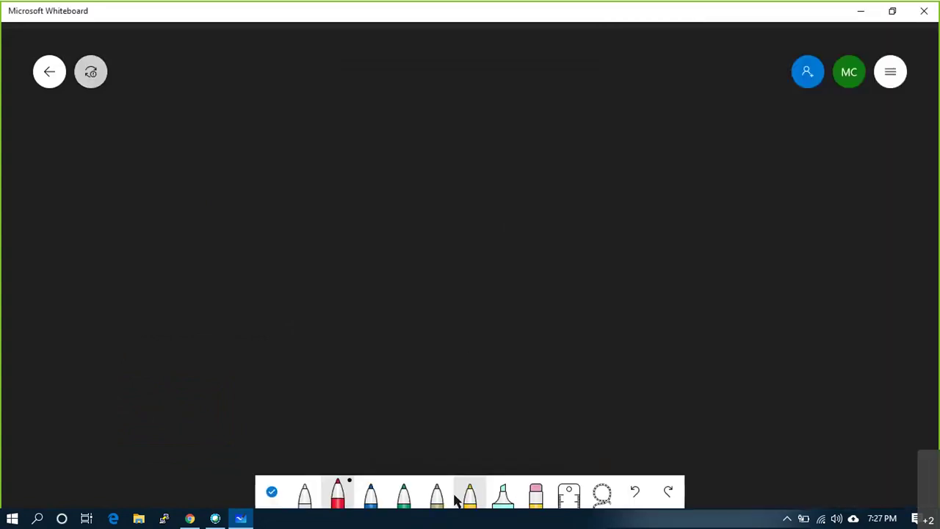
{"action": "left_click", "coordinate": [304, 492]}
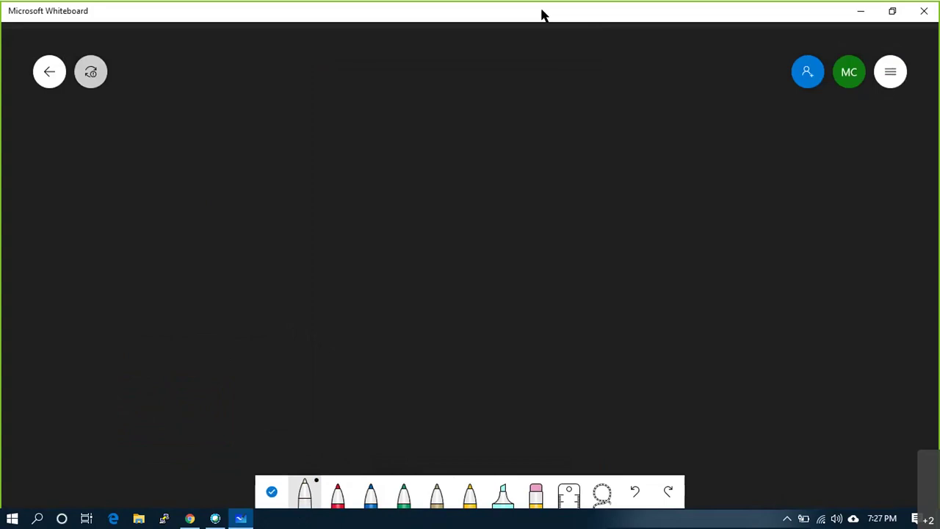
{"action": "left_click", "coordinate": [305, 492]}
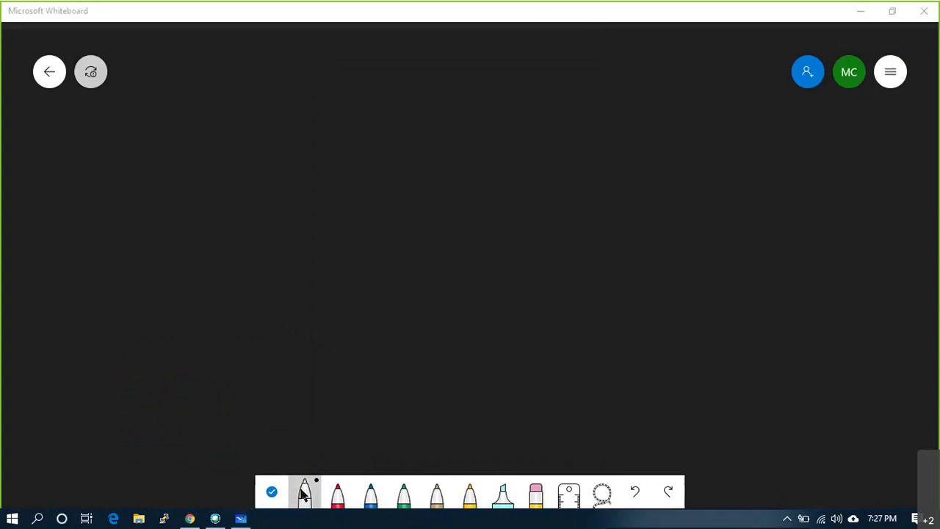
- Draw a tall white host box containing a column of small red squares
{"action": "mouse_move", "coordinate": [200, 91]}
{"action": "left_mouse_down"}
{"action": "mouse_move", "coordinate": [202, 304]}
{"action": "mouse_move", "coordinate": [269, 310]}
{"action": "mouse_move", "coordinate": [337, 273]}
{"action": "mouse_move", "coordinate": [346, 95]}
{"action": "mouse_move", "coordinate": [246, 95]}
{"action": "left_mouse_up"}
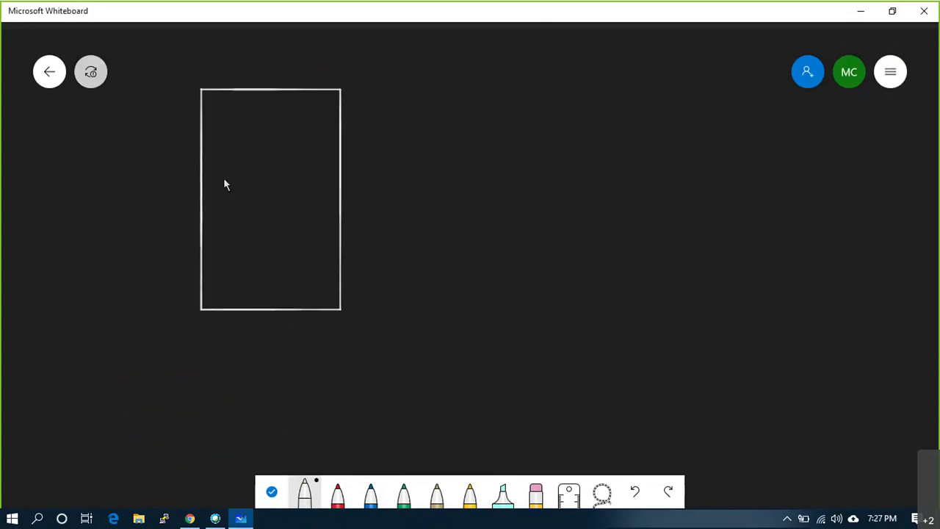
{"action": "left_click", "coordinate": [338, 499]}
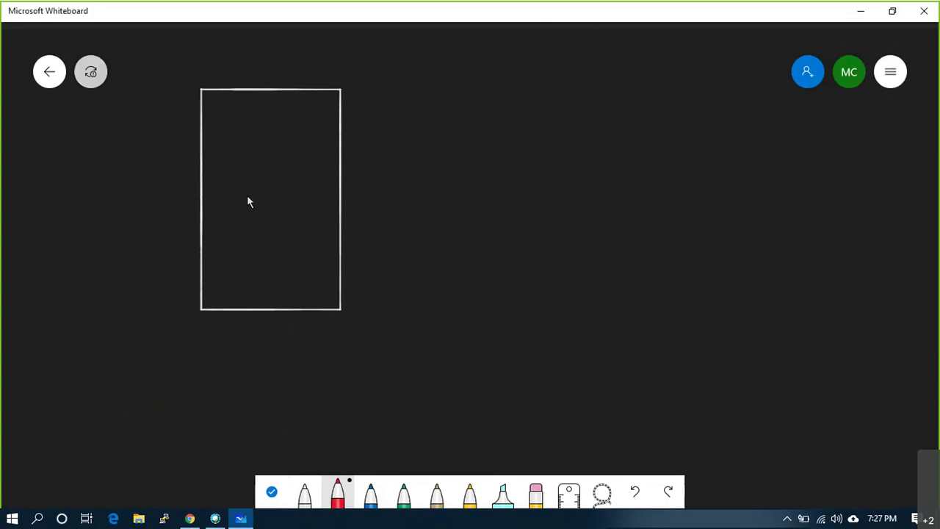
{"action": "mouse_move", "coordinate": [224, 143]}
{"action": "left_mouse_down"}
{"action": "mouse_move", "coordinate": [246, 130]}
{"action": "mouse_move", "coordinate": [229, 126]}
{"action": "left_mouse_up"}
{"action": "left_click_drag", "start_coordinate": [246, 240], "coordinate": [228, 236]}
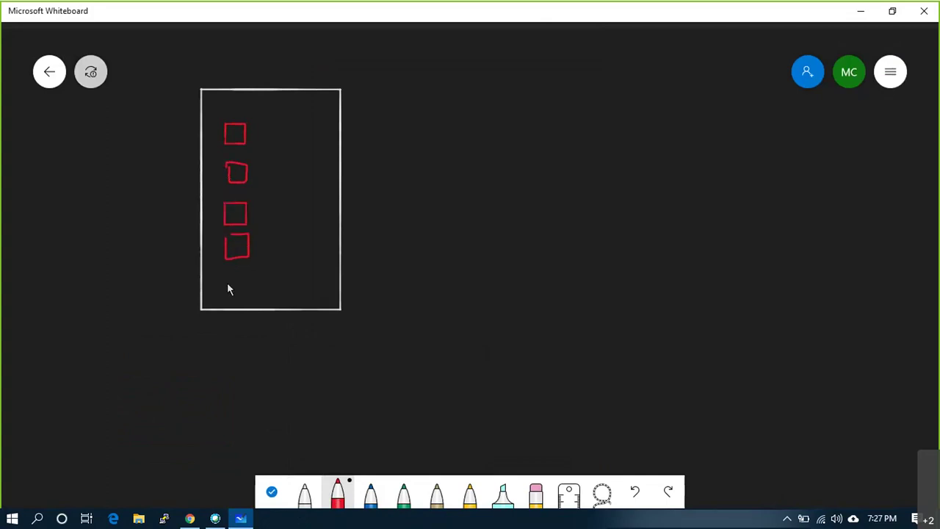
{"action": "mouse_move", "coordinate": [226, 273]}
{"action": "left_mouse_down"}
{"action": "mouse_move", "coordinate": [249, 272]}
{"action": "mouse_move", "coordinate": [230, 280]}
{"action": "mouse_move", "coordinate": [239, 284]}
{"action": "left_mouse_up"}
- Draw a red square to the host's right labelled 'BKUP serv'
{"action": "mouse_move", "coordinate": [563, 207]}
{"action": "left_mouse_down"}
{"action": "mouse_move", "coordinate": [602, 206]}
{"action": "mouse_move", "coordinate": [602, 134]}
{"action": "mouse_move", "coordinate": [548, 129]}
{"action": "left_mouse_up"}
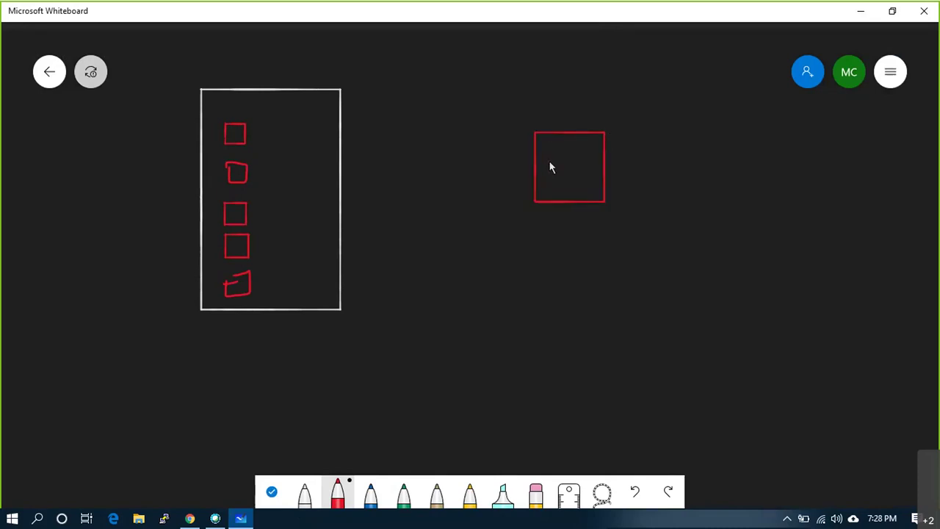
{"action": "mouse_move", "coordinate": [548, 168]}
{"action": "left_mouse_down"}
{"action": "mouse_move", "coordinate": [555, 176]}
{"action": "mouse_move", "coordinate": [559, 167]}
{"action": "left_mouse_up"}
{"action": "mouse_move", "coordinate": [569, 181]}
{"action": "left_mouse_down"}
{"action": "mouse_move", "coordinate": [559, 192]}
{"action": "mouse_move", "coordinate": [584, 189]}
{"action": "mouse_move", "coordinate": [609, 161]}
{"action": "left_mouse_up"}
{"action": "left_click_drag", "start_coordinate": [566, 115], "coordinate": [591, 143]}
- Arrow the host box and a circled mark into the BKUP server box
{"action": "left_click_drag", "start_coordinate": [317, 88], "coordinate": [316, 74]}
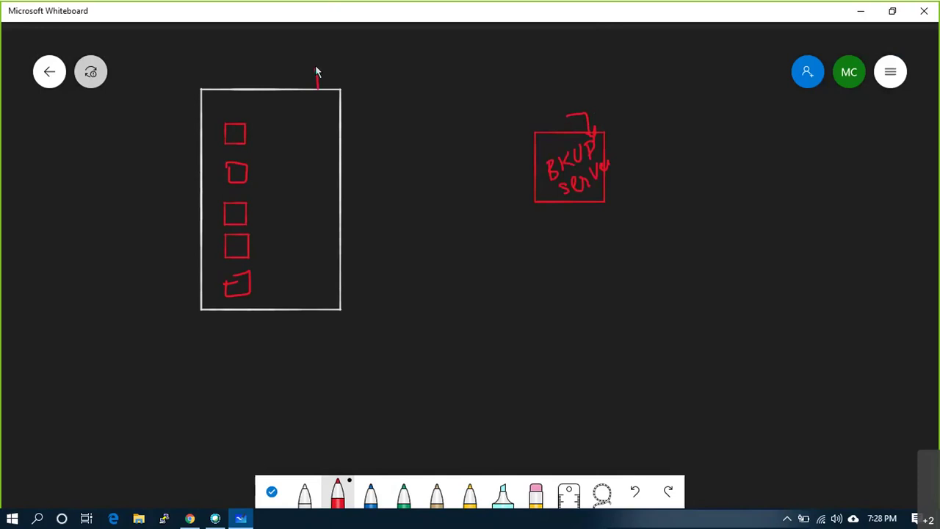
{"action": "mouse_move", "coordinate": [389, 107]}
{"action": "left_mouse_down"}
{"action": "mouse_move", "coordinate": [401, 170]}
{"action": "mouse_move", "coordinate": [527, 176]}
{"action": "mouse_move", "coordinate": [521, 181]}
{"action": "left_mouse_up"}
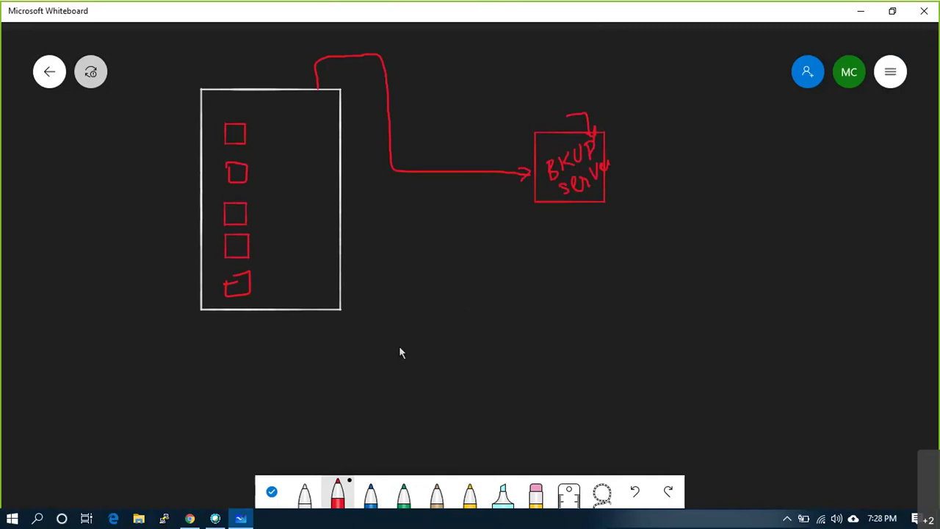
{"action": "mouse_move", "coordinate": [382, 285]}
{"action": "left_mouse_down"}
{"action": "mouse_move", "coordinate": [370, 298]}
{"action": "mouse_move", "coordinate": [382, 285]}
{"action": "mouse_move", "coordinate": [383, 303]}
{"action": "mouse_move", "coordinate": [413, 256]}
{"action": "mouse_move", "coordinate": [498, 208]}
{"action": "left_mouse_up"}
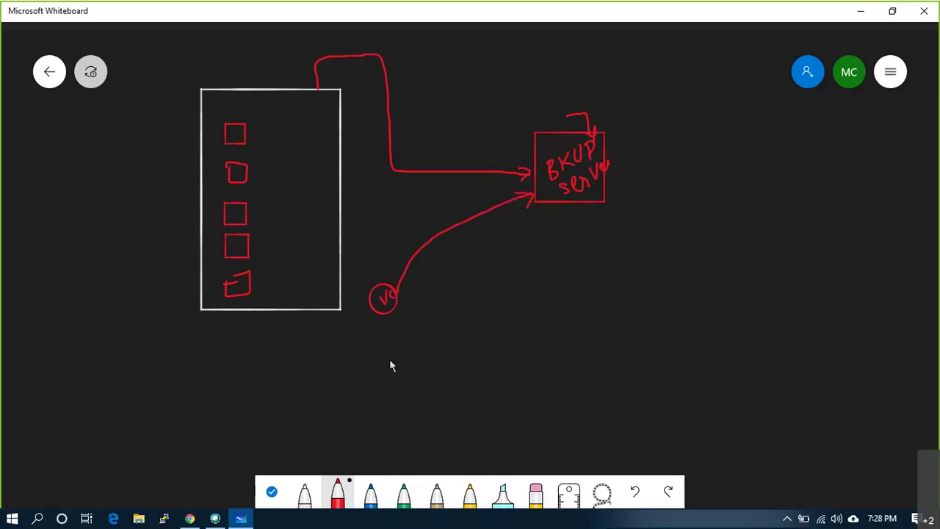
- Draw a red box enclosing dash marks below the circle
{"action": "left_click_drag", "start_coordinate": [385, 316], "coordinate": [388, 351]}
{"action": "left_click", "coordinate": [406, 375]}
{"action": "left_click", "coordinate": [407, 383]}
{"action": "left_click_drag", "start_coordinate": [423, 389], "coordinate": [427, 321]}
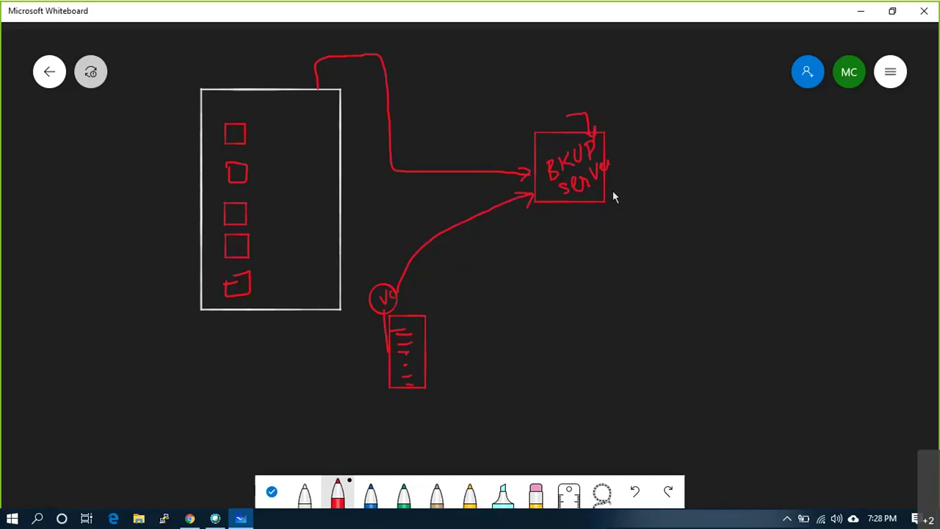
- Link the BKUP server to a blue cylinder labelled 'Disk', undoing a stray blue shape
{"action": "mouse_move", "coordinate": [605, 192]}
{"action": "left_mouse_down"}
{"action": "mouse_move", "coordinate": [652, 195]}
{"action": "mouse_move", "coordinate": [673, 185]}
{"action": "mouse_move", "coordinate": [663, 189]}
{"action": "mouse_move", "coordinate": [711, 250]}
{"action": "left_mouse_up"}
{"action": "left_click", "coordinate": [371, 492]}
{"action": "mouse_move", "coordinate": [677, 215]}
{"action": "left_mouse_down"}
{"action": "mouse_move", "coordinate": [677, 228]}
{"action": "mouse_move", "coordinate": [702, 225]}
{"action": "left_mouse_up"}
{"action": "left_click_drag", "start_coordinate": [709, 210], "coordinate": [707, 224]}
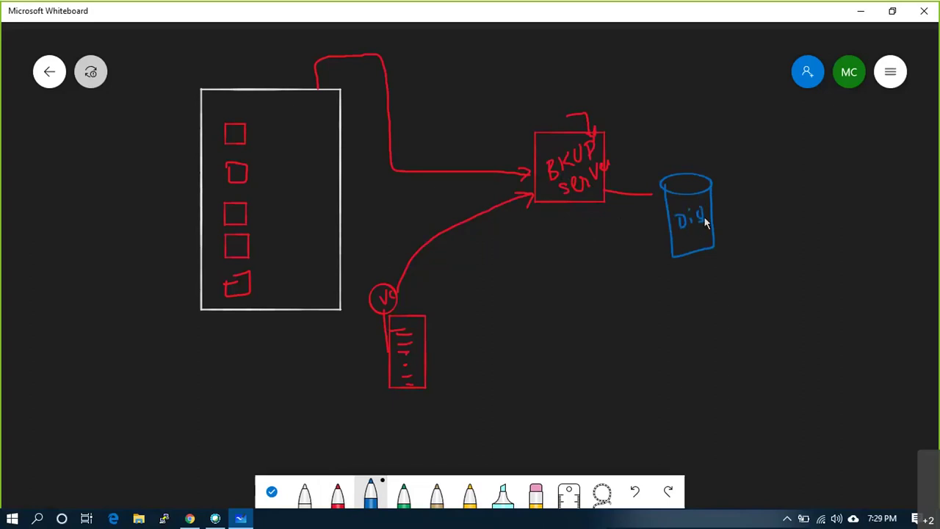
{"action": "left_click_drag", "start_coordinate": [658, 192], "coordinate": [657, 212]}
{"action": "left_click_drag", "start_coordinate": [605, 137], "coordinate": [672, 131]}
{"action": "mouse_move", "coordinate": [667, 95]}
{"action": "left_mouse_down"}
{"action": "mouse_move", "coordinate": [697, 110]}
{"action": "mouse_move", "coordinate": [685, 136]}
{"action": "left_mouse_up"}
{"action": "key", "text": "ctrl+z"}
{"action": "key", "text": "ctrl+z"}
{"action": "key", "text": "ctrl+z"}
{"action": "key", "text": "ctrl+z"}
{"action": "key", "text": "ctrl+z"}
- Draw a blue arc marking off the right side and label it 'Azure Cloud' with a text box
{"action": "mouse_move", "coordinate": [764, 83]}
{"action": "left_mouse_down"}
{"action": "mouse_move", "coordinate": [760, 173]}
{"action": "mouse_move", "coordinate": [825, 307]}
{"action": "mouse_move", "coordinate": [847, 313]}
{"action": "left_mouse_up"}
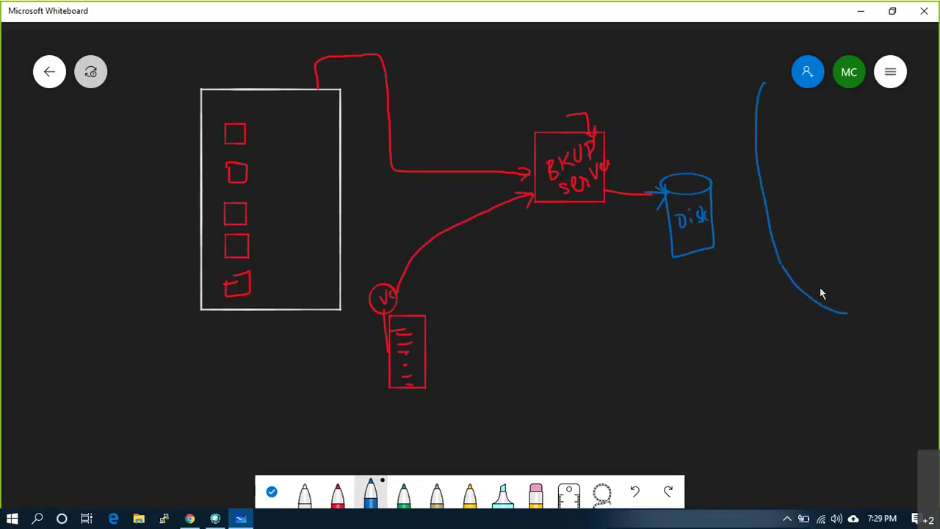
{"action": "right_click", "coordinate": [820, 287]}
{"action": "left_click", "coordinate": [830, 242]}
{"action": "type", "text": "Azure Site"}
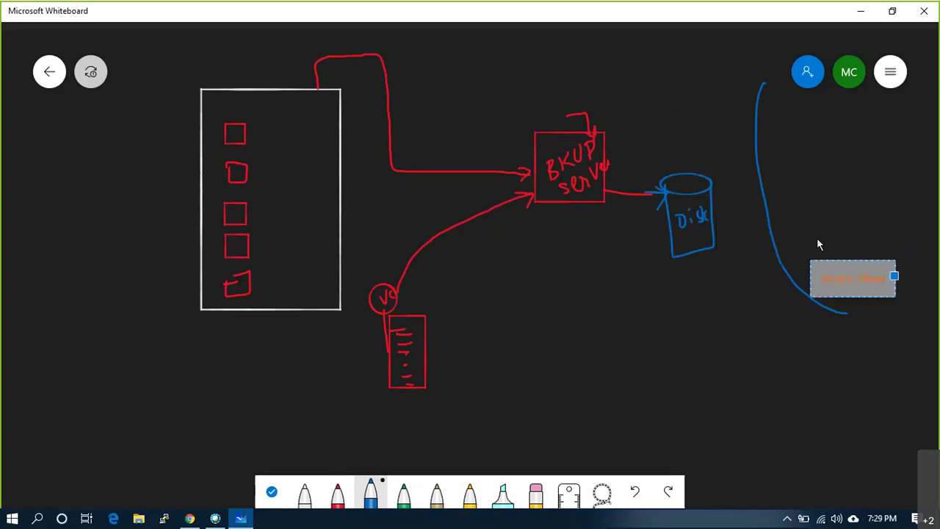
{"action": "key", "text": "BackSpace"}
{"action": "key", "text": "BackSpace"}
{"action": "key", "text": "BackSpace"}
{"action": "key", "text": "BackSpace"}
{"action": "type", "text": "Cloud"}
{"action": "left_click", "coordinate": [739, 326]}
- Draw a DR box in the cloud area with an arrow from Disk, undoing stray arrows by the red squares
{"action": "mouse_move", "coordinate": [800, 133]}
{"action": "left_mouse_down"}
{"action": "mouse_move", "coordinate": [805, 188]}
{"action": "mouse_move", "coordinate": [866, 196]}
{"action": "mouse_move", "coordinate": [857, 130]}
{"action": "mouse_move", "coordinate": [801, 134]}
{"action": "left_mouse_up"}
{"action": "mouse_move", "coordinate": [713, 211]}
{"action": "left_mouse_down"}
{"action": "mouse_move", "coordinate": [795, 181]}
{"action": "mouse_move", "coordinate": [782, 183]}
{"action": "mouse_move", "coordinate": [793, 191]}
{"action": "left_mouse_up"}
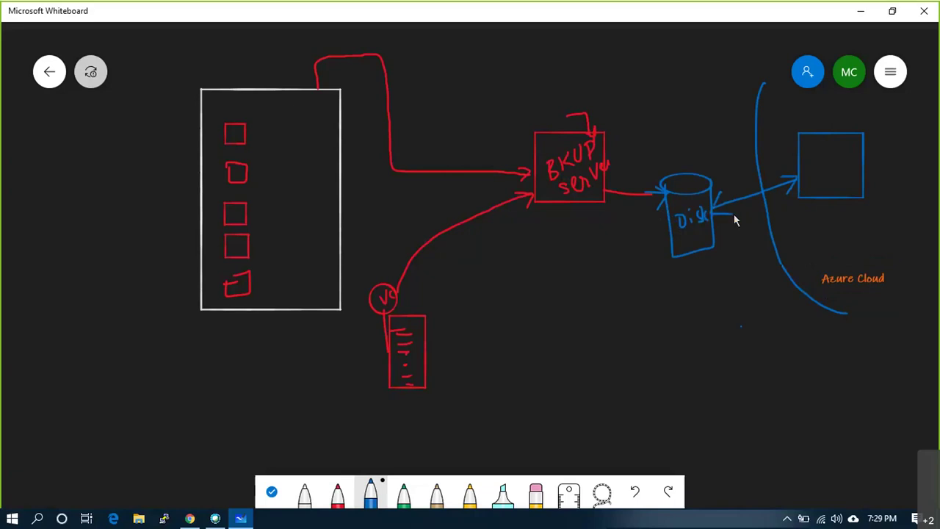
{"action": "mouse_move", "coordinate": [805, 163]}
{"action": "left_mouse_down"}
{"action": "mouse_move", "coordinate": [805, 181]}
{"action": "mouse_move", "coordinate": [840, 171]}
{"action": "left_mouse_up"}
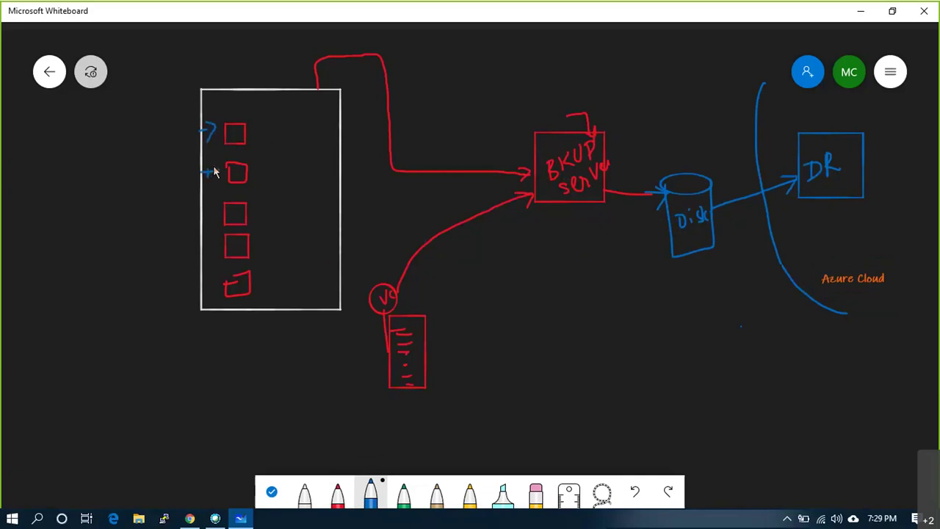
{"action": "mouse_move", "coordinate": [203, 220]}
{"action": "left_mouse_down"}
{"action": "mouse_move", "coordinate": [213, 216]}
{"action": "mouse_move", "coordinate": [208, 257]}
{"action": "mouse_move", "coordinate": [216, 249]}
{"action": "left_mouse_up"}
{"action": "left_click_drag", "start_coordinate": [200, 291], "coordinate": [207, 292]}
{"action": "key", "text": "ctrl+z"}
{"action": "key", "text": "ctrl+z"}
{"action": "key", "text": "ctrl+z"}
{"action": "key", "text": "ctrl+z"}
{"action": "key", "text": "ctrl+z"}
{"action": "key", "text": "ctrl+z"}
{"action": "key", "text": "ctrl+z"}
{"action": "key", "text": "ctrl+z"}
{"action": "key", "text": "ctrl+z"}
{"action": "key", "text": "ctrl+z"}
- In blue, draw a circled 8 above BKUP server, a tick on the host, and an arrow off the top square
{"action": "mouse_move", "coordinate": [556, 101]}
{"action": "left_mouse_down"}
{"action": "mouse_move", "coordinate": [551, 95]}
{"action": "mouse_move", "coordinate": [571, 115]}
{"action": "mouse_move", "coordinate": [556, 112]}
{"action": "left_mouse_up"}
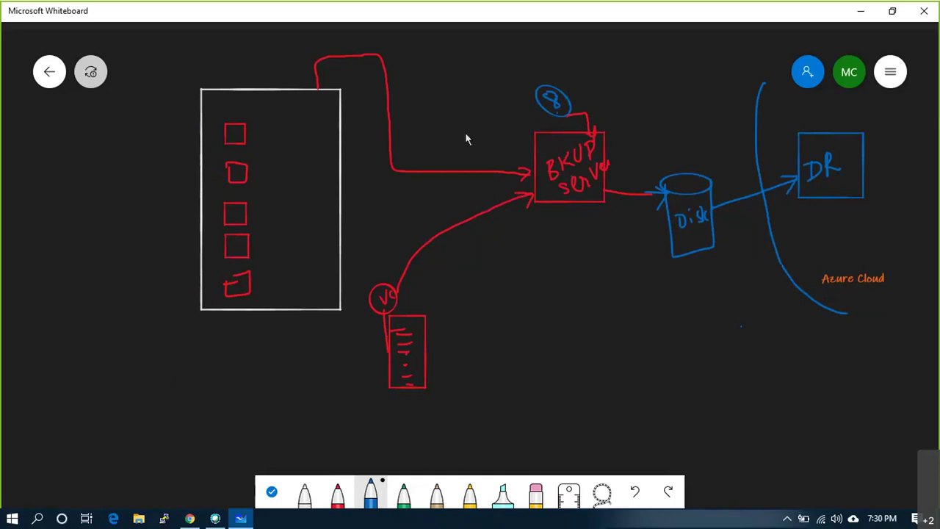
{"action": "left_click_drag", "start_coordinate": [218, 107], "coordinate": [232, 89]}
{"action": "mouse_move", "coordinate": [229, 132]}
{"action": "left_mouse_down"}
{"action": "mouse_move", "coordinate": [190, 139]}
{"action": "mouse_move", "coordinate": [199, 144]}
{"action": "left_mouse_up"}
- In white, draw a box below the host with a dotted entry starting '1.'
{"action": "left_click", "coordinate": [304, 490]}
{"action": "mouse_move", "coordinate": [162, 351]}
{"action": "left_mouse_down"}
{"action": "mouse_move", "coordinate": [160, 400]}
{"action": "mouse_move", "coordinate": [254, 393]}
{"action": "mouse_move", "coordinate": [286, 378]}
{"action": "mouse_move", "coordinate": [283, 355]}
{"action": "mouse_move", "coordinate": [163, 353]}
{"action": "mouse_move", "coordinate": [175, 375]}
{"action": "left_mouse_up"}
{"action": "left_click", "coordinate": [181, 371]}
{"action": "left_click", "coordinate": [196, 370]}
{"action": "left_click", "coordinate": [203, 370]}
{"action": "left_click", "coordinate": [209, 370]}
{"action": "left_click", "coordinate": [214, 370]}
{"action": "left_click", "coordinate": [220, 370]}
{"action": "left_click", "coordinate": [226, 369]}
{"action": "left_click", "coordinate": [232, 369]}
{"action": "left_click", "coordinate": [238, 370]}
{"action": "left_click", "coordinate": [244, 371]}
{"action": "left_click", "coordinate": [250, 373]}
{"action": "left_click_drag", "start_coordinate": [243, 383], "coordinate": [254, 369]}
- Dot a second row inside the white box and mark the row's end
{"action": "left_click", "coordinate": [183, 384]}
{"action": "left_click", "coordinate": [201, 383]}
{"action": "left_click", "coordinate": [218, 384]}
{"action": "left_click", "coordinate": [256, 365]}
{"action": "left_click", "coordinate": [337, 494]}
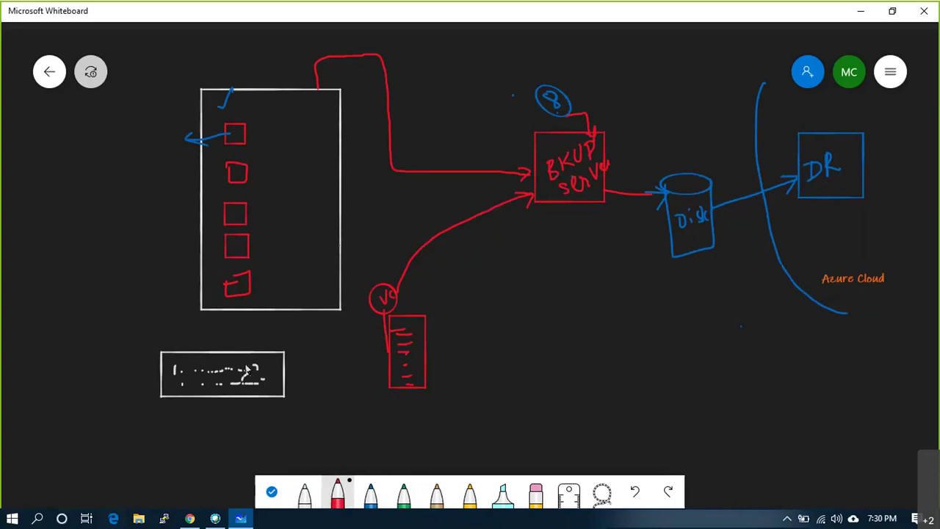
- Mark the white box's end in red and run a red line through the top square down to it
{"action": "left_click_drag", "start_coordinate": [250, 353], "coordinate": [251, 394]}
{"action": "mouse_move", "coordinate": [277, 368]}
{"action": "left_mouse_down"}
{"action": "mouse_move", "coordinate": [268, 385]}
{"action": "mouse_move", "coordinate": [271, 366]}
{"action": "mouse_move", "coordinate": [268, 376]}
{"action": "left_mouse_up"}
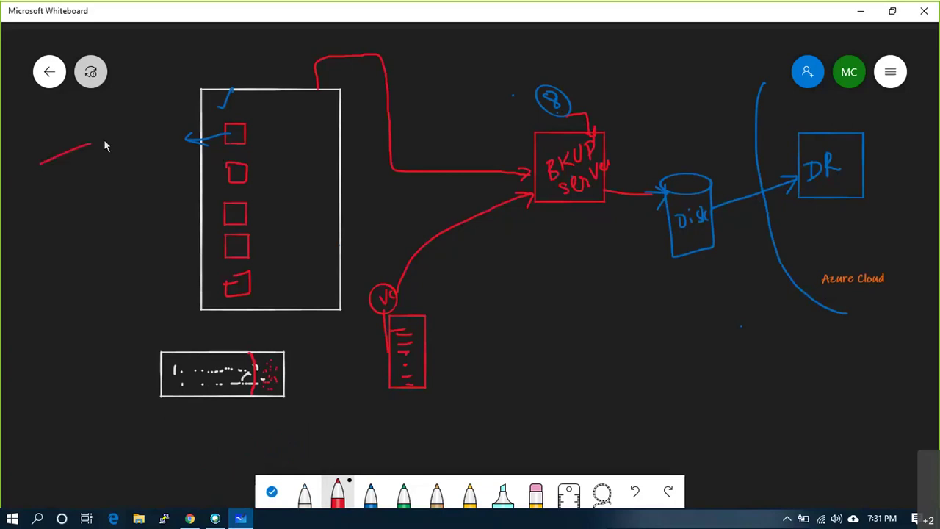
{"action": "mouse_move", "coordinate": [159, 135]}
{"action": "left_mouse_down"}
{"action": "mouse_move", "coordinate": [218, 135]}
{"action": "mouse_move", "coordinate": [203, 142]}
{"action": "left_mouse_up"}
{"action": "mouse_move", "coordinate": [285, 211]}
{"action": "left_mouse_down"}
{"action": "mouse_move", "coordinate": [293, 273]}
{"action": "mouse_move", "coordinate": [270, 355]}
{"action": "mouse_move", "coordinate": [262, 342]}
{"action": "mouse_move", "coordinate": [274, 358]}
{"action": "left_mouse_up"}
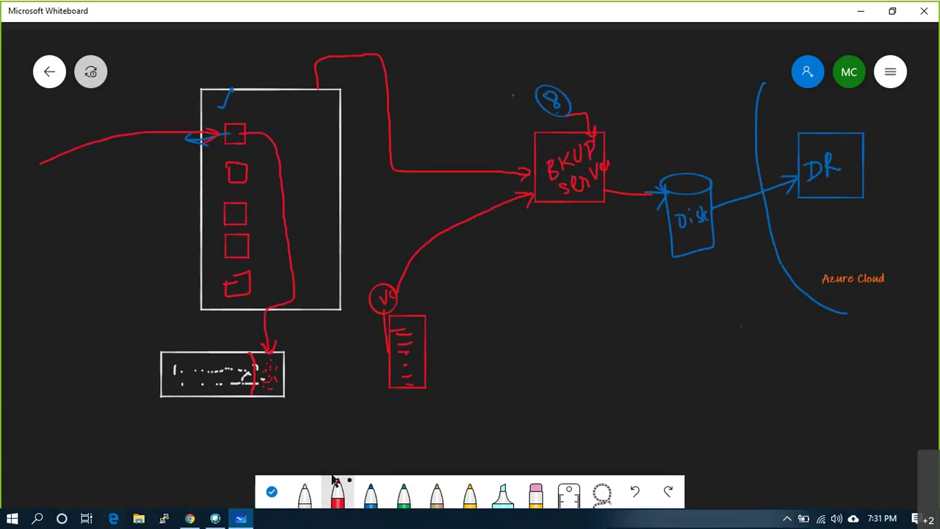
- Write the label 8PM in white above the dotted box
{"action": "left_click", "coordinate": [304, 492]}
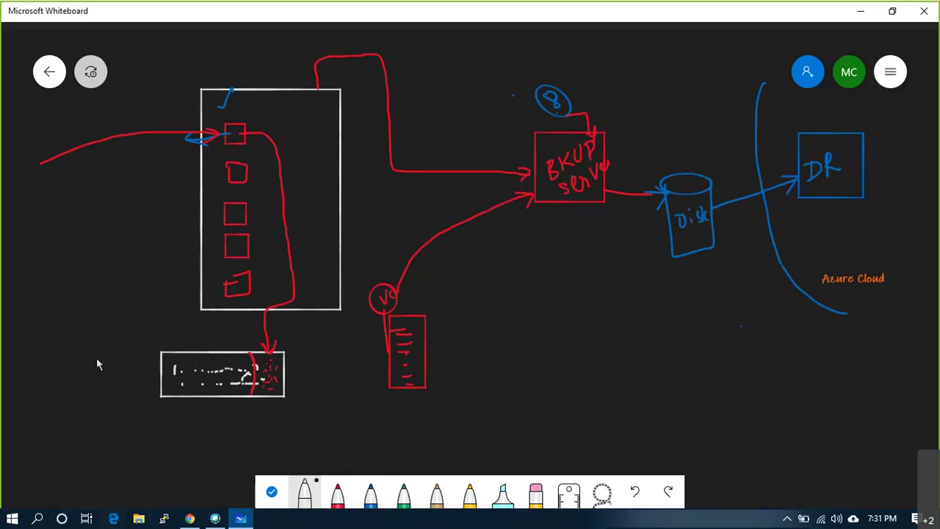
{"action": "mouse_move", "coordinate": [170, 325]}
{"action": "left_mouse_down"}
{"action": "mouse_move", "coordinate": [158, 340]}
{"action": "mouse_move", "coordinate": [165, 325]}
{"action": "left_mouse_up"}
{"action": "mouse_move", "coordinate": [176, 326]}
{"action": "left_mouse_down"}
{"action": "mouse_move", "coordinate": [177, 338]}
{"action": "mouse_move", "coordinate": [187, 323]}
{"action": "mouse_move", "coordinate": [198, 337]}
{"action": "left_mouse_up"}
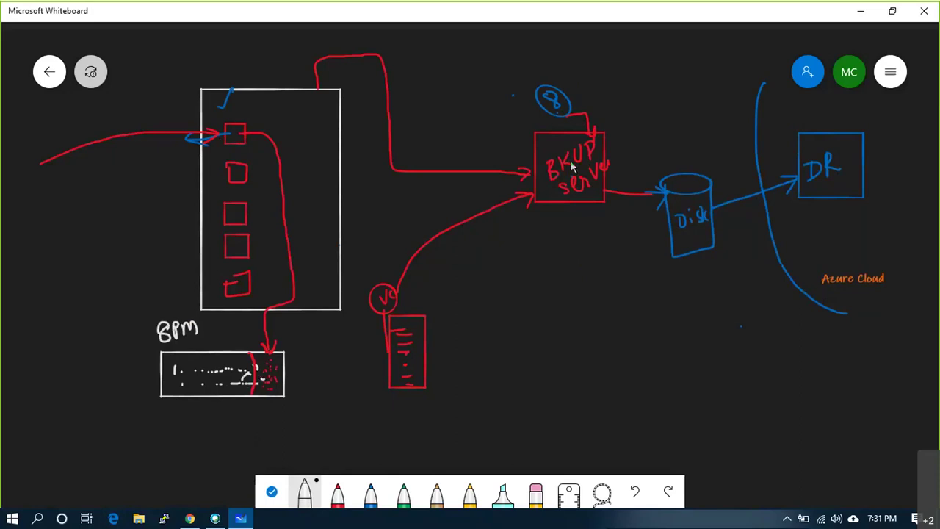
- In green, circle the dotted entry and run a path to BKUP server and Disk
{"action": "left_click", "coordinate": [403, 495]}
{"action": "mouse_move", "coordinate": [251, 365]}
{"action": "left_mouse_down"}
{"action": "mouse_move", "coordinate": [228, 354]}
{"action": "mouse_move", "coordinate": [178, 356]}
{"action": "mouse_move", "coordinate": [165, 374]}
{"action": "mouse_move", "coordinate": [174, 394]}
{"action": "mouse_move", "coordinate": [239, 397]}
{"action": "mouse_move", "coordinate": [257, 374]}
{"action": "mouse_move", "coordinate": [240, 360]}
{"action": "mouse_move", "coordinate": [190, 413]}
{"action": "mouse_move", "coordinate": [229, 424]}
{"action": "mouse_move", "coordinate": [395, 428]}
{"action": "left_mouse_up"}
{"action": "mouse_move", "coordinate": [457, 424]}
{"action": "left_mouse_down"}
{"action": "mouse_move", "coordinate": [478, 208]}
{"action": "mouse_move", "coordinate": [534, 176]}
{"action": "mouse_move", "coordinate": [585, 170]}
{"action": "mouse_move", "coordinate": [626, 209]}
{"action": "mouse_move", "coordinate": [676, 231]}
{"action": "left_mouse_up"}
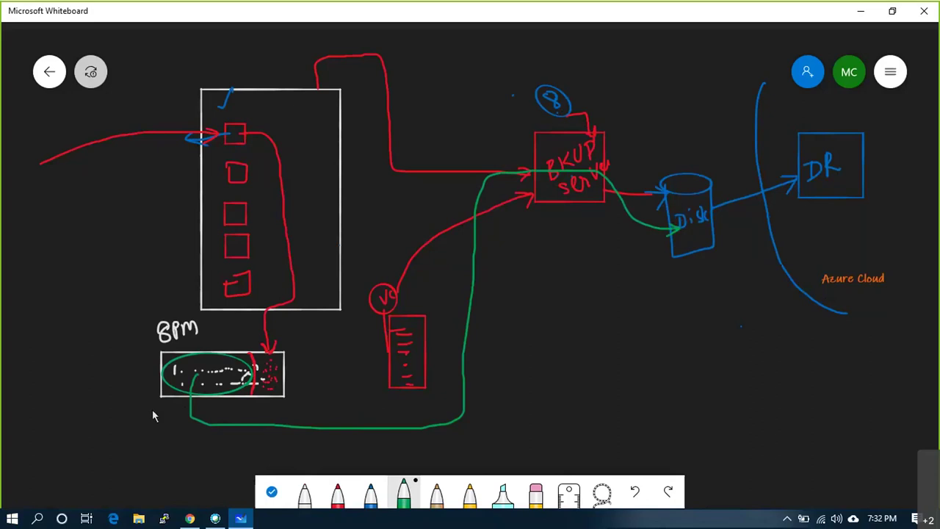
- Write MB in green beside the 8PM box and a boxed 2hr beneath it
{"action": "mouse_move", "coordinate": [135, 415]}
{"action": "left_mouse_down"}
{"action": "mouse_move", "coordinate": [138, 401]}
{"action": "mouse_move", "coordinate": [152, 413]}
{"action": "left_mouse_up"}
{"action": "mouse_move", "coordinate": [128, 452]}
{"action": "left_mouse_down"}
{"action": "mouse_move", "coordinate": [137, 466]}
{"action": "mouse_move", "coordinate": [150, 467]}
{"action": "mouse_move", "coordinate": [155, 450]}
{"action": "mouse_move", "coordinate": [175, 463]}
{"action": "mouse_move", "coordinate": [125, 469]}
{"action": "left_mouse_up"}
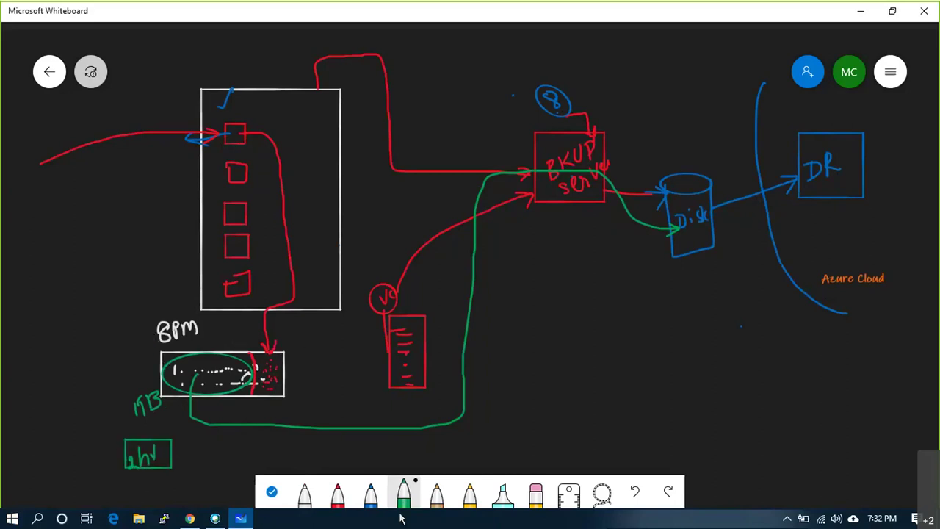
- Draw a blue rectangle around the 8PM label and dotted box, and a blue tick on the host box
{"action": "left_click", "coordinate": [380, 497]}
{"action": "mouse_move", "coordinate": [144, 378]}
{"action": "left_mouse_down"}
{"action": "mouse_move", "coordinate": [147, 419]}
{"action": "mouse_move", "coordinate": [281, 424]}
{"action": "left_mouse_up"}
{"action": "mouse_move", "coordinate": [306, 371]}
{"action": "left_mouse_down"}
{"action": "mouse_move", "coordinate": [303, 327]}
{"action": "mouse_move", "coordinate": [145, 314]}
{"action": "left_mouse_up"}
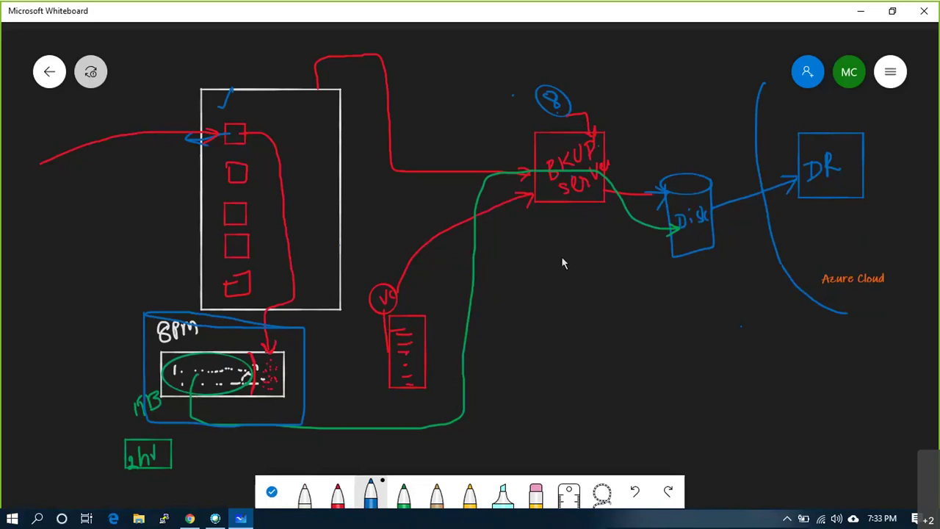
{"action": "mouse_move", "coordinate": [339, 159]}
{"action": "left_mouse_down"}
{"action": "mouse_move", "coordinate": [341, 167]}
{"action": "mouse_move", "coordinate": [366, 126]}
{"action": "left_mouse_up"}
- In white, draw a line connecting the BPM box up to the tall box
{"action": "left_click", "coordinate": [304, 495]}
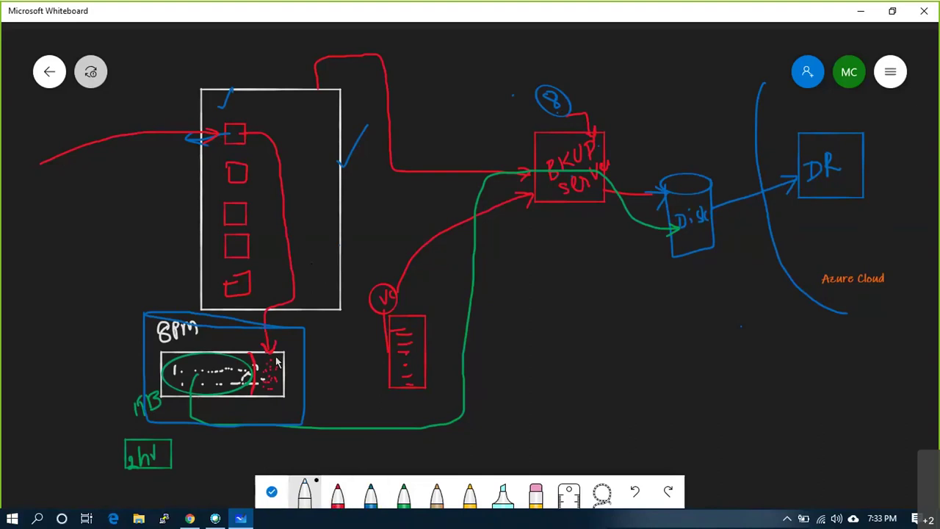
{"action": "mouse_move", "coordinate": [275, 356]}
{"action": "left_mouse_down"}
{"action": "mouse_move", "coordinate": [268, 330]}
{"action": "mouse_move", "coordinate": [239, 330]}
{"action": "mouse_move", "coordinate": [226, 351]}
{"action": "mouse_move", "coordinate": [236, 336]}
{"action": "mouse_move", "coordinate": [277, 378]}
{"action": "mouse_move", "coordinate": [263, 391]}
{"action": "left_mouse_up"}
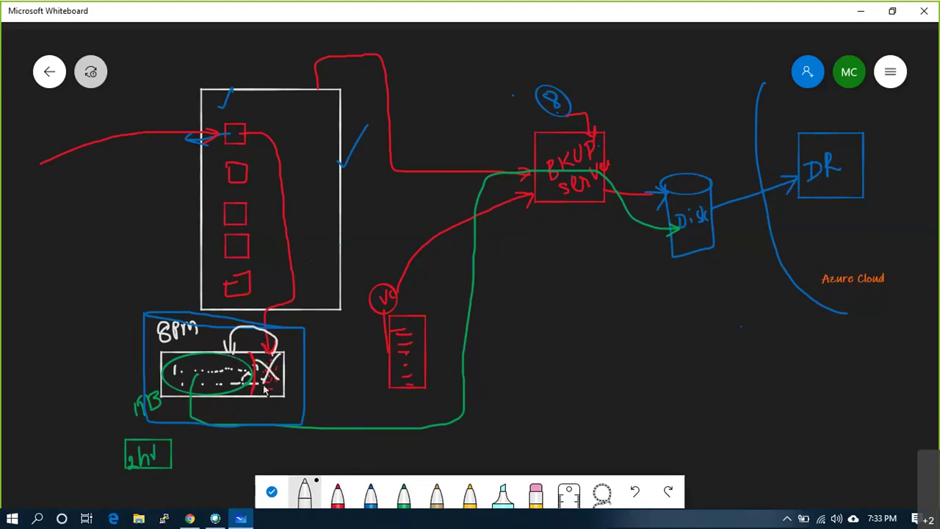
{"action": "mouse_move", "coordinate": [232, 360]}
{"action": "left_mouse_down"}
{"action": "mouse_move", "coordinate": [269, 334]}
{"action": "mouse_move", "coordinate": [283, 295]}
{"action": "left_mouse_up"}
- Circle Disk in white and draw an arrow from it into the DR box
{"action": "mouse_move", "coordinate": [705, 202]}
{"action": "left_mouse_down"}
{"action": "mouse_move", "coordinate": [690, 235]}
{"action": "mouse_move", "coordinate": [706, 199]}
{"action": "mouse_move", "coordinate": [673, 235]}
{"action": "mouse_move", "coordinate": [654, 195]}
{"action": "mouse_move", "coordinate": [681, 155]}
{"action": "left_mouse_up"}
{"action": "key", "text": "ctrl+z"}
{"action": "mouse_move", "coordinate": [710, 216]}
{"action": "left_mouse_down"}
{"action": "mouse_move", "coordinate": [798, 179]}
{"action": "mouse_move", "coordinate": [782, 206]}
{"action": "left_mouse_up"}
{"action": "left_click_drag", "start_coordinate": [600, 142], "coordinate": [633, 94]}
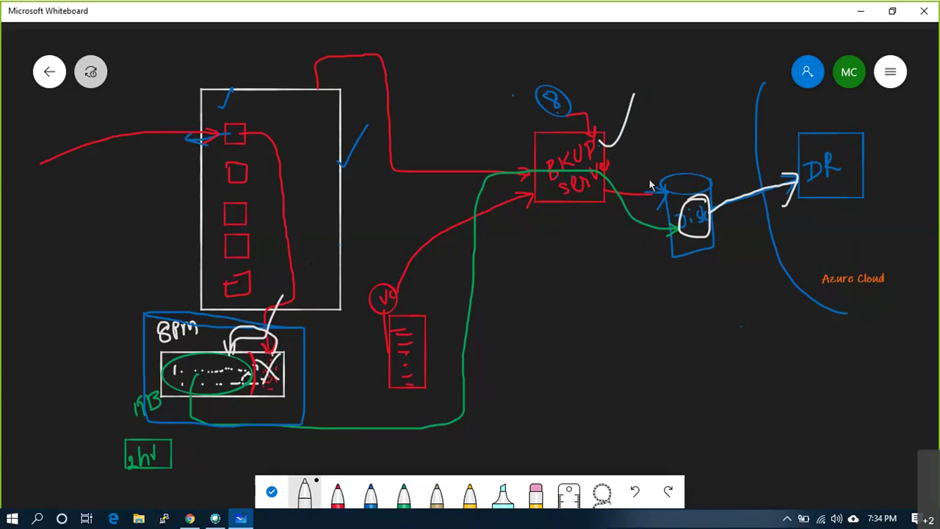
- Add white ticks on DR, BKUP server and the tall box, an X above DR, and a circled 1
{"action": "left_click_drag", "start_coordinate": [821, 117], "coordinate": [851, 100]}
{"action": "mouse_move", "coordinate": [774, 120]}
{"action": "left_mouse_down"}
{"action": "mouse_move", "coordinate": [810, 144]}
{"action": "mouse_move", "coordinate": [814, 129]}
{"action": "left_mouse_up"}
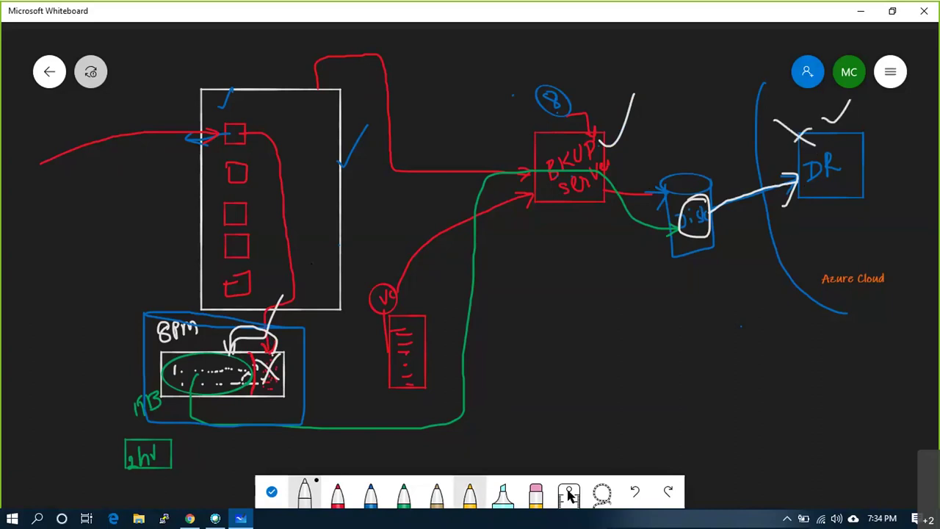
{"action": "mouse_move", "coordinate": [298, 443]}
{"action": "left_mouse_down"}
{"action": "mouse_move", "coordinate": [298, 460]}
{"action": "mouse_move", "coordinate": [300, 441]}
{"action": "left_mouse_up"}
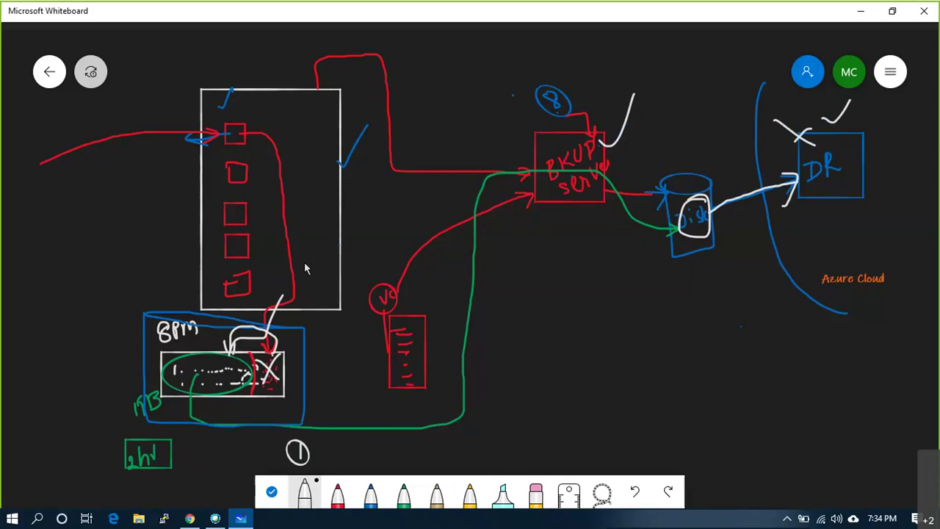
{"action": "left_click_drag", "start_coordinate": [538, 137], "coordinate": [567, 131]}
{"action": "left_click_drag", "start_coordinate": [340, 161], "coordinate": [379, 129]}
- Write a boxed 'incr' by circled 1, circle Disk and the dotted entries, and add a ticked CBT box
{"action": "mouse_move", "coordinate": [387, 443]}
{"action": "left_mouse_down"}
{"action": "mouse_move", "coordinate": [387, 453]}
{"action": "mouse_move", "coordinate": [395, 443]}
{"action": "mouse_move", "coordinate": [409, 453]}
{"action": "mouse_move", "coordinate": [417, 440]}
{"action": "mouse_move", "coordinate": [422, 450]}
{"action": "mouse_move", "coordinate": [432, 425]}
{"action": "mouse_move", "coordinate": [379, 456]}
{"action": "left_mouse_up"}
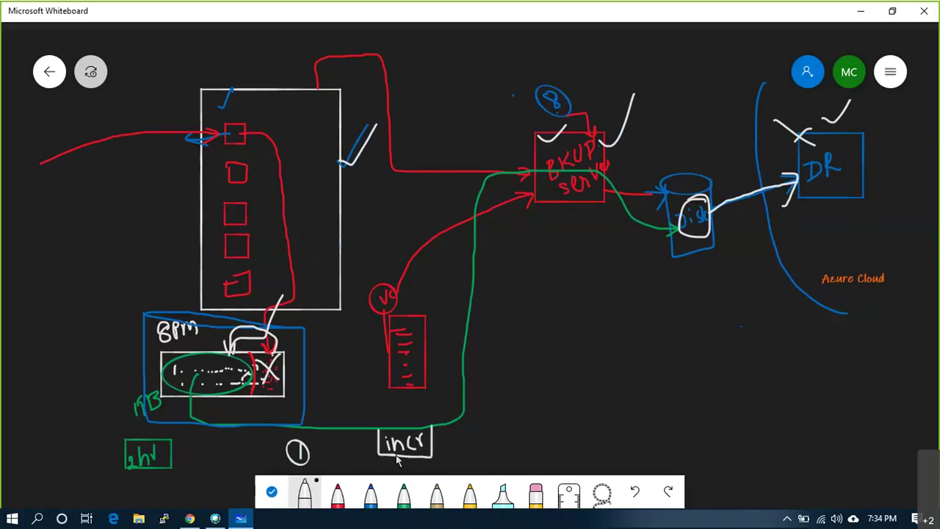
{"action": "mouse_move", "coordinate": [689, 186]}
{"action": "left_mouse_down"}
{"action": "mouse_move", "coordinate": [677, 211]}
{"action": "mouse_move", "coordinate": [680, 234]}
{"action": "mouse_move", "coordinate": [714, 224]}
{"action": "mouse_move", "coordinate": [694, 194]}
{"action": "left_mouse_up"}
{"action": "mouse_move", "coordinate": [180, 355]}
{"action": "left_mouse_down"}
{"action": "mouse_move", "coordinate": [189, 397]}
{"action": "mouse_move", "coordinate": [236, 401]}
{"action": "mouse_move", "coordinate": [255, 367]}
{"action": "mouse_move", "coordinate": [186, 349]}
{"action": "left_mouse_up"}
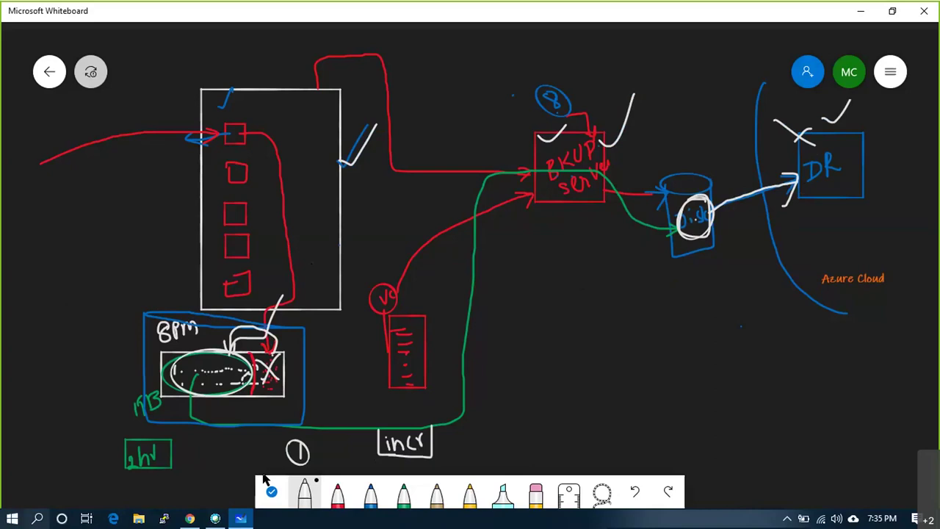
{"action": "mouse_move", "coordinate": [46, 441]}
{"action": "left_mouse_down"}
{"action": "mouse_move", "coordinate": [41, 450]}
{"action": "mouse_move", "coordinate": [63, 449]}
{"action": "mouse_move", "coordinate": [74, 429]}
{"action": "mouse_move", "coordinate": [62, 451]}
{"action": "mouse_move", "coordinate": [33, 451]}
{"action": "mouse_move", "coordinate": [28, 429]}
{"action": "left_mouse_up"}
{"action": "left_click_drag", "start_coordinate": [57, 402], "coordinate": [79, 382]}
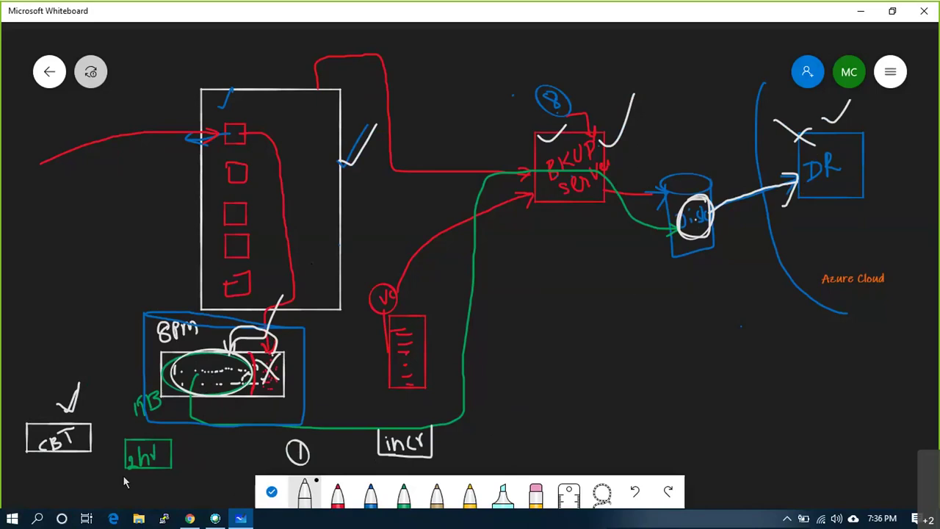
- Write an underlined 20min under 2hr, tick BKUP server and the tall box, and loop over the 8PM box
{"action": "mouse_move", "coordinate": [160, 478]}
{"action": "left_mouse_down"}
{"action": "mouse_move", "coordinate": [175, 485]}
{"action": "mouse_move", "coordinate": [182, 468]}
{"action": "mouse_move", "coordinate": [192, 486]}
{"action": "left_mouse_up"}
{"action": "mouse_move", "coordinate": [174, 497]}
{"action": "left_mouse_down"}
{"action": "mouse_move", "coordinate": [169, 505]}
{"action": "mouse_move", "coordinate": [191, 485]}
{"action": "left_mouse_up"}
{"action": "left_click_drag", "start_coordinate": [549, 137], "coordinate": [585, 116]}
{"action": "mouse_move", "coordinate": [342, 156]}
{"action": "left_mouse_down"}
{"action": "mouse_move", "coordinate": [351, 167]}
{"action": "mouse_move", "coordinate": [379, 116]}
{"action": "left_mouse_up"}
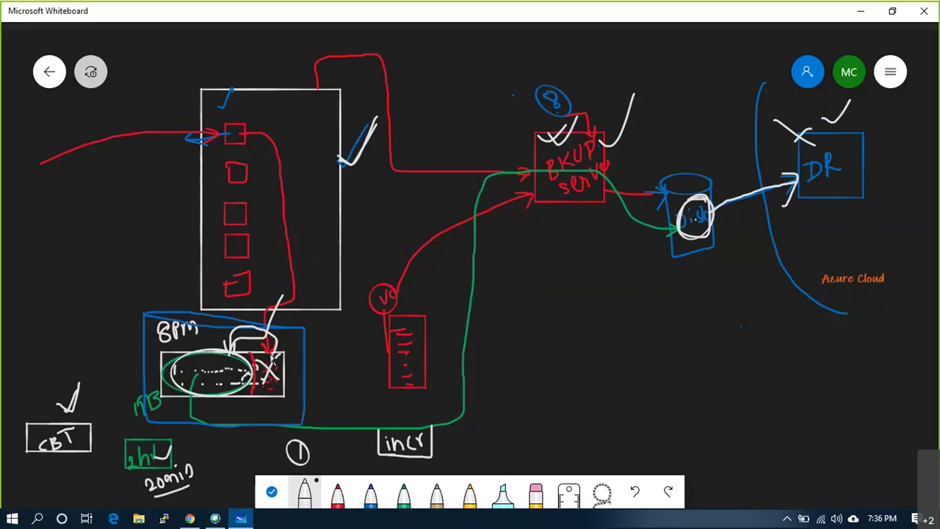
{"action": "left_click_drag", "start_coordinate": [251, 323], "coordinate": [241, 362]}
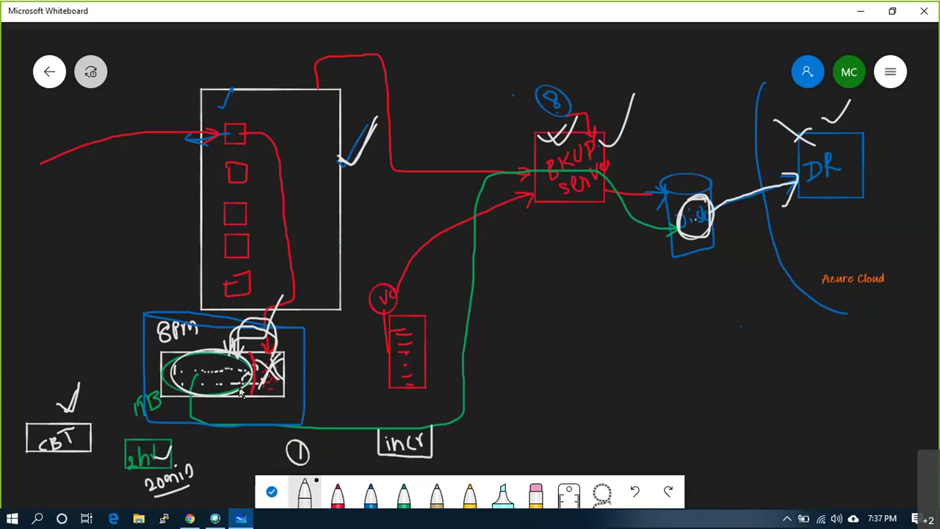
{"action": "scroll", "coordinate": [243, 396], "scroll_direction": "down", "scroll_amount": 3}
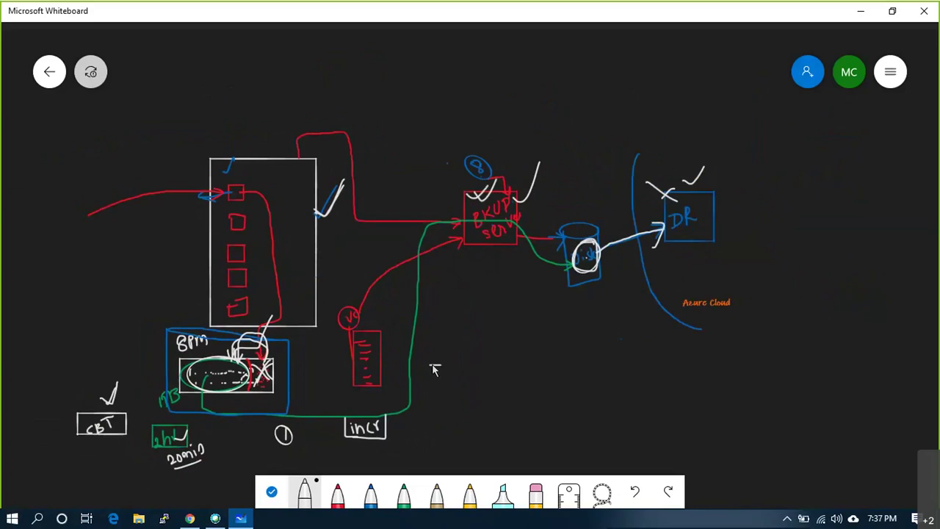
- Write 5% over 10% as a fraction below the diagram and tick beside the 8PM box
{"action": "left_click_drag", "start_coordinate": [447, 388], "coordinate": [465, 354]}
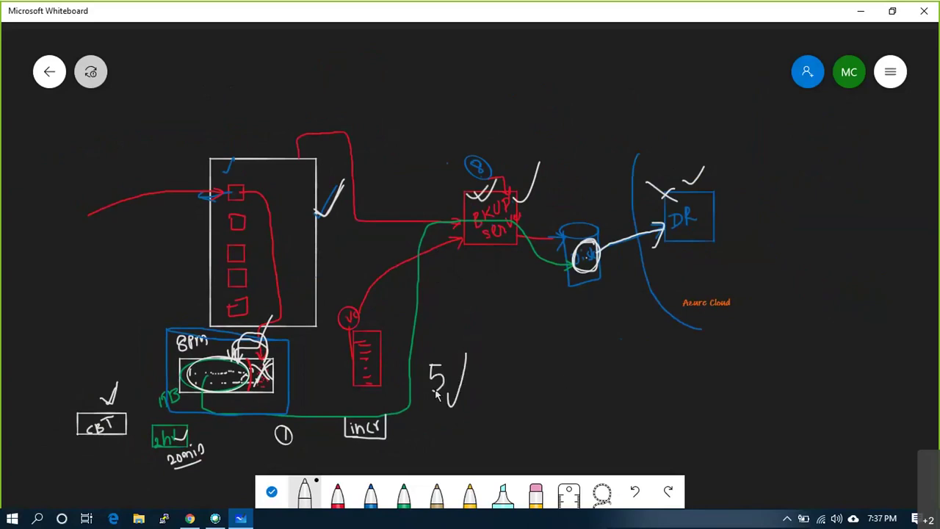
{"action": "left_click_drag", "start_coordinate": [292, 376], "coordinate": [311, 346]}
{"action": "left_click_drag", "start_coordinate": [430, 408], "coordinate": [496, 410]}
{"action": "mouse_move", "coordinate": [443, 421]}
{"action": "left_mouse_down"}
{"action": "mouse_move", "coordinate": [441, 433]}
{"action": "mouse_move", "coordinate": [453, 422]}
{"action": "mouse_move", "coordinate": [470, 439]}
{"action": "left_mouse_up"}
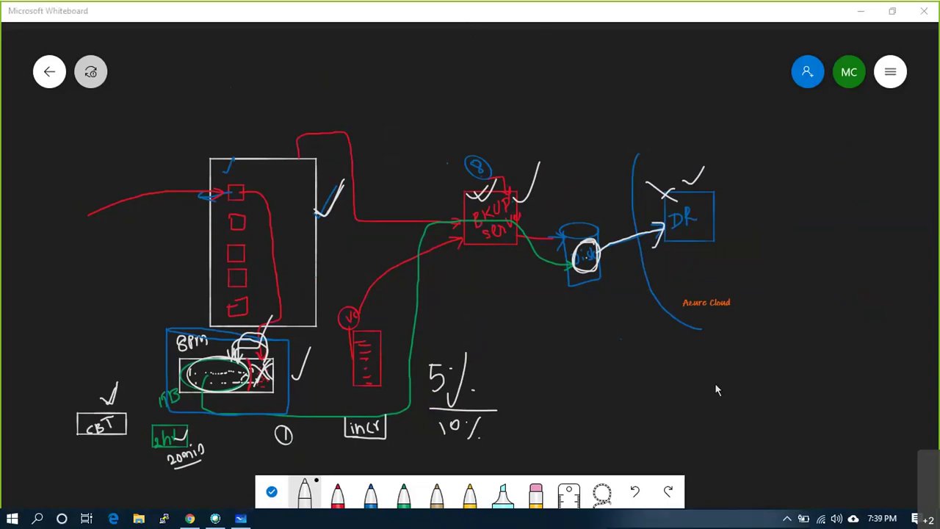
{"action": "scroll", "coordinate": [700, 409], "scroll_direction": "down", "scroll_amount": 1}
{"action": "scroll", "coordinate": [630, 62], "scroll_direction": "up", "scroll_amount": 1}
- Tick above the backup server and write the AD IP (ending 30.55) with 'AD' circled and ticked
{"action": "left_click_drag", "start_coordinate": [504, 195], "coordinate": [542, 127]}
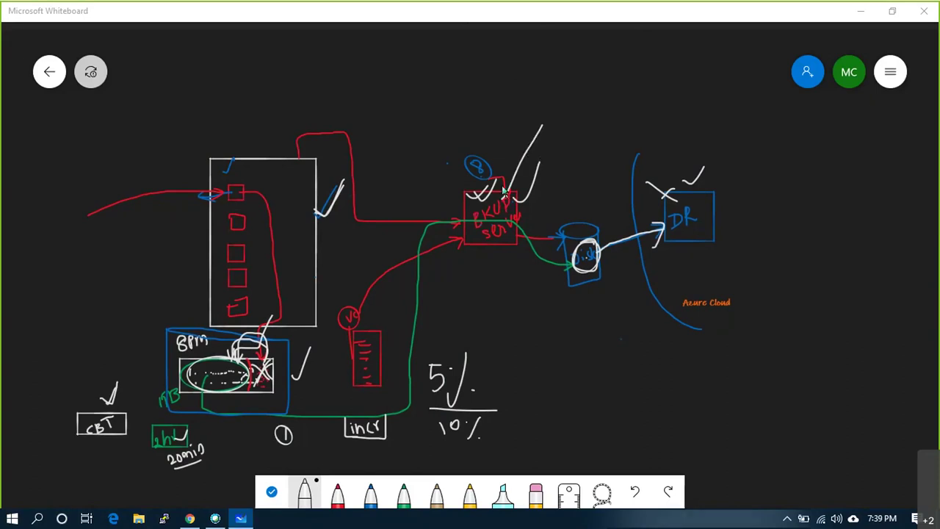
{"action": "mouse_move", "coordinate": [279, 196]}
{"action": "left_mouse_down"}
{"action": "mouse_move", "coordinate": [284, 233]}
{"action": "mouse_move", "coordinate": [291, 193]}
{"action": "left_mouse_up"}
{"action": "mouse_move", "coordinate": [541, 89]}
{"action": "left_mouse_down"}
{"action": "mouse_move", "coordinate": [541, 111]}
{"action": "mouse_move", "coordinate": [550, 97]}
{"action": "mouse_move", "coordinate": [556, 109]}
{"action": "mouse_move", "coordinate": [620, 89]}
{"action": "mouse_move", "coordinate": [617, 99]}
{"action": "left_mouse_up"}
{"action": "mouse_move", "coordinate": [631, 82]}
{"action": "left_mouse_down"}
{"action": "mouse_move", "coordinate": [628, 93]}
{"action": "mouse_move", "coordinate": [645, 86]}
{"action": "left_mouse_up"}
{"action": "left_click", "coordinate": [638, 87]}
{"action": "mouse_move", "coordinate": [649, 72]}
{"action": "left_mouse_down"}
{"action": "mouse_move", "coordinate": [660, 74]}
{"action": "mouse_move", "coordinate": [660, 84]}
{"action": "left_mouse_up"}
{"action": "left_click_drag", "start_coordinate": [661, 66], "coordinate": [669, 62]}
{"action": "mouse_move", "coordinate": [610, 113]}
{"action": "left_mouse_down"}
{"action": "mouse_move", "coordinate": [651, 100]}
{"action": "mouse_move", "coordinate": [592, 131]}
{"action": "mouse_move", "coordinate": [598, 112]}
{"action": "left_mouse_up"}
{"action": "left_click_drag", "start_coordinate": [597, 112], "coordinate": [604, 121]}
{"action": "mouse_move", "coordinate": [611, 112]}
{"action": "left_mouse_down"}
{"action": "mouse_move", "coordinate": [628, 144]}
{"action": "mouse_move", "coordinate": [624, 103]}
{"action": "mouse_move", "coordinate": [659, 102]}
{"action": "left_mouse_up"}
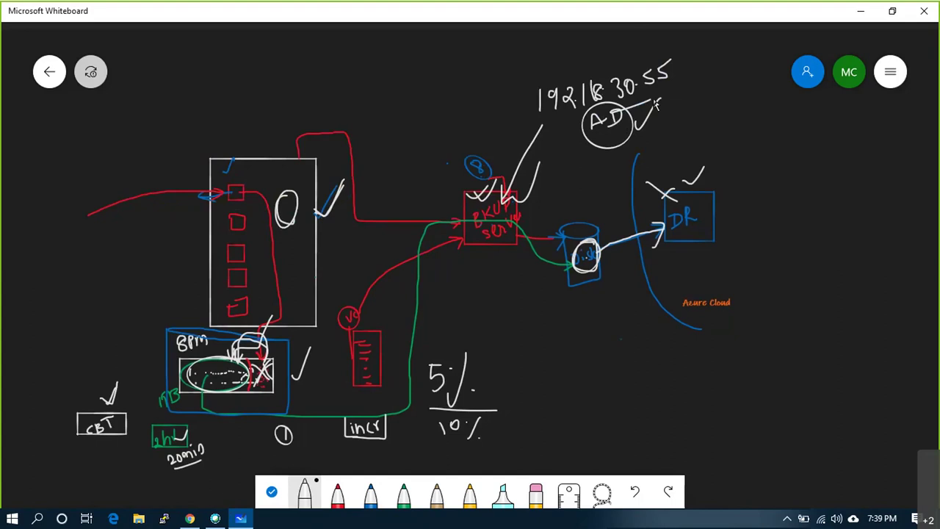
- Cross out the tall box's top square and encircle the backup server box
{"action": "mouse_move", "coordinate": [234, 161]}
{"action": "left_mouse_down"}
{"action": "mouse_move", "coordinate": [250, 177]}
{"action": "mouse_move", "coordinate": [262, 142]}
{"action": "mouse_move", "coordinate": [283, 175]}
{"action": "mouse_move", "coordinate": [284, 214]}
{"action": "left_mouse_up"}
{"action": "mouse_move", "coordinate": [235, 163]}
{"action": "left_mouse_down"}
{"action": "mouse_move", "coordinate": [253, 182]}
{"action": "mouse_move", "coordinate": [235, 178]}
{"action": "mouse_move", "coordinate": [296, 214]}
{"action": "mouse_move", "coordinate": [272, 173]}
{"action": "mouse_move", "coordinate": [265, 190]}
{"action": "mouse_move", "coordinate": [294, 210]}
{"action": "left_mouse_up"}
{"action": "mouse_move", "coordinate": [517, 189]}
{"action": "left_mouse_down"}
{"action": "mouse_move", "coordinate": [467, 201]}
{"action": "mouse_move", "coordinate": [518, 197]}
{"action": "mouse_move", "coordinate": [477, 192]}
{"action": "left_mouse_up"}
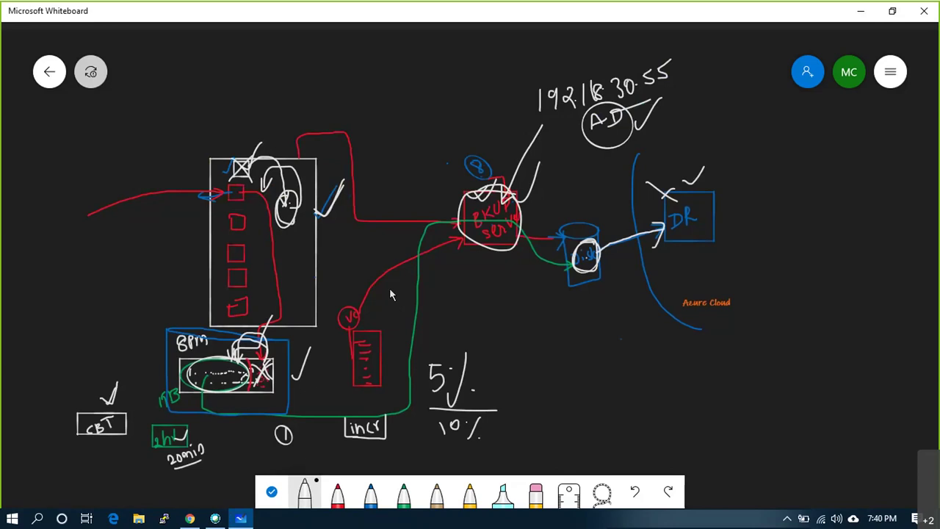
{"action": "left_click", "coordinate": [190, 518]}
- Sign in to the ESXi Host Client as root with the account password
{"action": "type", "text": "root"}
{"action": "key", "text": "Tab"}
{"action": "type", "text": "************"}
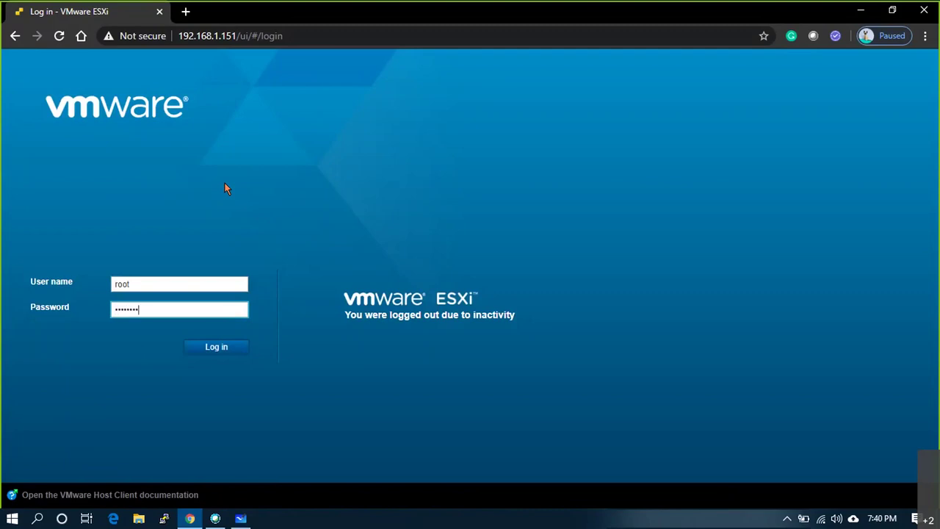
{"action": "key", "text": "Return"}
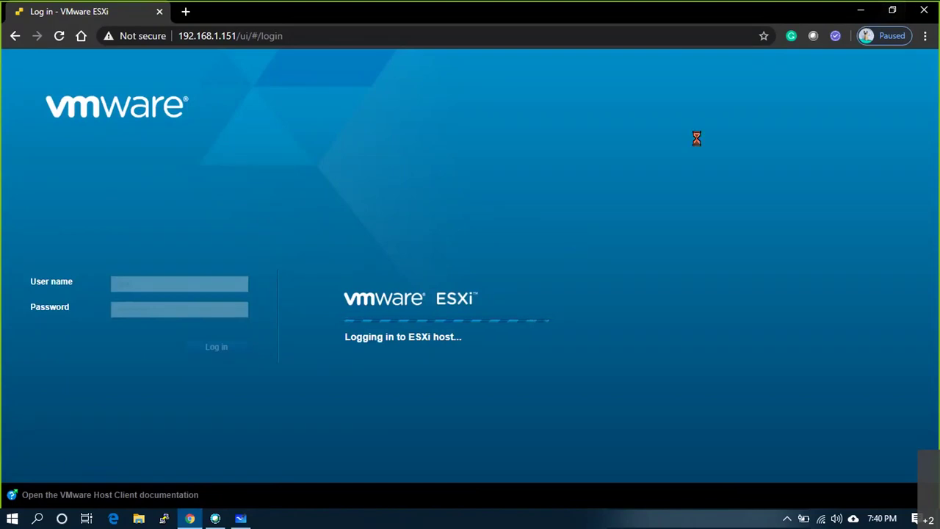
- Add a tick below the backup server on the whiteboard, then retype the ESXi password and resubmit
{"action": "left_click", "coordinate": [245, 518]}
{"action": "left_click_drag", "start_coordinate": [473, 257], "coordinate": [495, 241]}
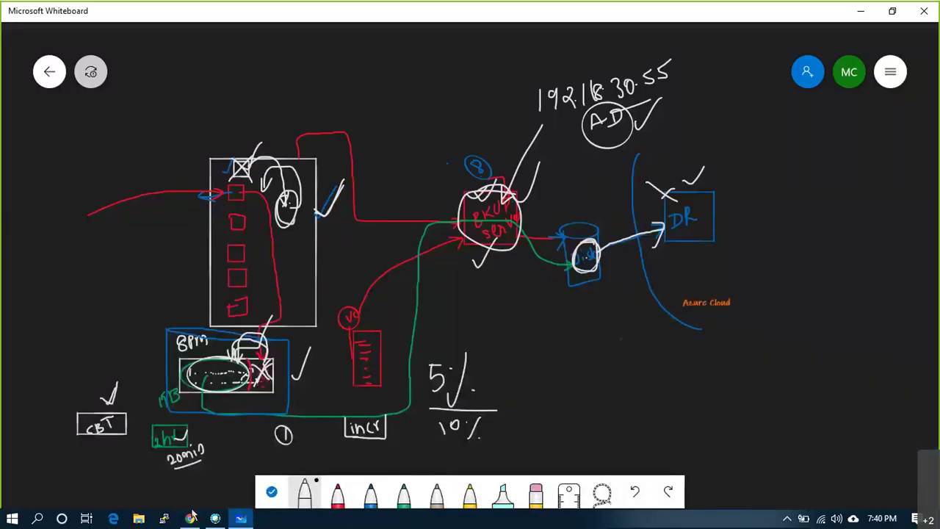
{"action": "left_click", "coordinate": [189, 519]}
{"action": "double_click", "coordinate": [160, 311]}
{"action": "type", "text": "*********"}
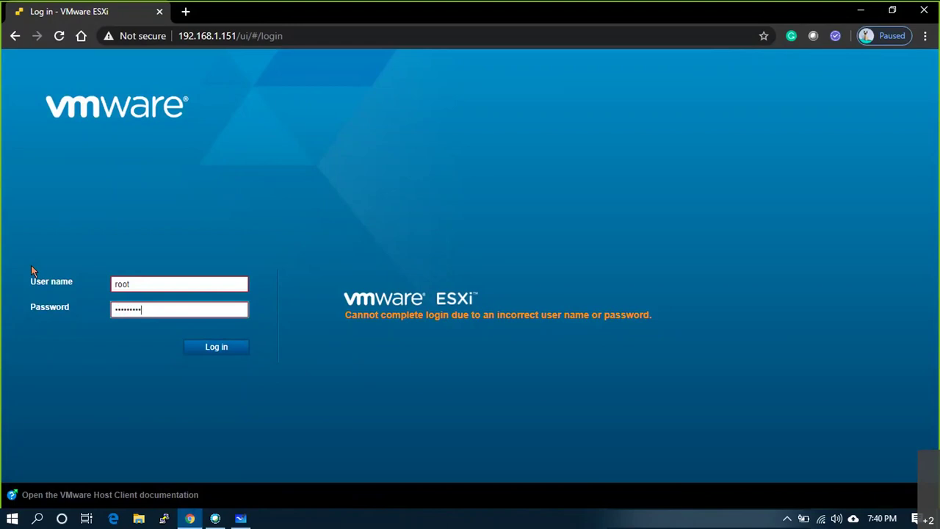
{"action": "key", "text": "Return"}
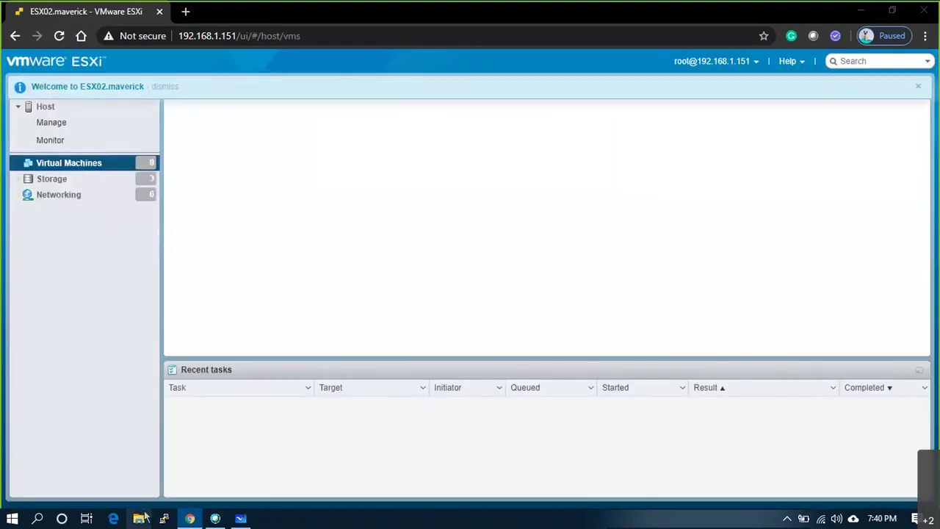
- Open Downloads\Software in File Explorer and select the altarobackupsetup-815410 installer
{"action": "left_click", "coordinate": [140, 518]}
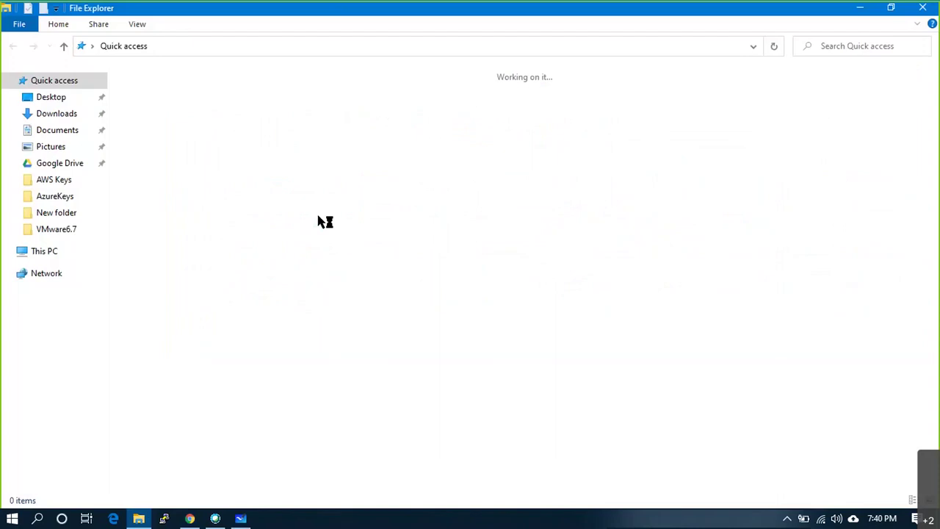
{"action": "left_click", "coordinate": [57, 114]}
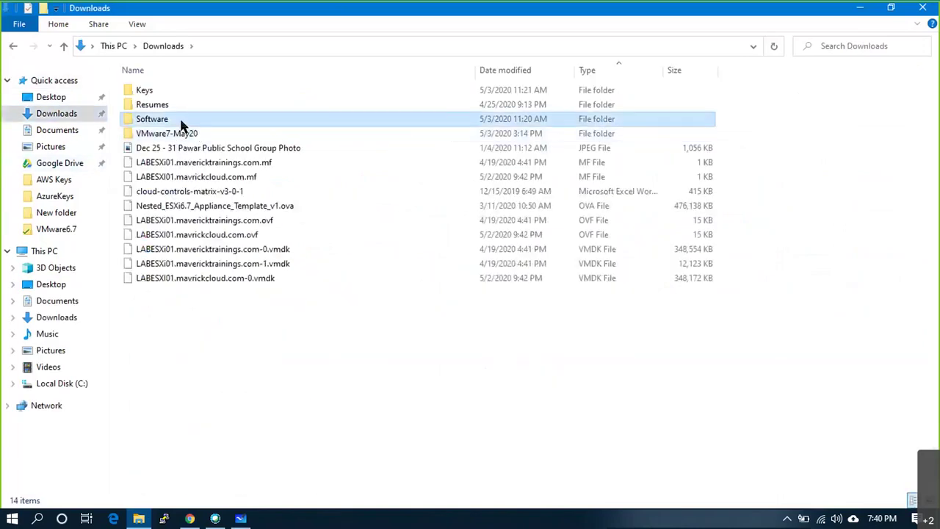
{"action": "double_click", "coordinate": [182, 123]}
{"action": "left_click", "coordinate": [220, 205]}
{"action": "left_click", "coordinate": [242, 220]}
{"action": "left_click", "coordinate": [184, 232]}
{"action": "key", "text": "Up"}
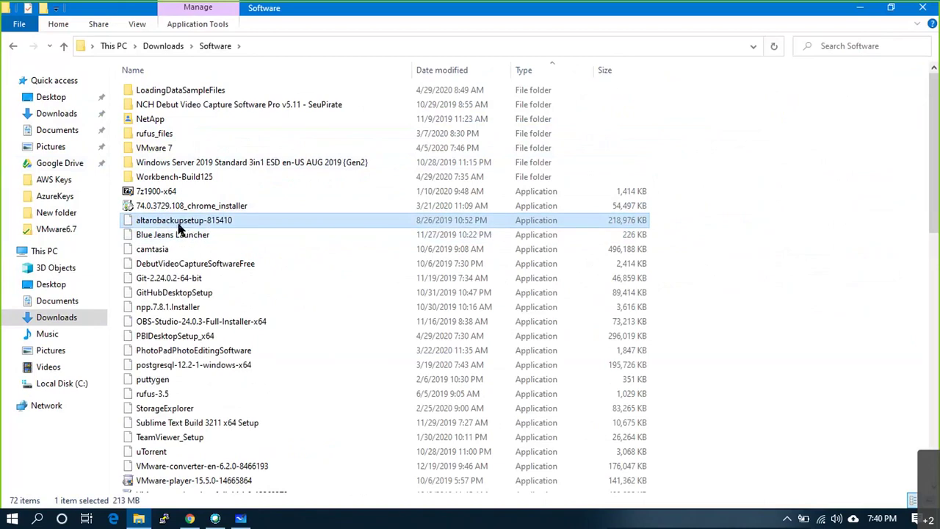
- Start a Run path to the \\192.168. network share, trimming the c$ suffix
{"action": "key", "text": "super+r"}
{"action": "type", "text": "\\\\"}
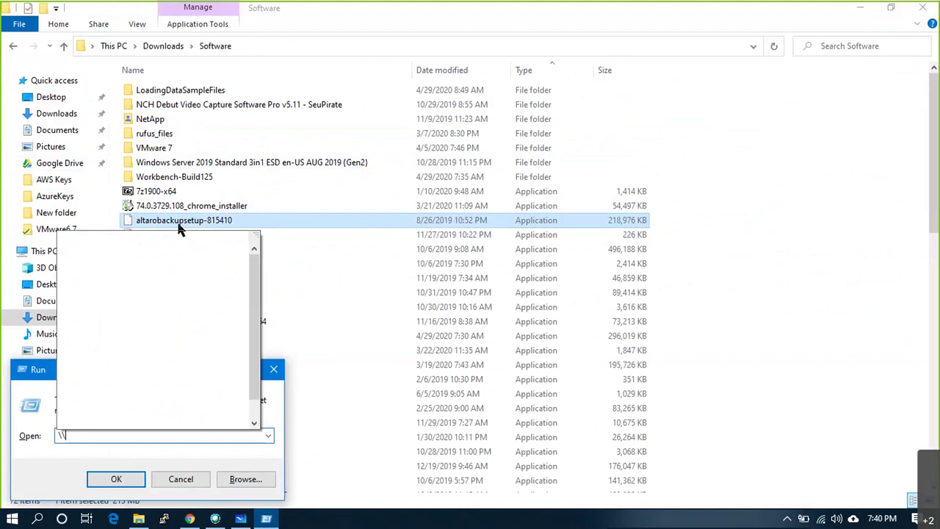
{"action": "type", "text": "192."}
{"action": "key", "text": "Down"}
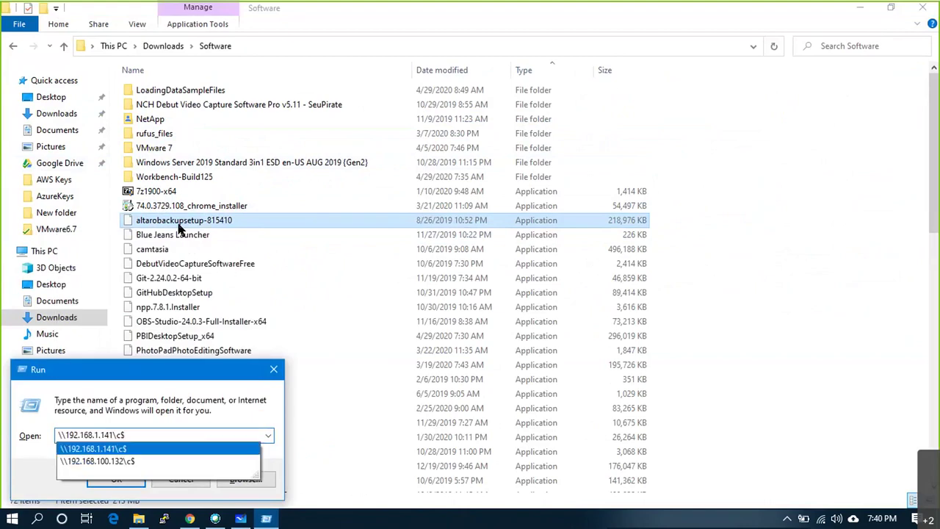
{"action": "key", "text": "BackSpace"}
{"action": "key", "text": "BackSpace"}
{"action": "key", "text": "BackSpace"}
{"action": "key", "text": "BackSpace"}
{"action": "key", "text": "BackSpace"}
{"action": "key", "text": "BackSpace"}
{"action": "key", "text": "BackSpace"}
{"action": "key", "text": "BackSpace"}
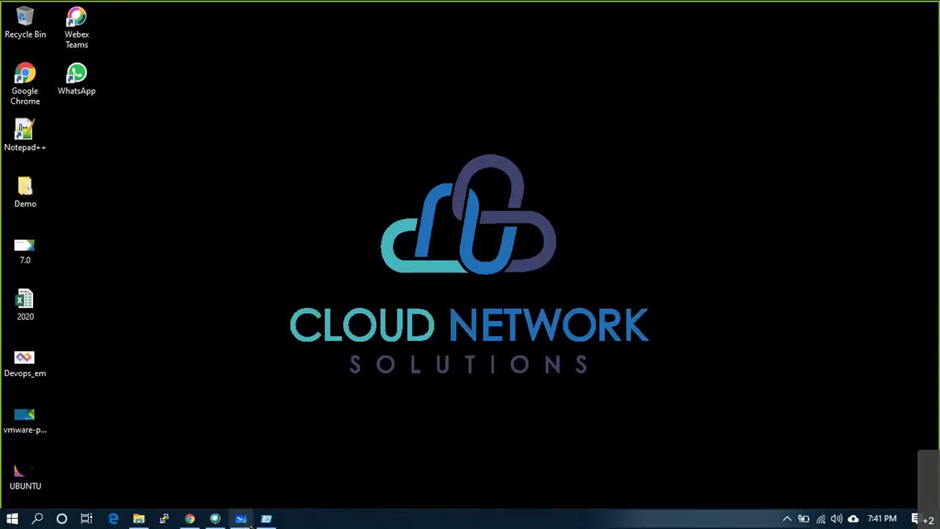
- Launch the EUSPRAD01.MAVERICKCLOUD.COM VM in VMware Remote Console from the ESXi Host Client
{"action": "left_click", "coordinate": [248, 522]}
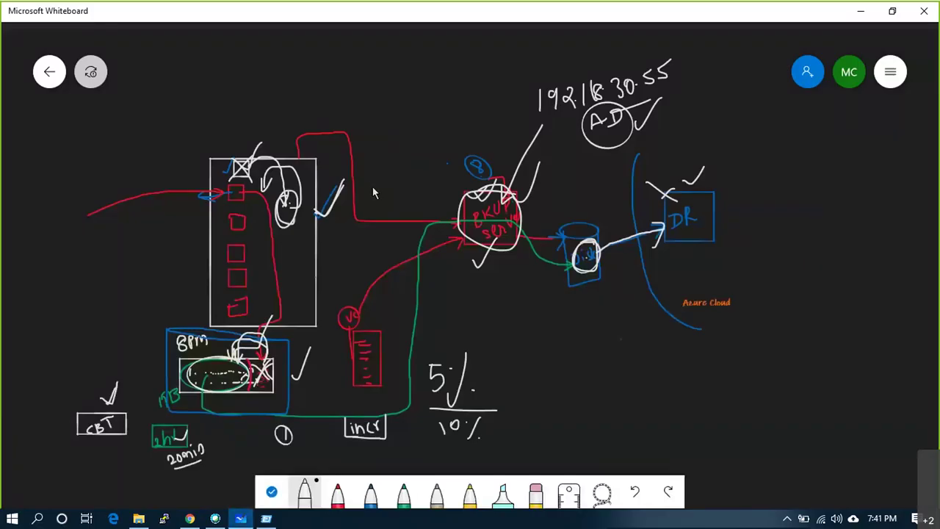
{"action": "left_click", "coordinate": [189, 518]}
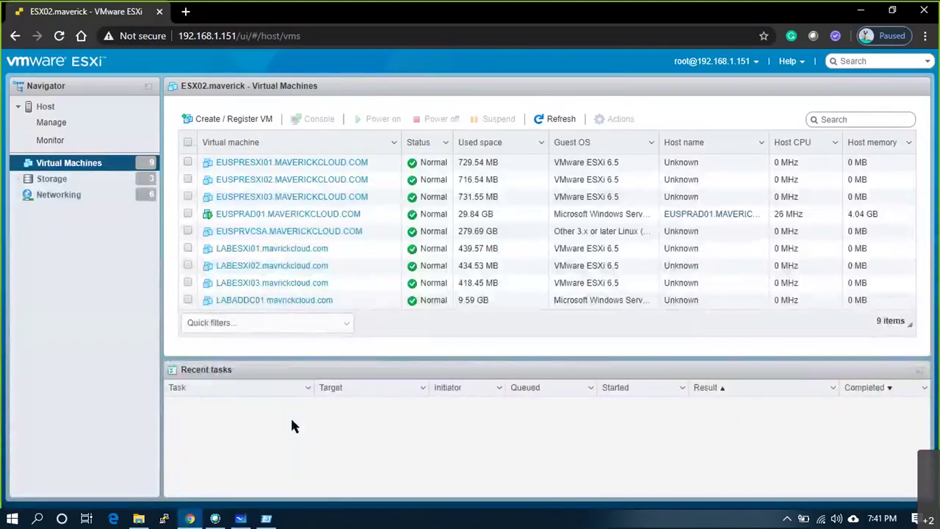
{"action": "left_click", "coordinate": [288, 214]}
{"action": "left_click", "coordinate": [208, 114]}
{"action": "left_click", "coordinate": [233, 189]}
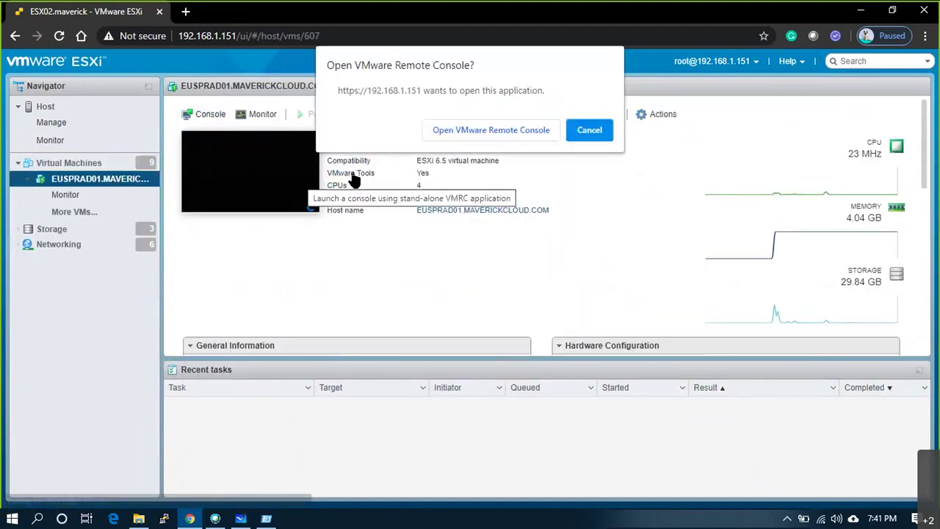
{"action": "left_click", "coordinate": [445, 134]}
- Open a new File Explorer window and bring up the Run prompt
{"action": "key", "text": "super+r"}
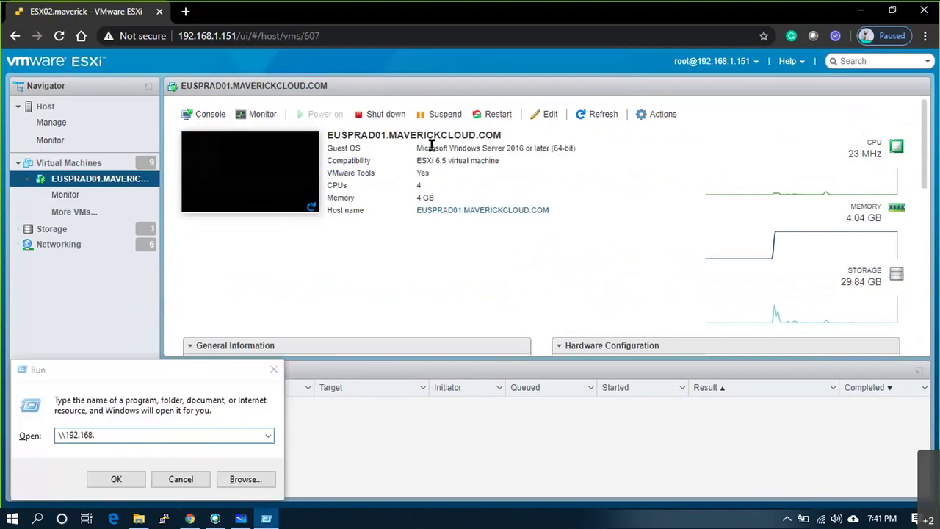
{"action": "key", "text": "super+e"}
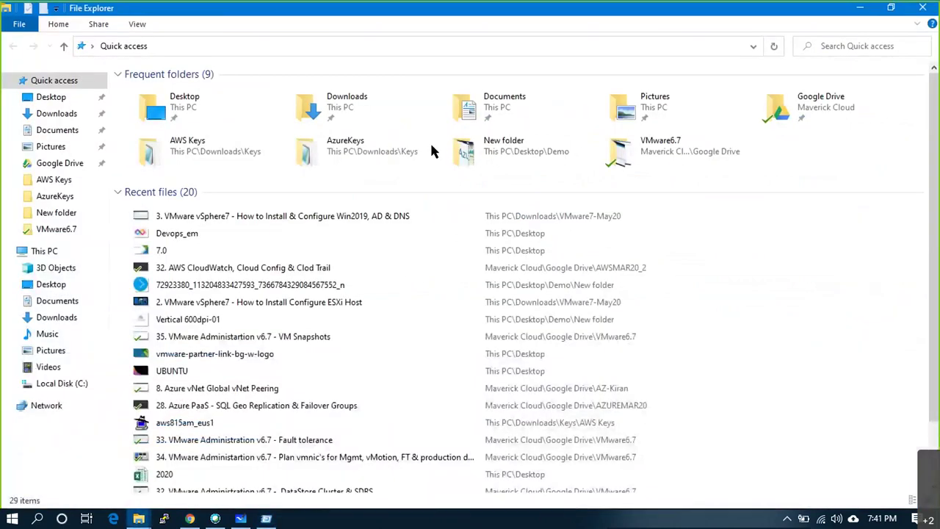
{"action": "key", "text": "super+r"}
- Run ipconfig in a new Command Prompt to list the adapter details
{"action": "type", "text": "cmd"}
{"action": "key", "text": "Return"}
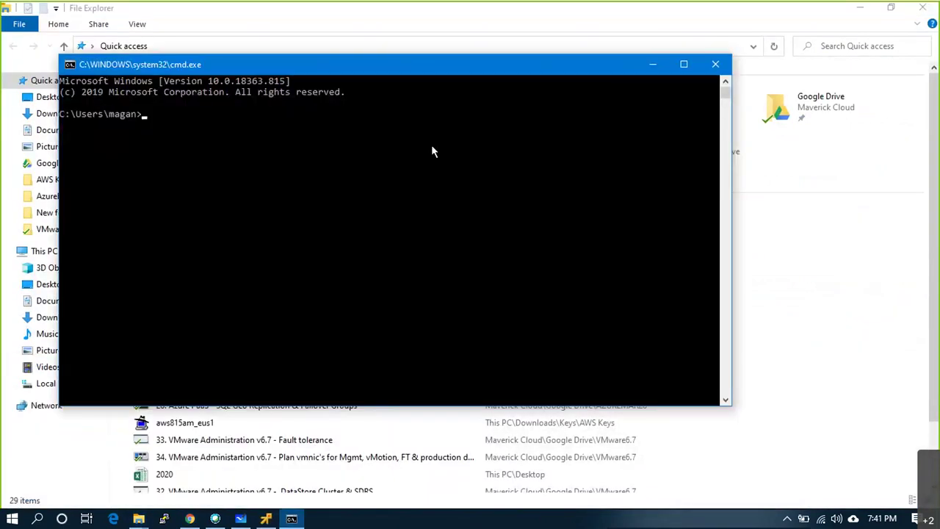
{"action": "type", "text": "ipconfig"}
{"action": "key", "text": "Return"}
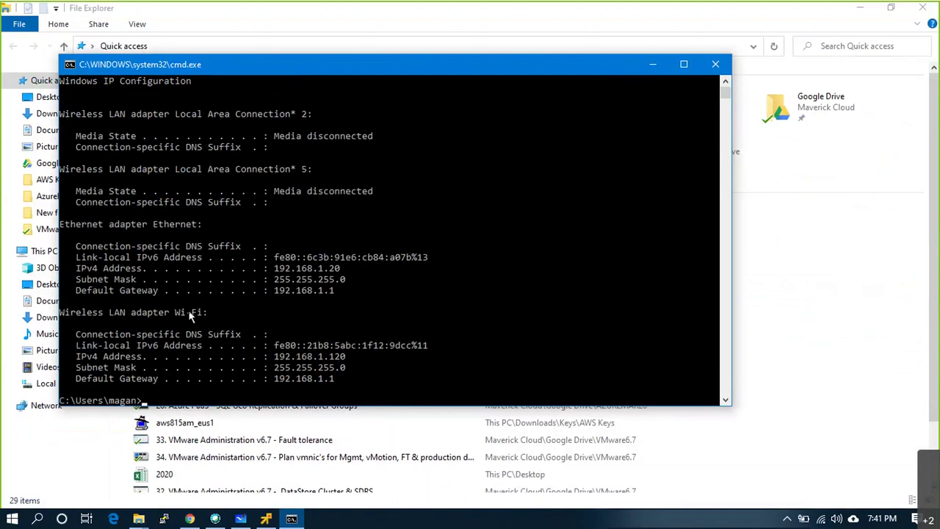
- Highlight the Ethernet IPv4 address 192.168.1.20 in the output, then switch to the remote console
{"action": "left_click_drag", "start_coordinate": [175, 312], "coordinate": [213, 312]}
{"action": "left_click_drag", "start_coordinate": [335, 344], "coordinate": [342, 382]}
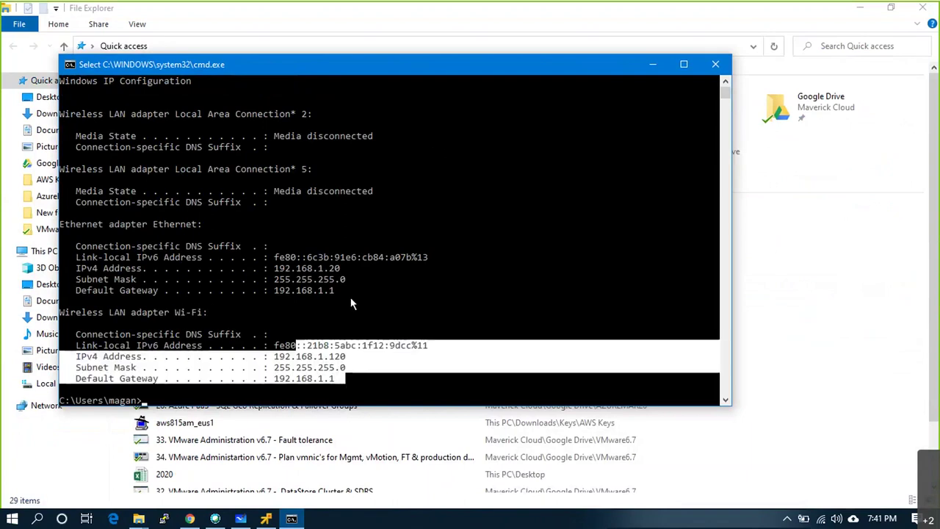
{"action": "left_click_drag", "start_coordinate": [366, 286], "coordinate": [77, 247]}
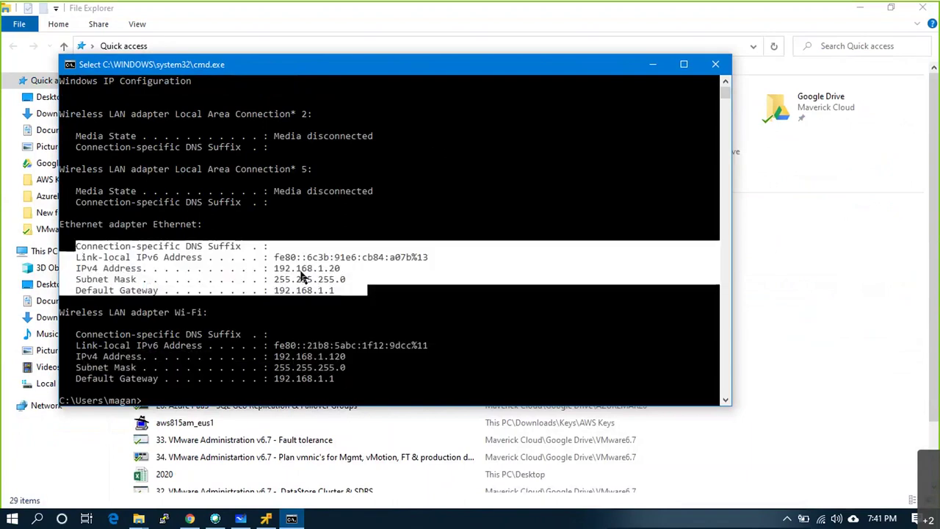
{"action": "left_click_drag", "start_coordinate": [274, 268], "coordinate": [342, 269]}
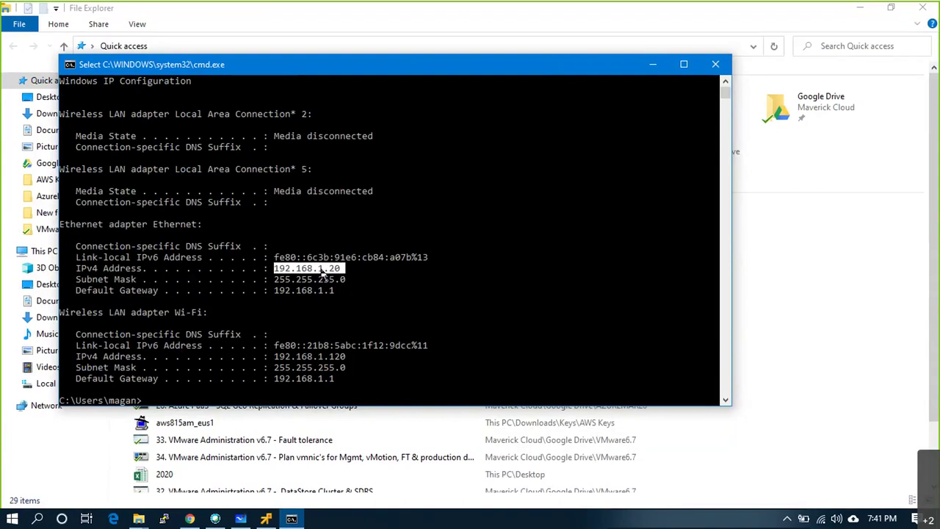
{"action": "left_click", "coordinate": [266, 519]}
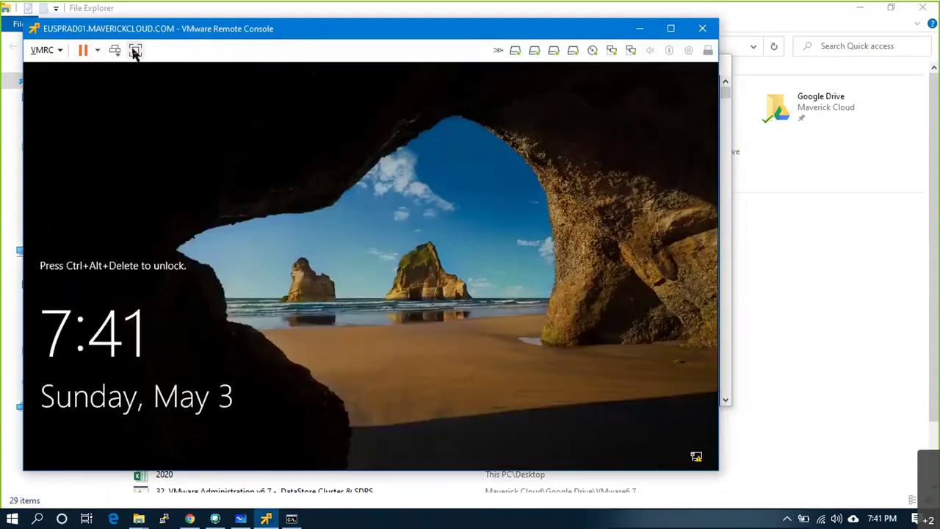
- Sign in to EUSPRAD01 in full-screen remote console using Ctrl+Alt+Del and the password
{"action": "left_click", "coordinate": [135, 50]}
{"action": "key", "text": "ctrl+alt+Insert"}
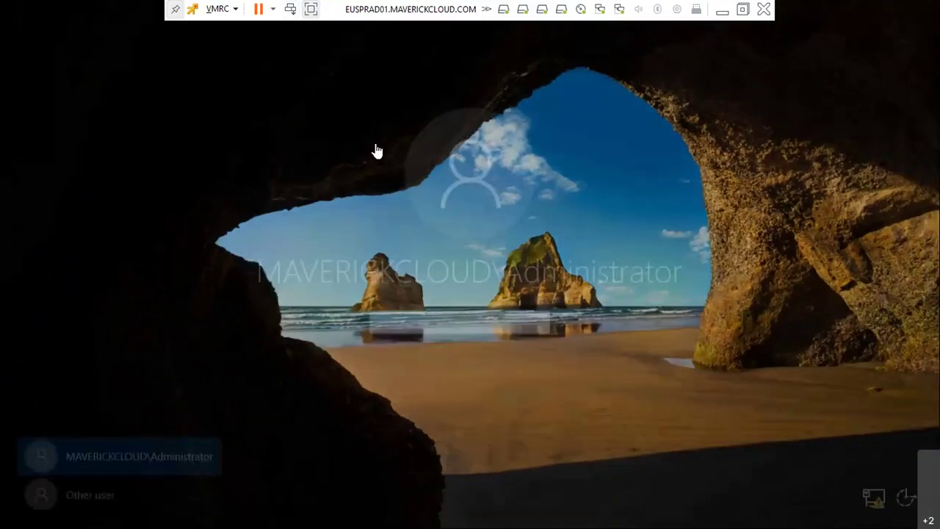
{"action": "type", "text": "•••••"}
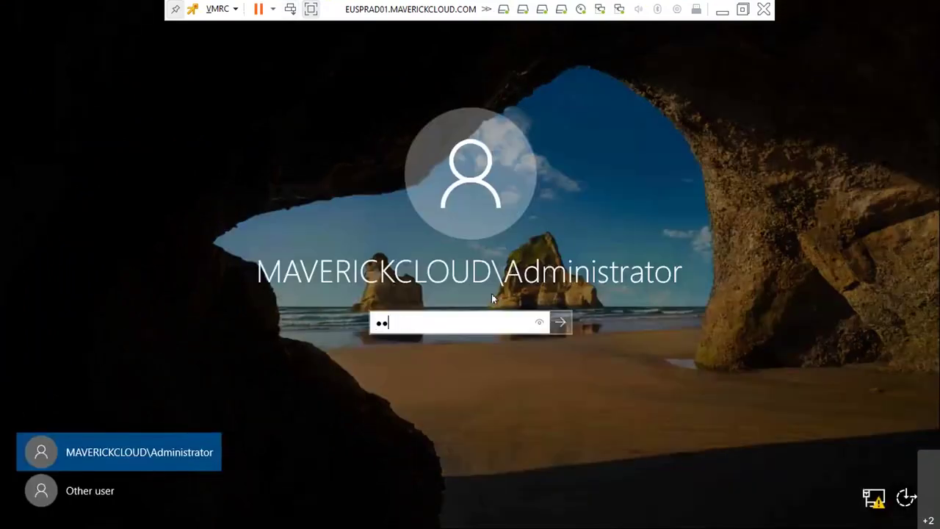
{"action": "type", "text": "••••"}
{"action": "key", "text": "Return"}
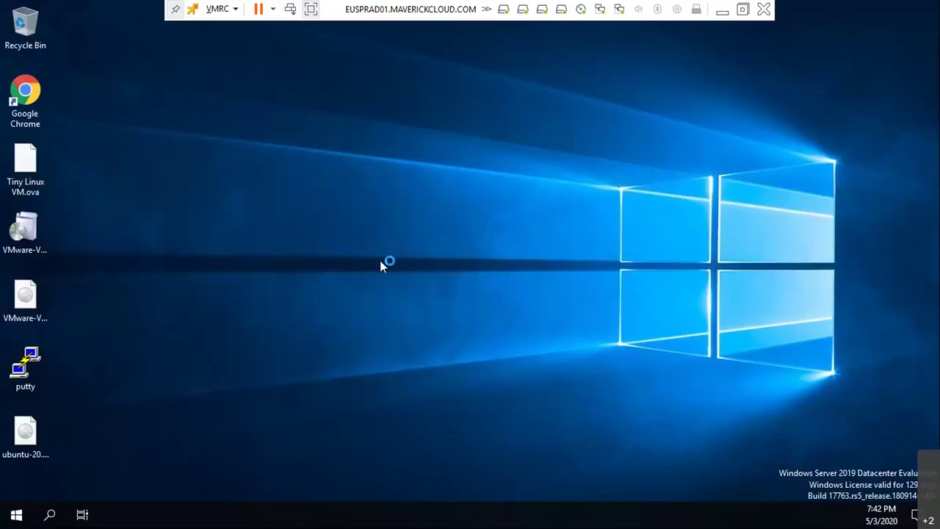
- Try opening \\192.168.1.20\c$ from the Run box and close Server Manager
{"action": "key", "text": "super+r"}
{"action": "type", "text": "\\\\"}
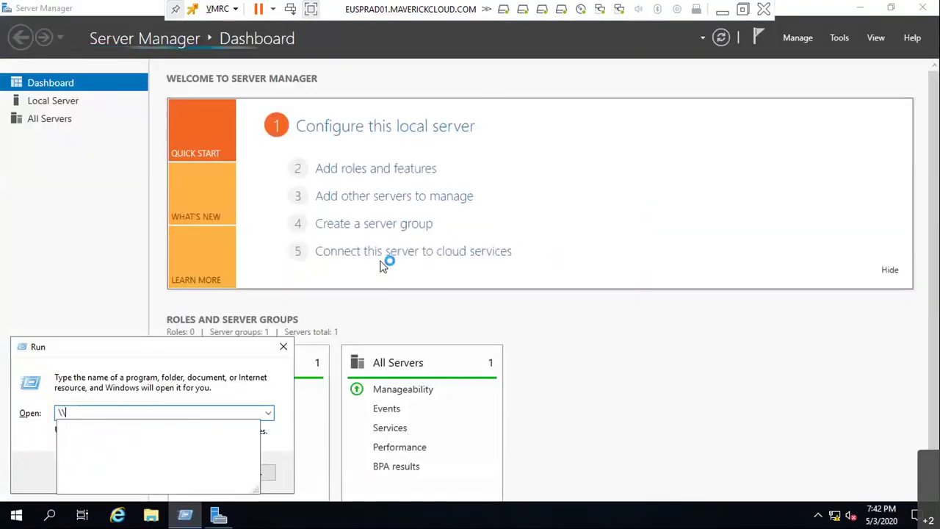
{"action": "type", "text": "192.16"}
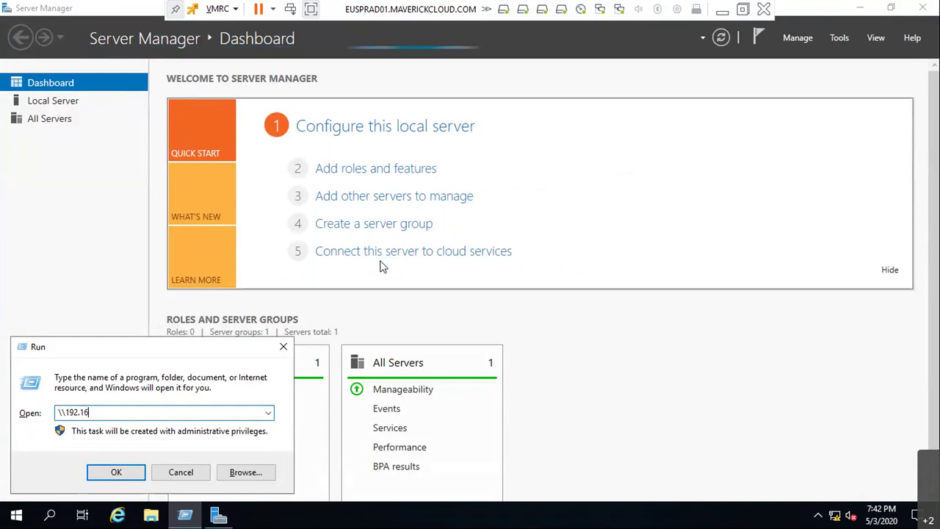
{"action": "type", "text": "8.1.20\\c"}
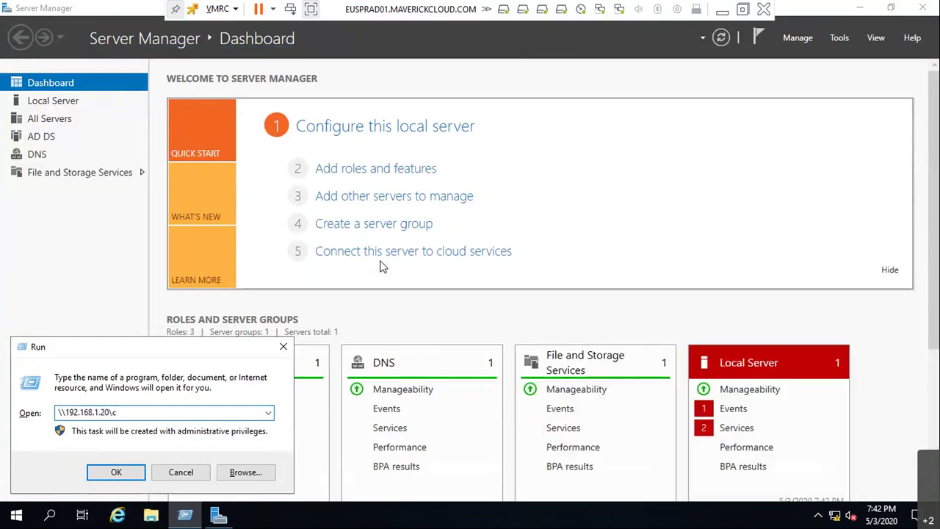
{"action": "key", "text": "Return"}
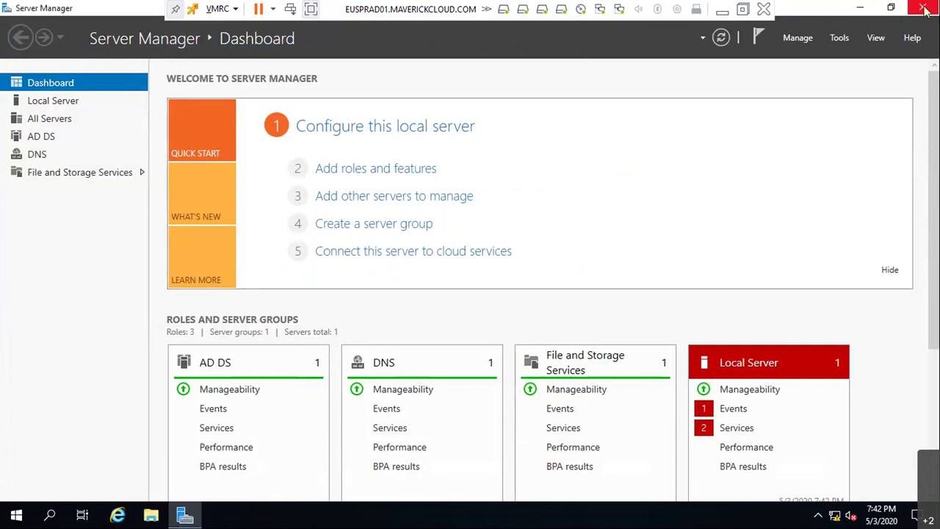
{"action": "left_click", "coordinate": [924, 8]}
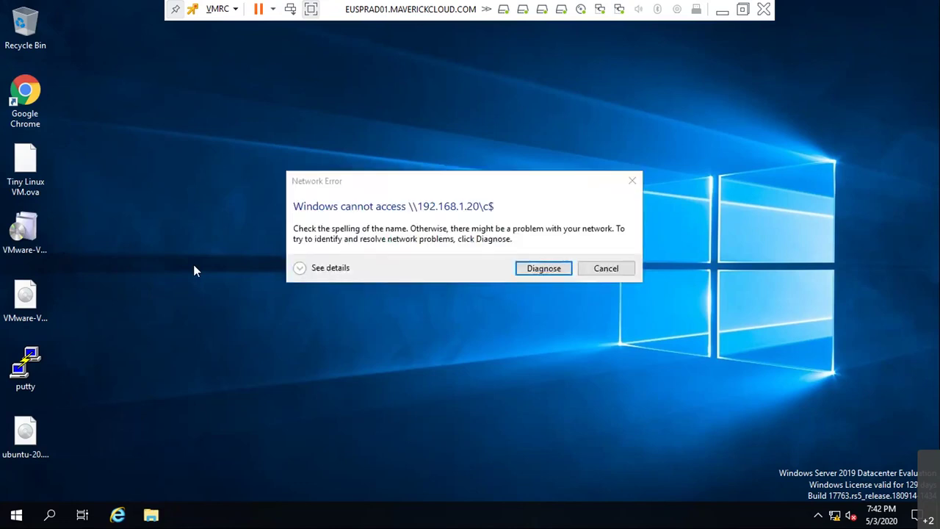
- Dismiss the network error and ping 192.168.1.20 from a server command prompt, getting no reply
{"action": "left_click", "coordinate": [594, 269]}
{"action": "key", "text": "Escape"}
{"action": "key", "text": "super+r"}
{"action": "type", "text": "cmd"}
{"action": "key", "text": "Return"}
{"action": "type", "text": "p"}
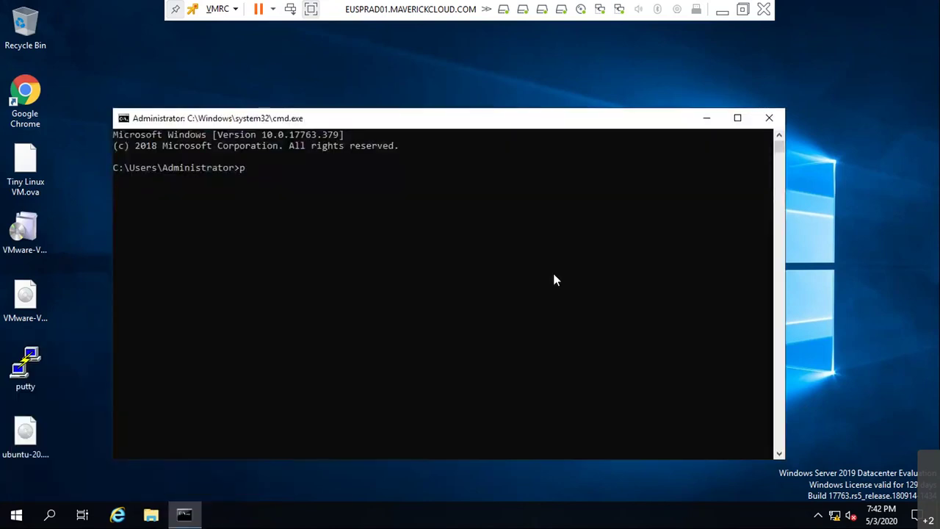
{"action": "type", "text": "ing 192.168.1.20"}
{"action": "key", "text": "Return"}
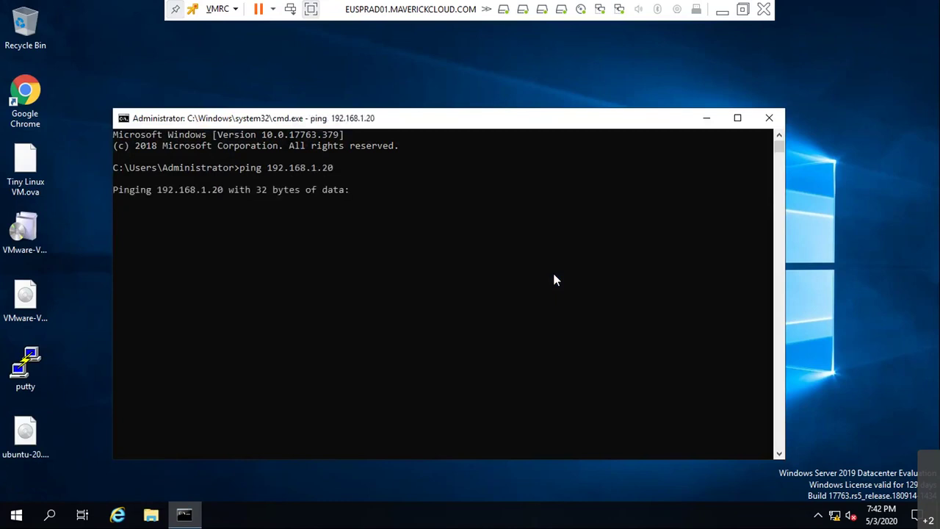
{"action": "key", "text": "ctrl+c"}
- Ping 192.168.1.120 as well, stopping it when no replies come
{"action": "key", "text": "Up"}
{"action": "key", "text": "BackSpace"}
{"action": "key", "text": "BackSpace"}
{"action": "type", "text": "120"}
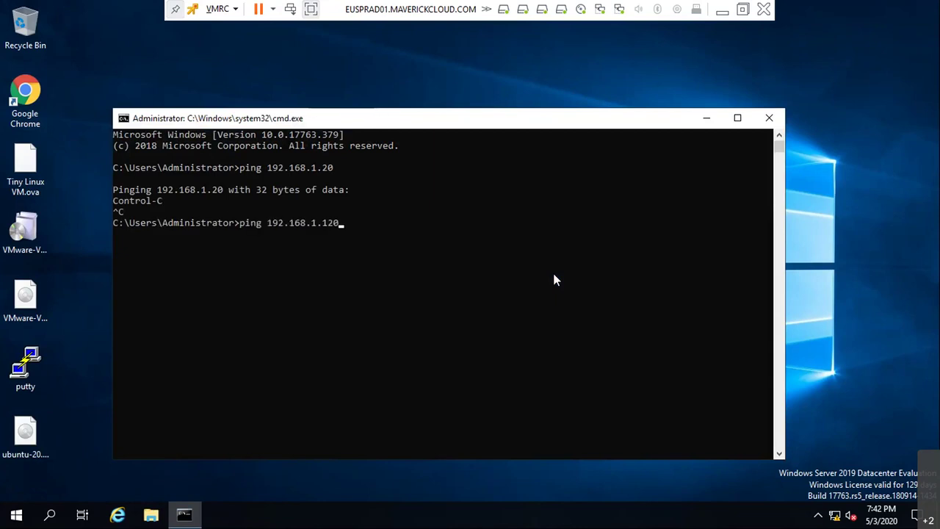
{"action": "key", "text": "Return"}
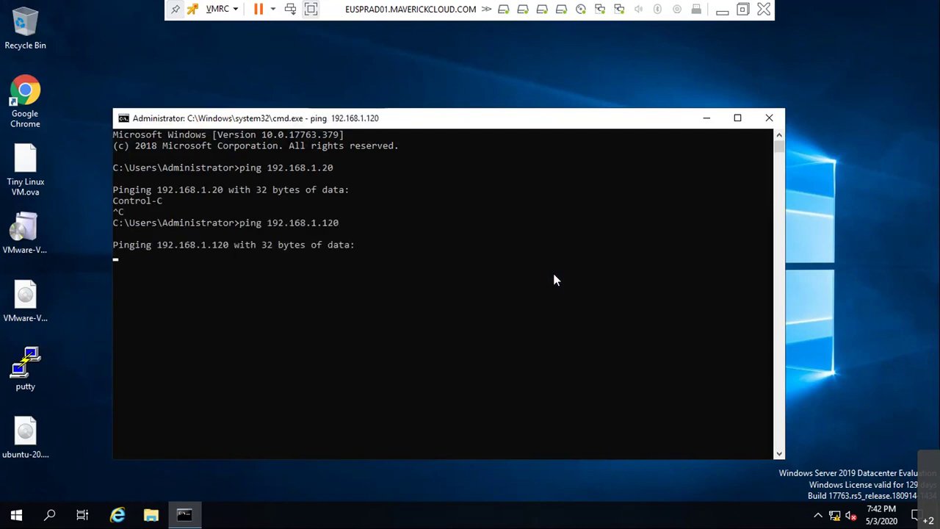
{"action": "key", "text": "ctrl+c"}
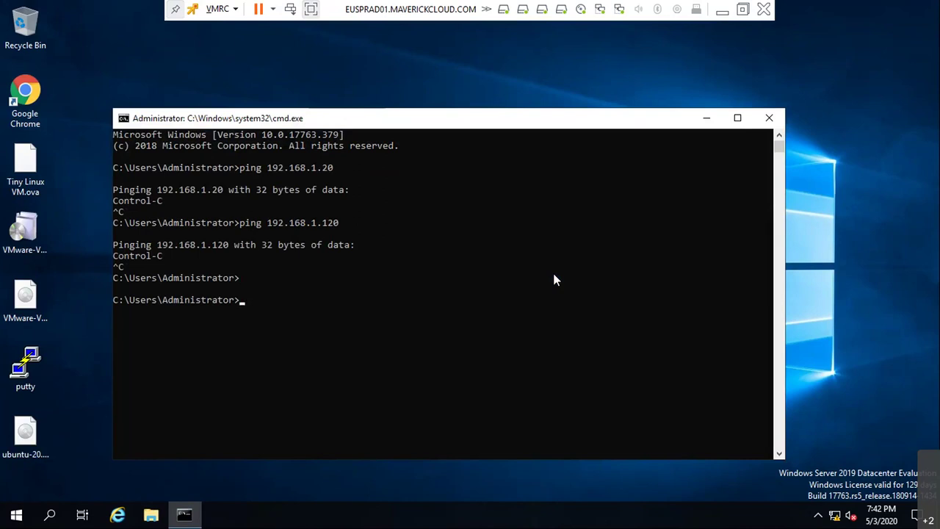
- Minimize the remote console, host command prompt and File Explorer, and close the network connections panel
{"action": "left_click", "coordinate": [722, 10]}
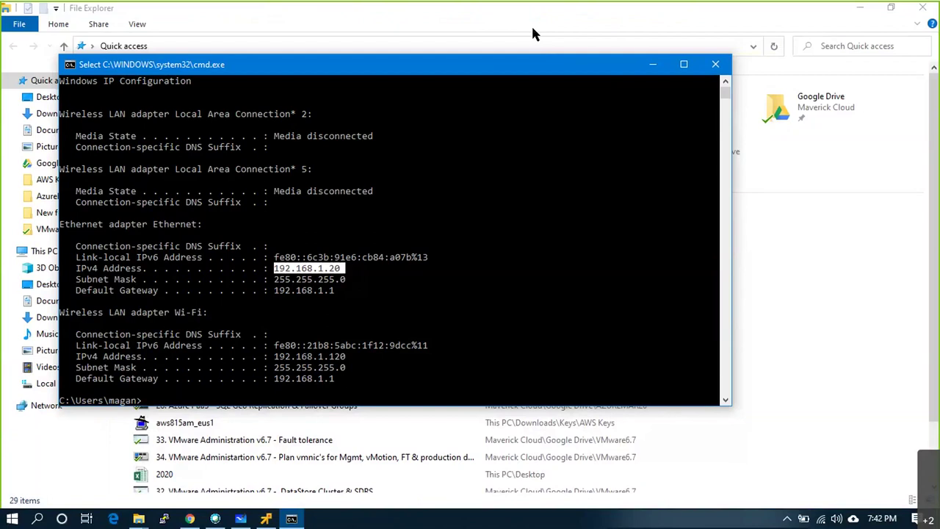
{"action": "left_click", "coordinate": [652, 64]}
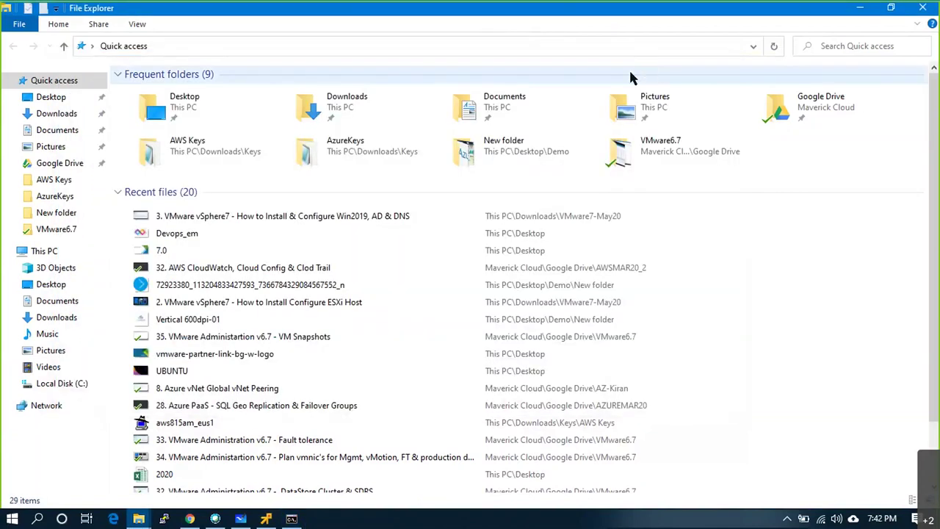
{"action": "left_click", "coordinate": [860, 9]}
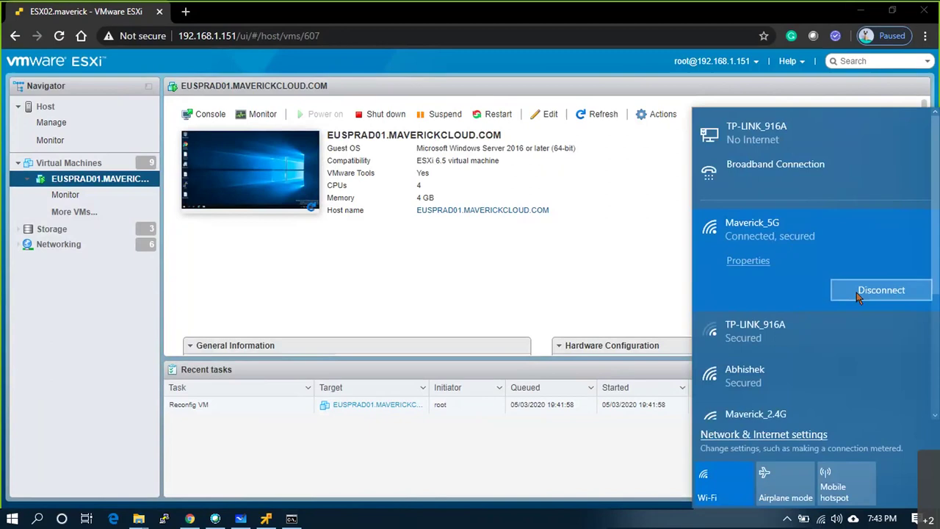
{"action": "left_click", "coordinate": [544, 26]}
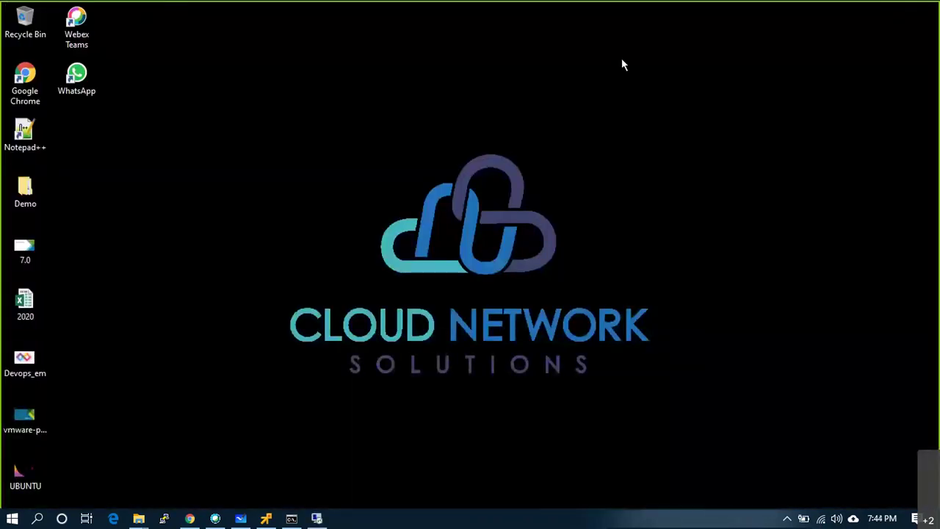
- Return to the remote console and attempt to sign in, acknowledging the incorrect password message
{"action": "left_click", "coordinate": [266, 519]}
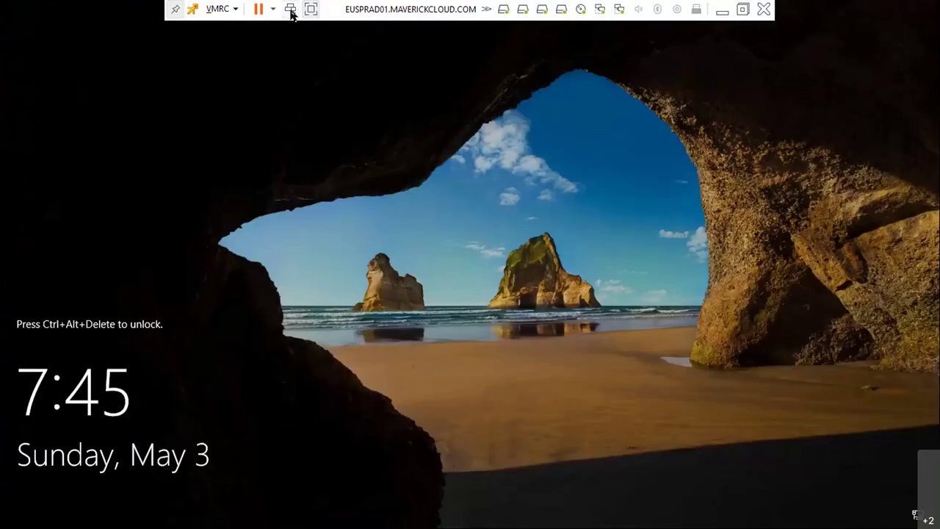
{"action": "left_click", "coordinate": [290, 10]}
{"action": "type", "text": "•••"}
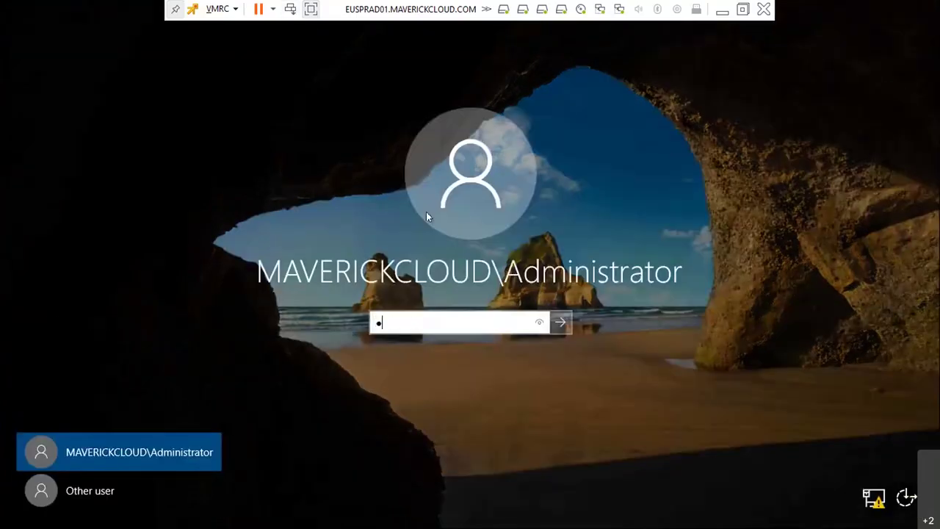
{"action": "type", "text": "•••••••"}
{"action": "key", "text": "Return"}
{"action": "key", "text": "Return"}
{"action": "type", "text": "••••••••••"}
{"action": "key", "text": "Return"}
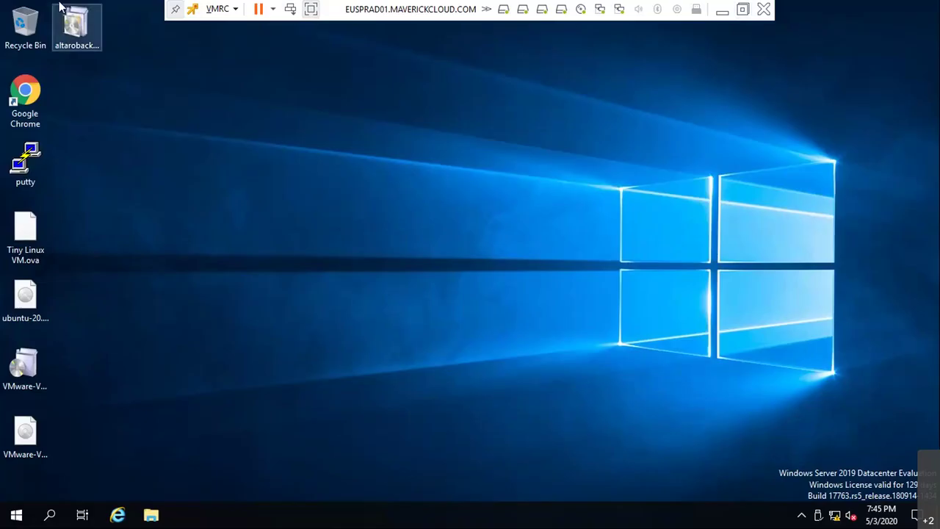
- Delete the lower group of installer files from the server desktop and launch the Altaro backup installer
{"action": "left_click", "coordinate": [82, 57]}
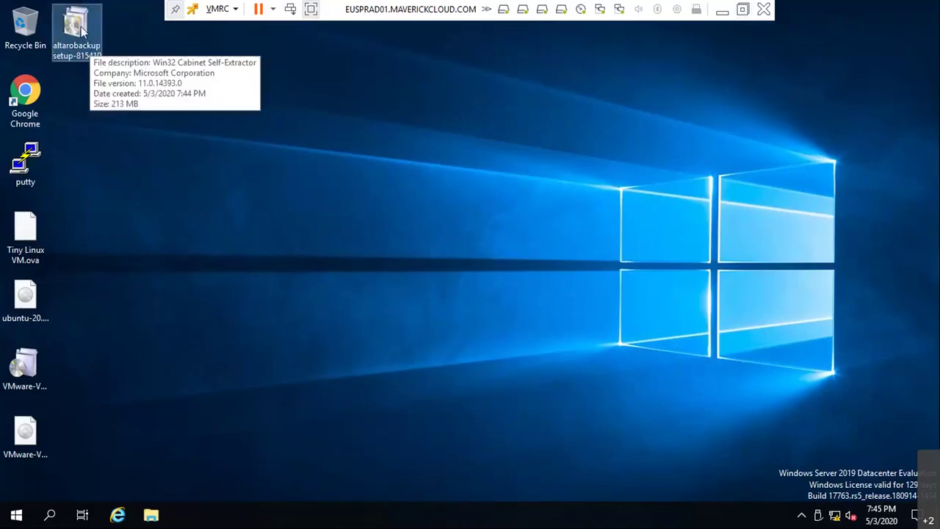
{"action": "left_click", "coordinate": [85, 441]}
{"action": "left_click", "coordinate": [45, 438]}
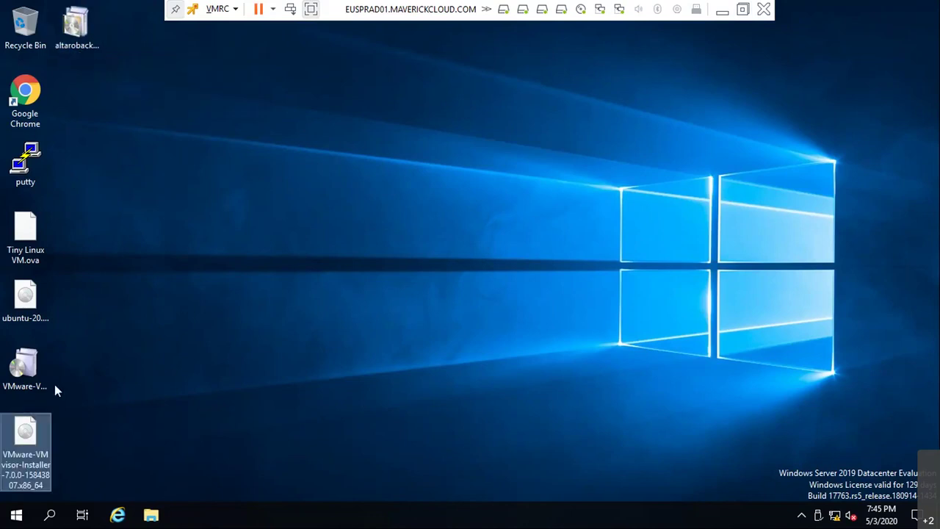
{"action": "left_click", "coordinate": [48, 368]}
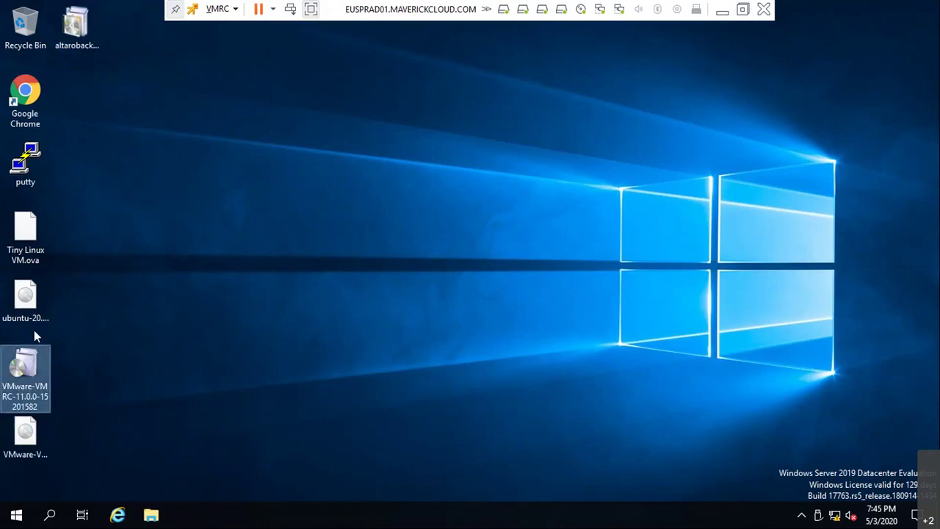
{"action": "left_click", "coordinate": [33, 315]}
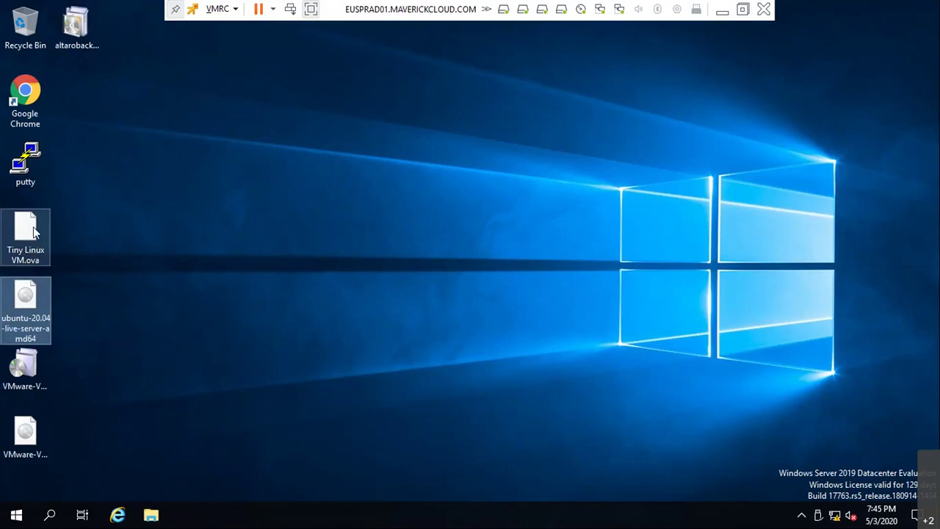
{"action": "left_click", "coordinate": [28, 236]}
{"action": "left_click_drag", "start_coordinate": [95, 202], "coordinate": [10, 147]}
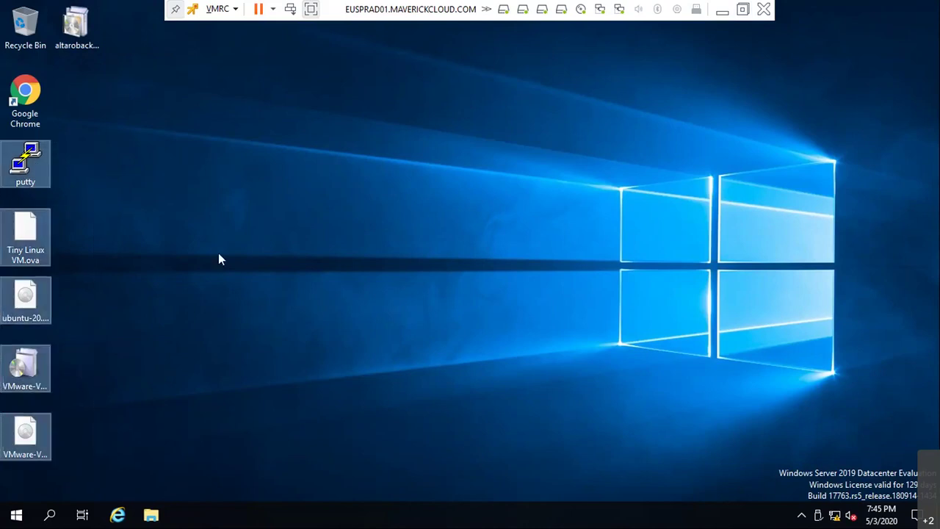
{"action": "key", "text": "Delete"}
{"action": "double_click", "coordinate": [66, 43]}
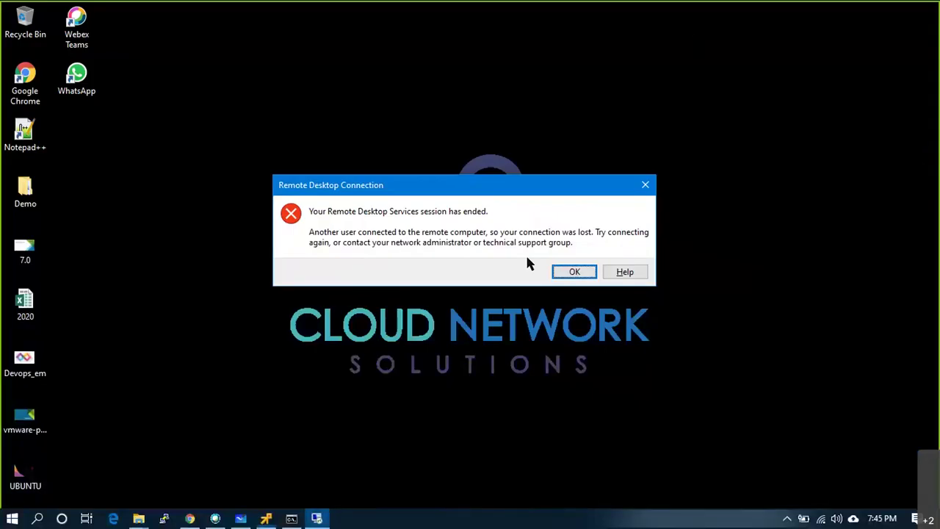
- Dismiss the session-ended notice and close the Remote Desktop reconnect dialog
{"action": "left_click", "coordinate": [560, 278]}
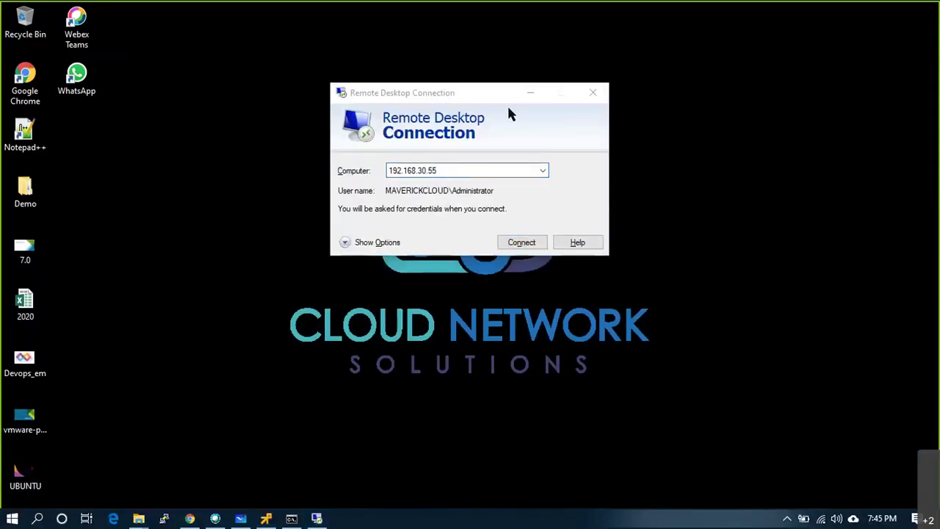
{"action": "left_click", "coordinate": [594, 92]}
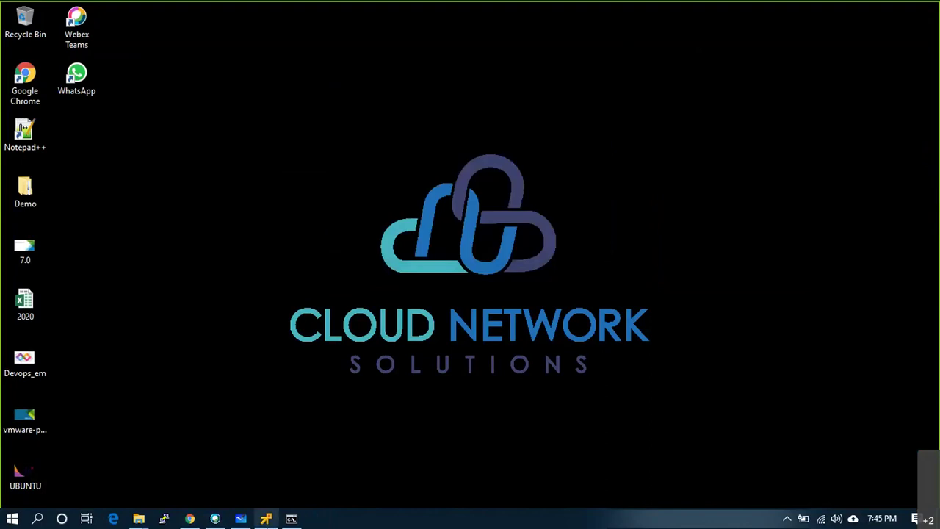
{"action": "left_click", "coordinate": [190, 518]}
- From the host's actions in ESXi, choose Create/Register VM and deploy from an OVF or OVA file
{"action": "left_click", "coordinate": [69, 163]}
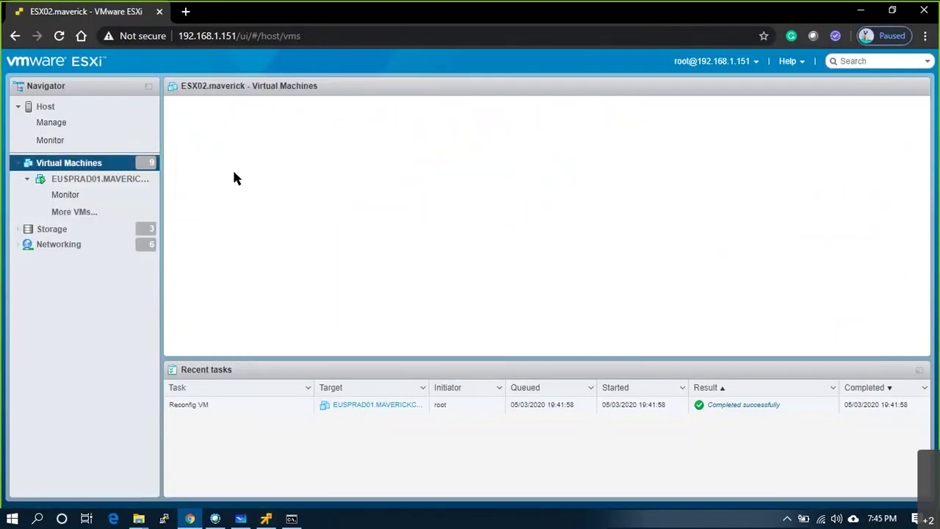
{"action": "left_click", "coordinate": [62, 109]}
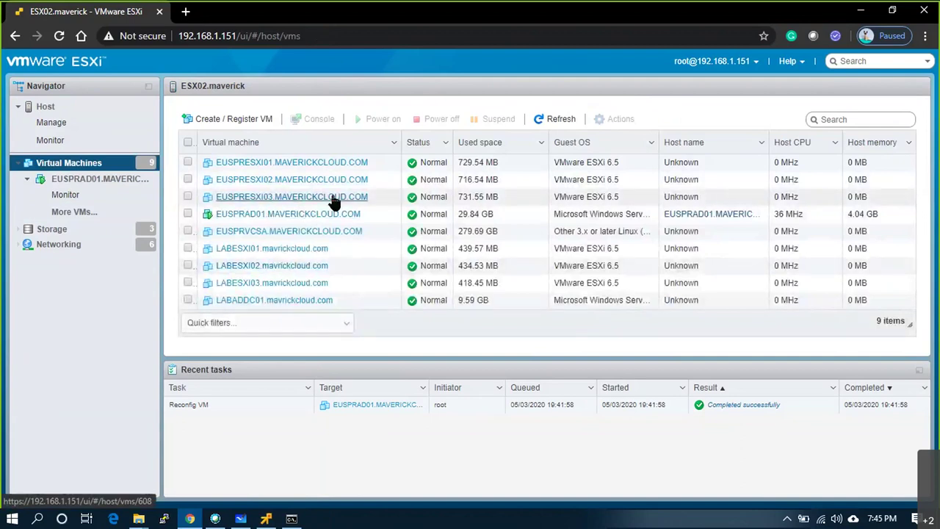
{"action": "left_click", "coordinate": [71, 110]}
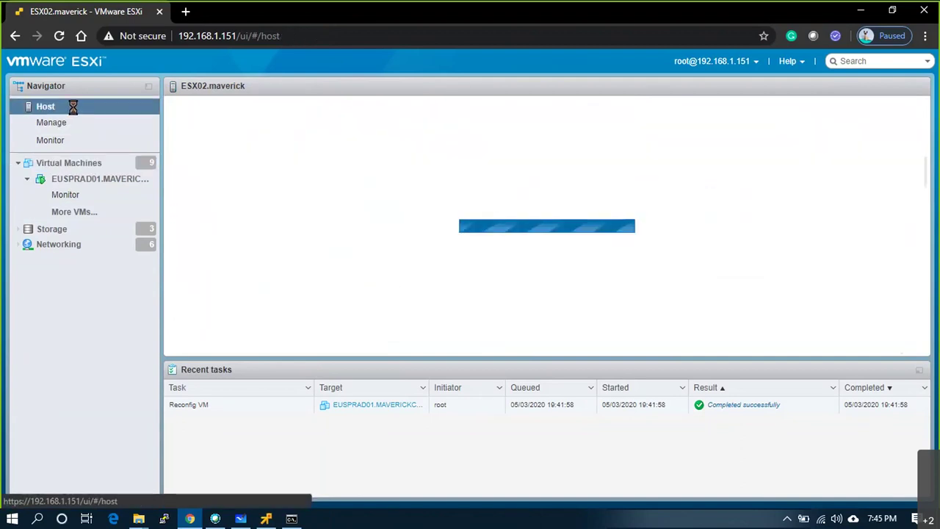
{"action": "right_click", "coordinate": [71, 110]}
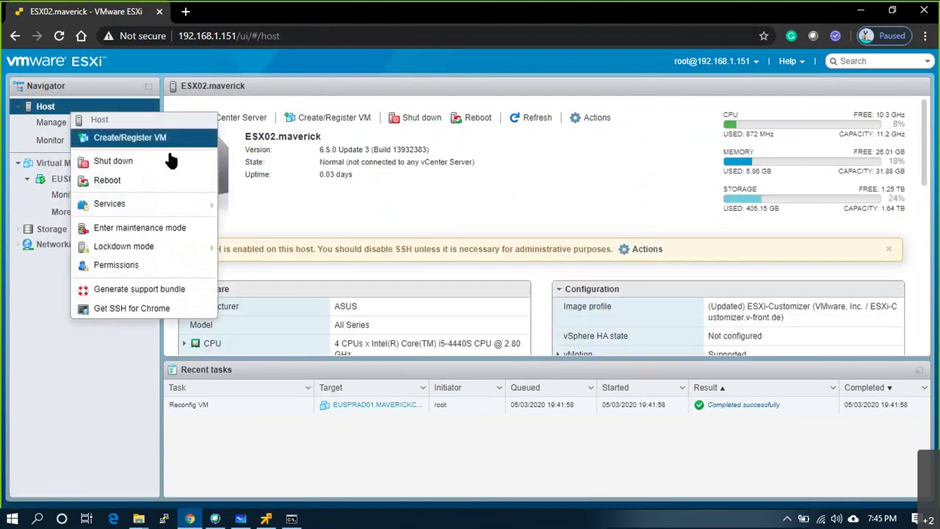
{"action": "left_click", "coordinate": [147, 138]}
{"action": "left_click", "coordinate": [357, 207]}
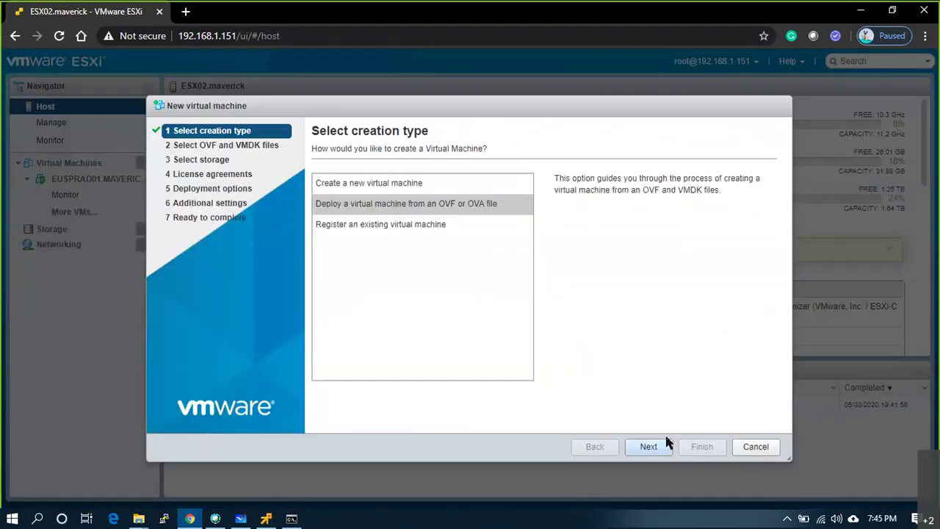
- Name the new virtual machine backuptestclient
{"action": "left_click", "coordinate": [648, 446]}
{"action": "left_click", "coordinate": [398, 194]}
{"action": "type", "text": "backupcli"}
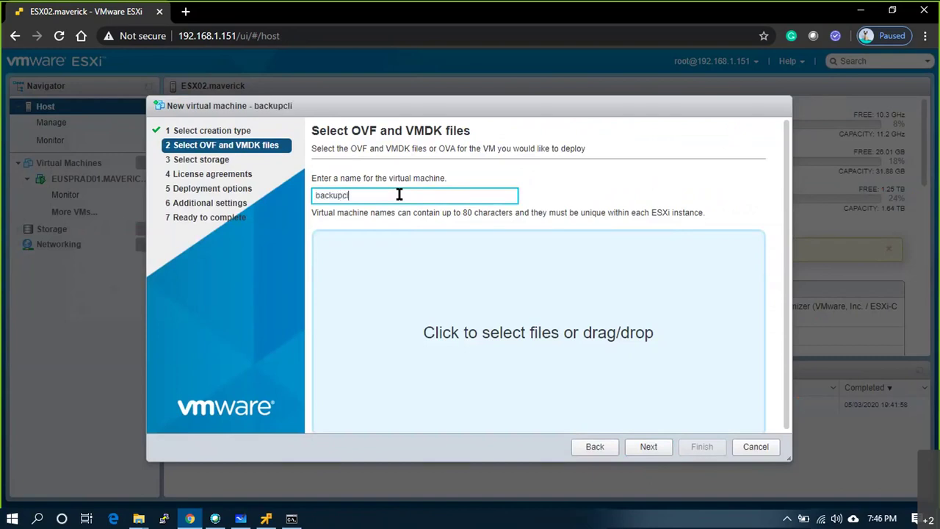
{"action": "key", "text": "BackSpace"}
{"action": "type", "text": "ptestclient"}
- Choose Tiny Linux VM.ova from Downloads\Software as the template file
{"action": "left_click", "coordinate": [472, 339]}
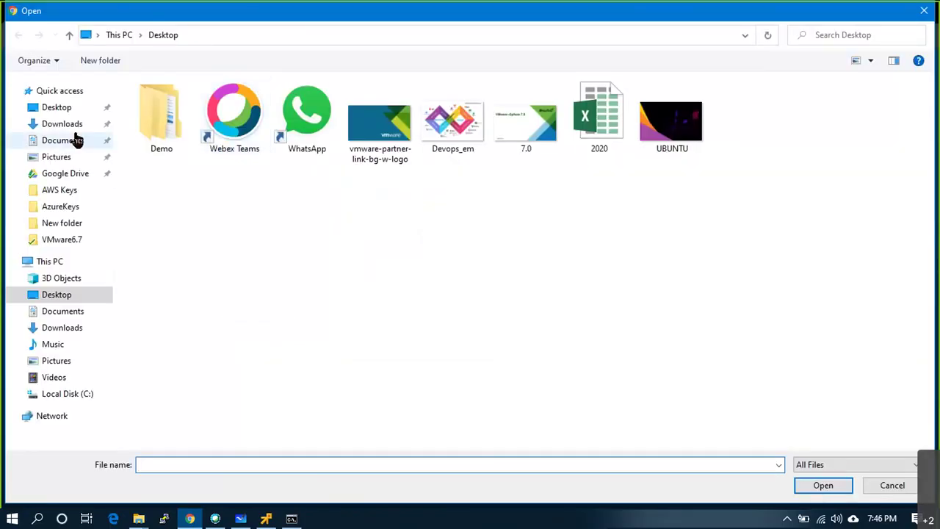
{"action": "left_click", "coordinate": [73, 140]}
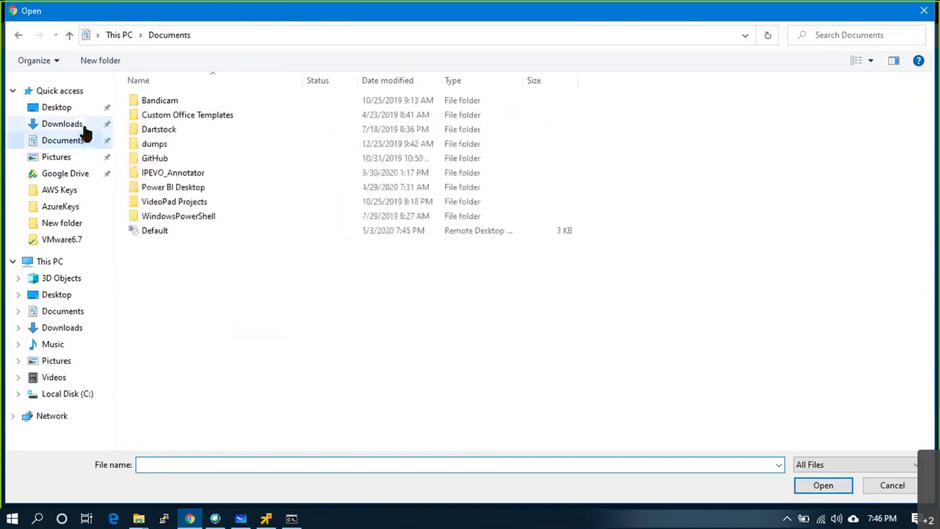
{"action": "left_click", "coordinate": [92, 124]}
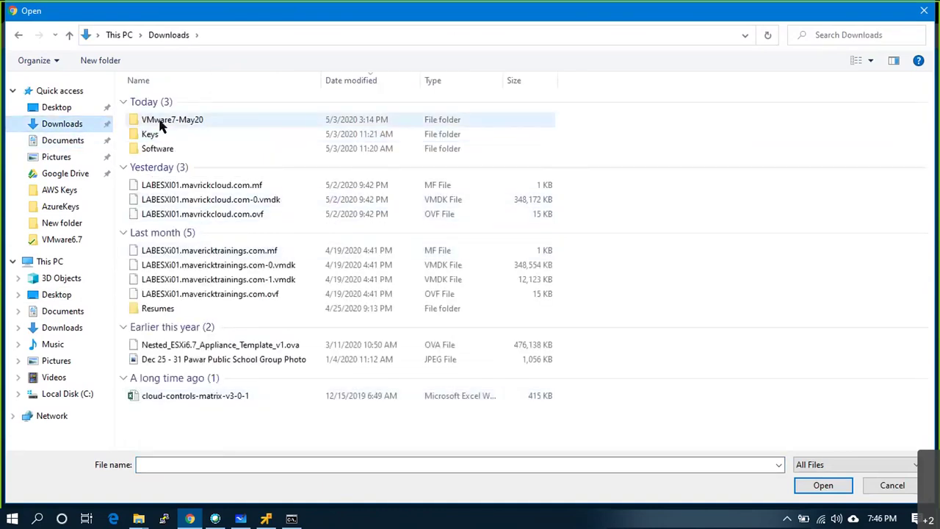
{"action": "left_click", "coordinate": [164, 153]}
{"action": "double_click", "coordinate": [164, 153]}
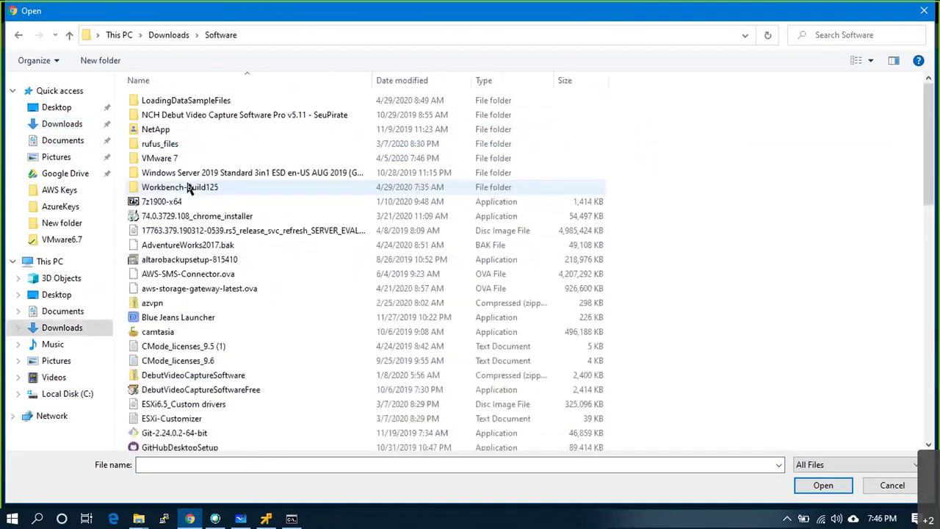
{"action": "scroll", "coordinate": [220, 220], "scroll_direction": "down", "scroll_amount": 10}
{"action": "left_click", "coordinate": [176, 96]}
{"action": "double_click", "coordinate": [196, 114]}
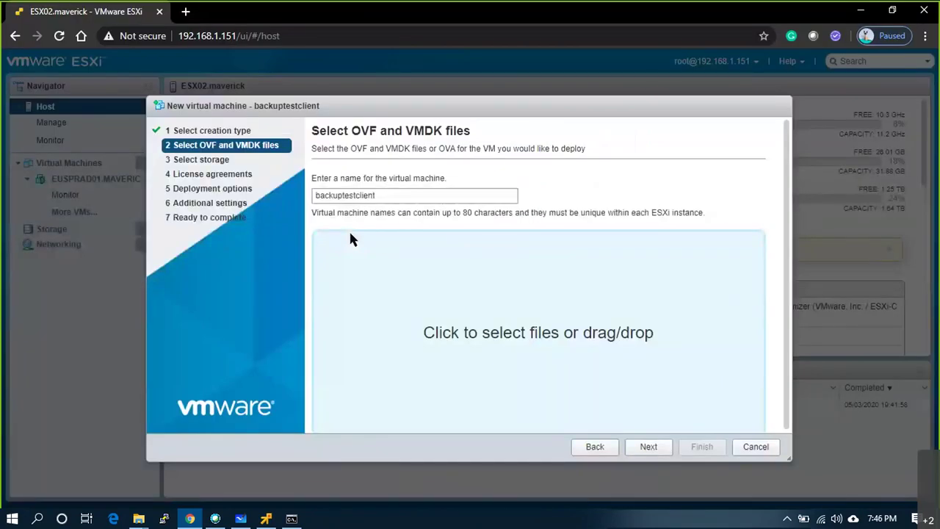
- Store the VM thin-provisioned on the SSD datastore, map its network to VLAN20, and finish
{"action": "left_click", "coordinate": [663, 449]}
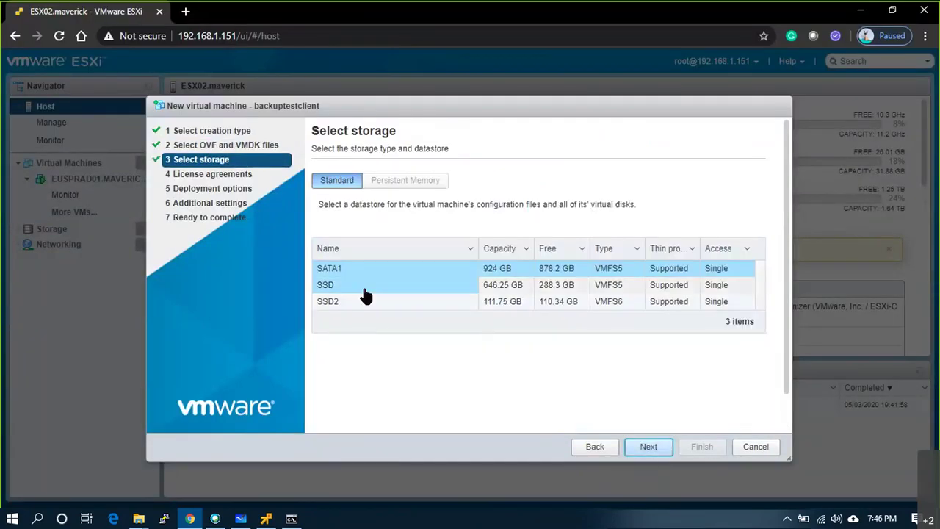
{"action": "left_click", "coordinate": [367, 286]}
{"action": "left_click", "coordinate": [631, 445]}
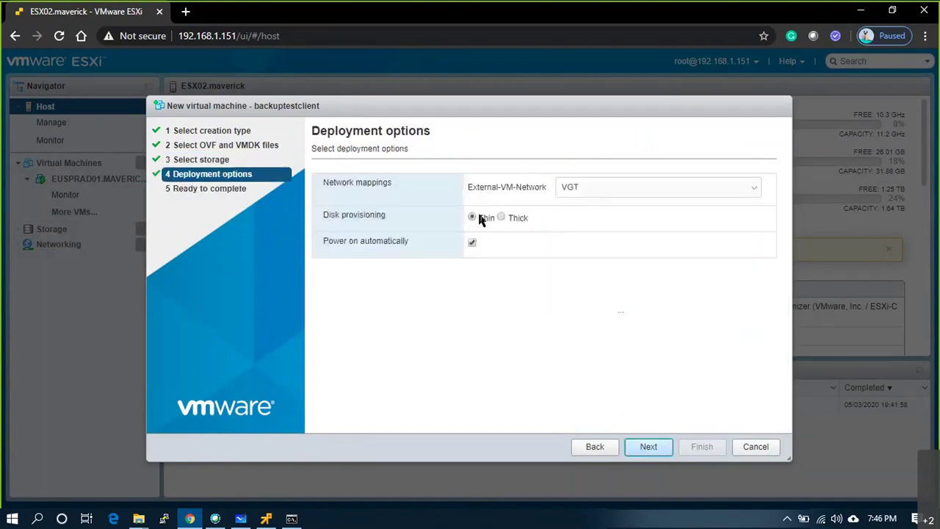
{"action": "left_click", "coordinate": [577, 189]}
{"action": "left_click", "coordinate": [528, 230]}
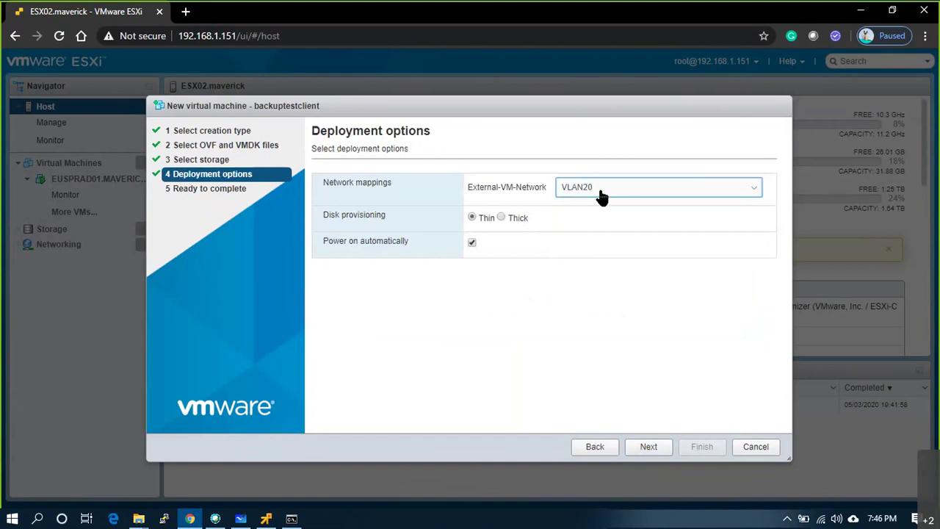
{"action": "left_click", "coordinate": [649, 450]}
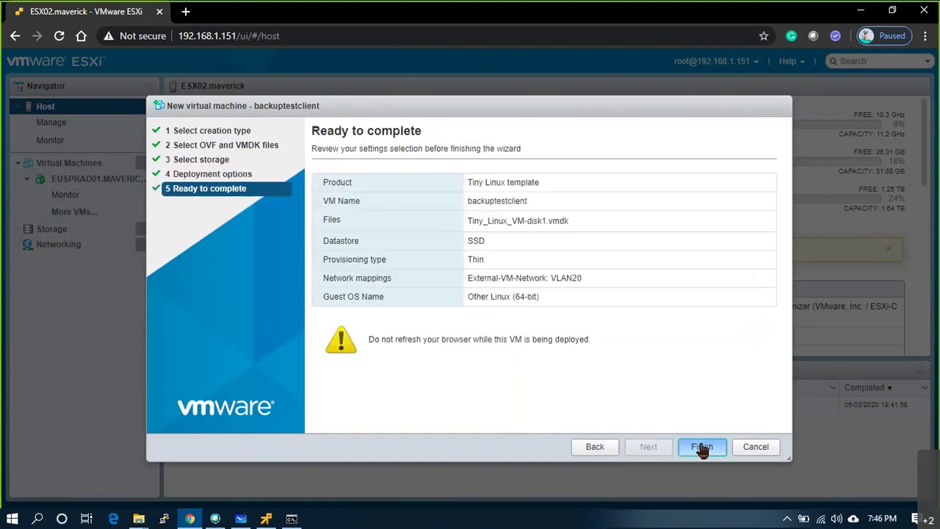
{"action": "left_click", "coordinate": [701, 446]}
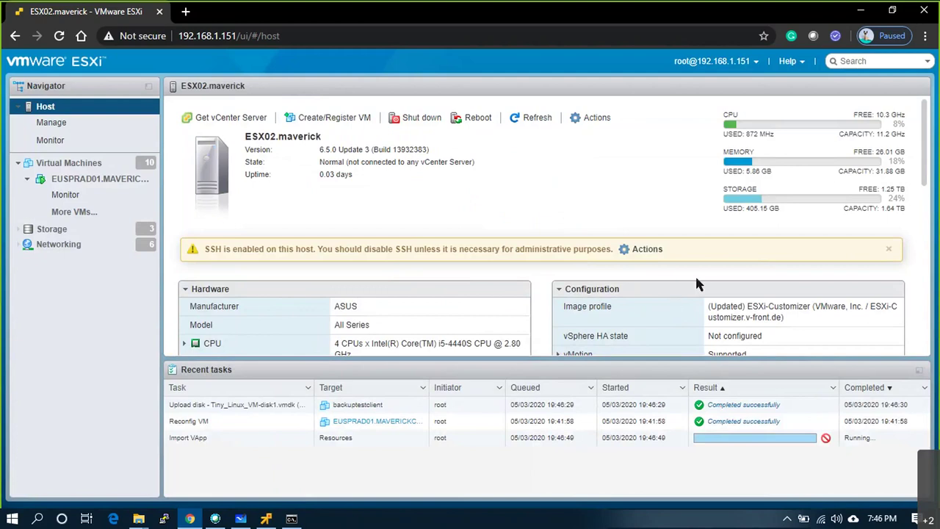
- Confirm backuptestclient is powered on via its browser console, then return to the Altaro setup in VMRC
{"action": "left_click", "coordinate": [66, 162]}
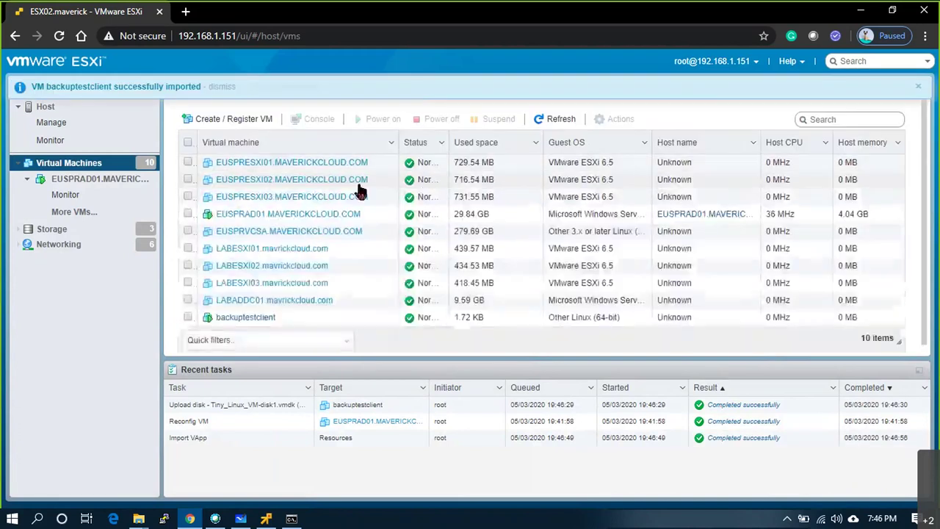
{"action": "left_click", "coordinate": [250, 312]}
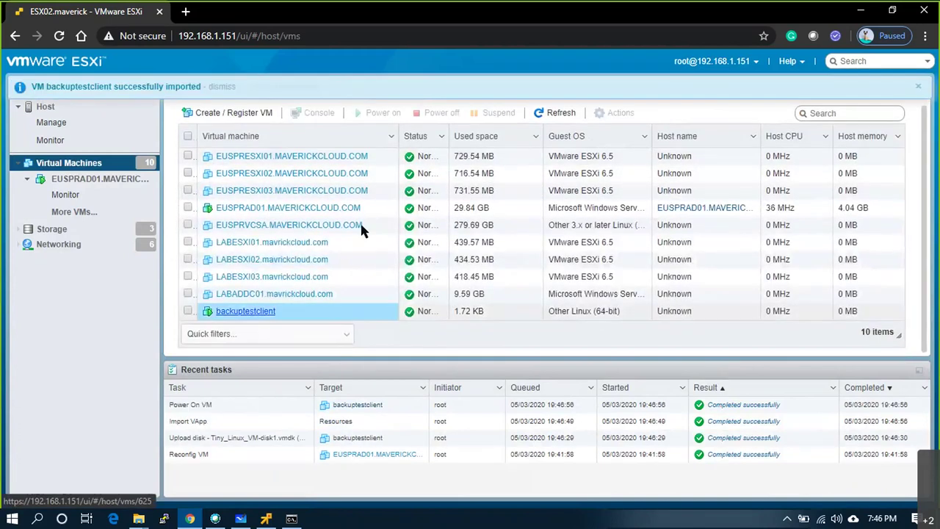
{"action": "left_click", "coordinate": [247, 171]}
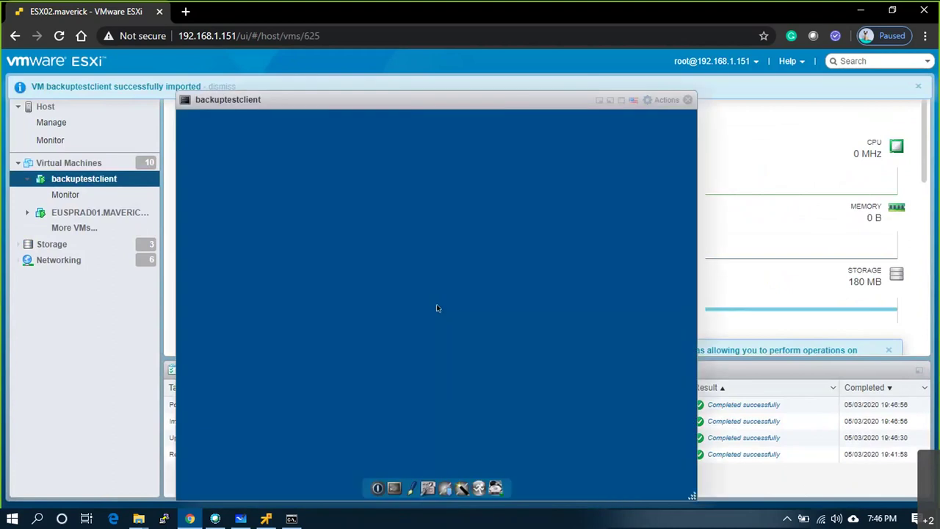
{"action": "left_click", "coordinate": [687, 99]}
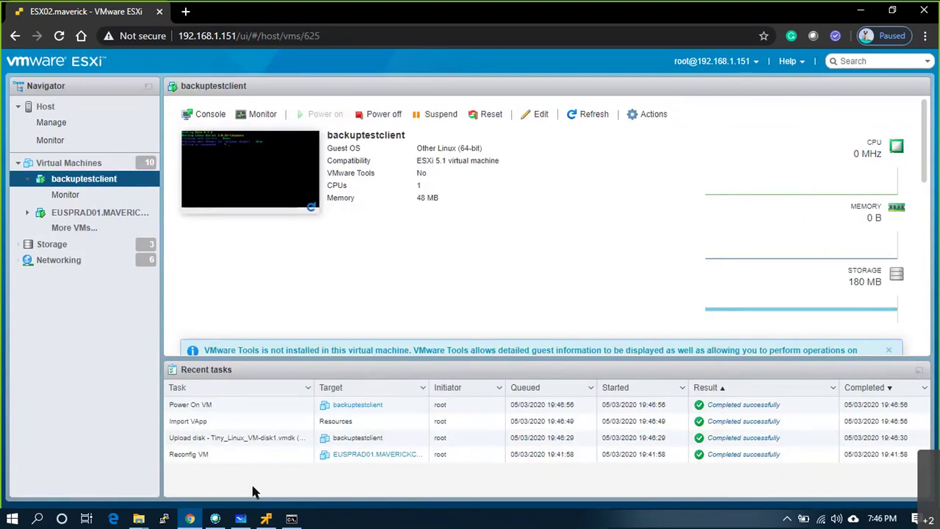
{"action": "left_click", "coordinate": [267, 519]}
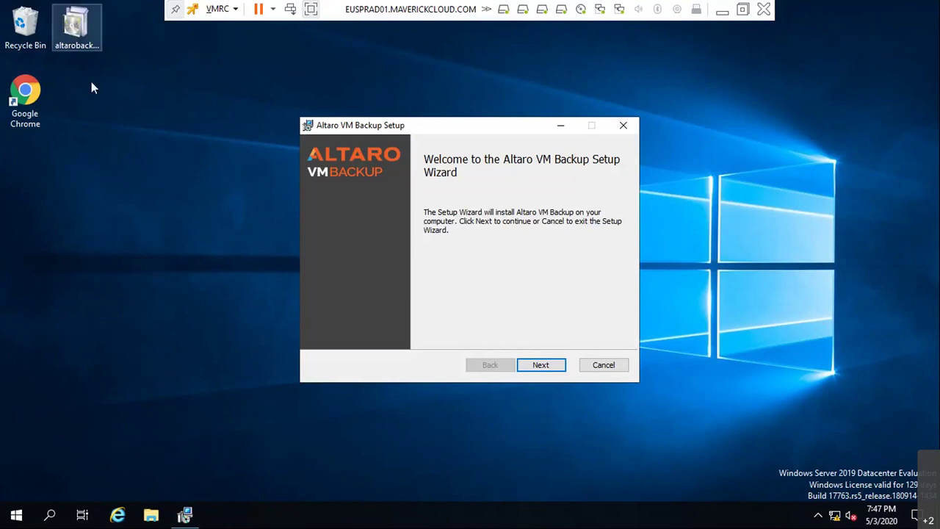
- Accept the Altaro VM Backup licence and install to C:\Program Files\Altaro\Altaro Backup\
{"action": "left_click", "coordinate": [534, 367]}
{"action": "left_click", "coordinate": [430, 340]}
{"action": "left_click", "coordinate": [539, 365]}
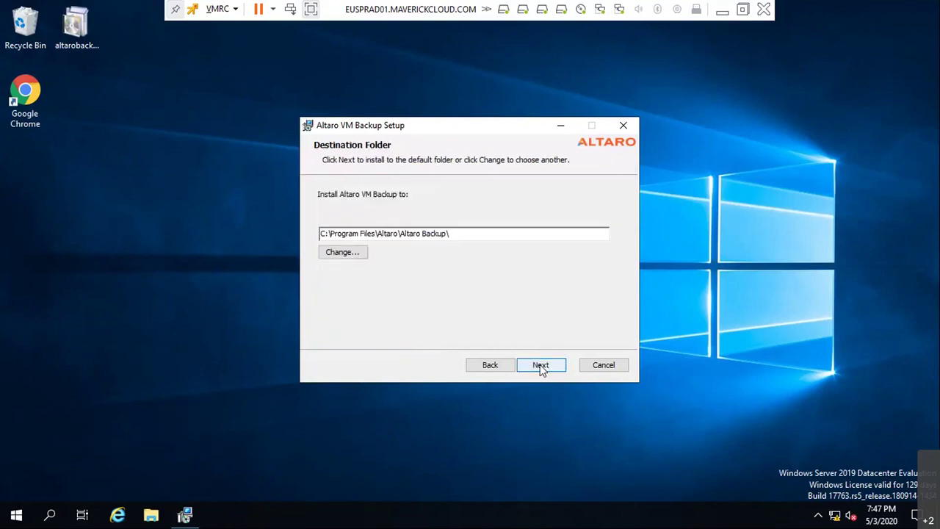
{"action": "left_click", "coordinate": [541, 367]}
{"action": "left_click", "coordinate": [544, 369]}
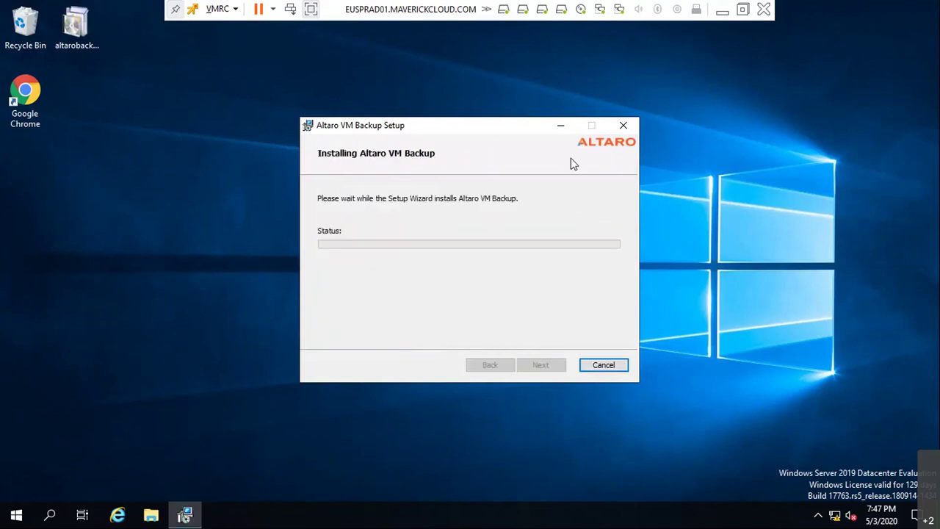
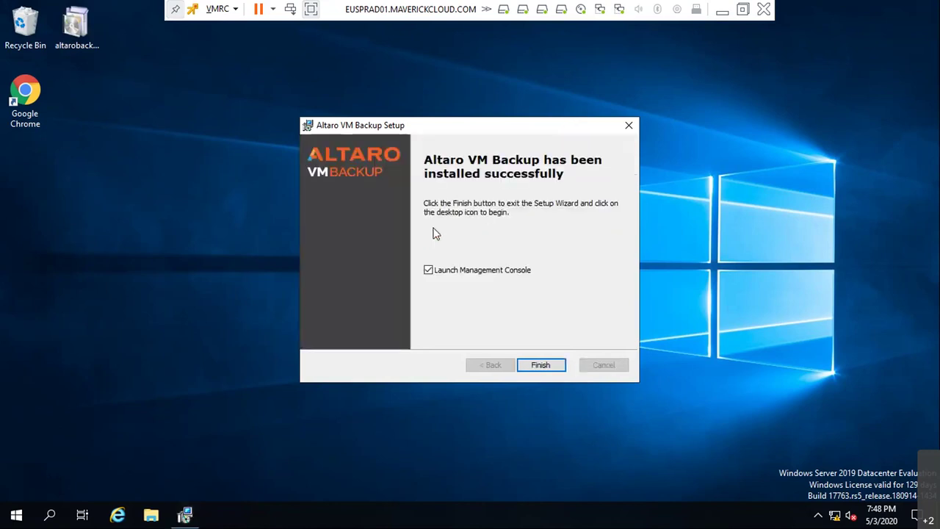
- Finish the setup wizard with 'Launch Management Console' left checked
{"action": "left_click", "coordinate": [548, 362]}
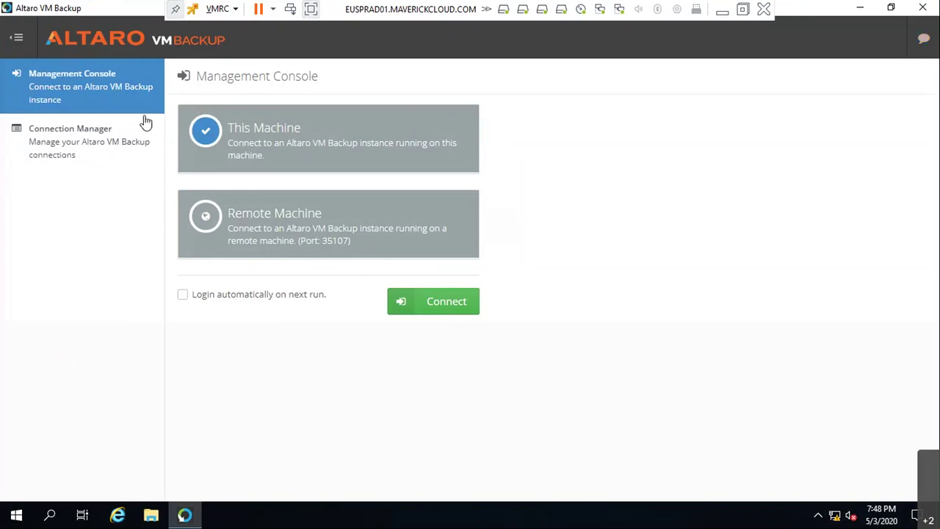
- Connect the Management Console to the backup instance on This Machine
{"action": "left_click", "coordinate": [205, 218]}
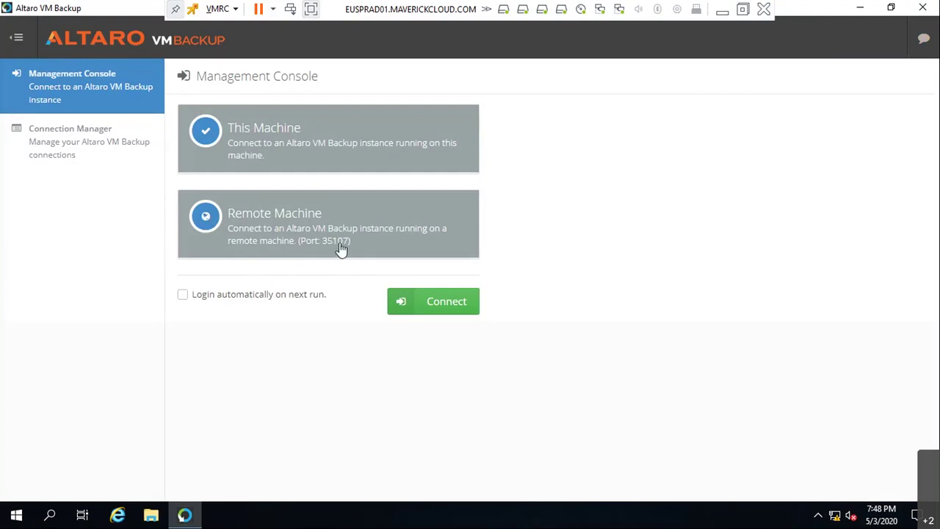
{"action": "left_click", "coordinate": [348, 147]}
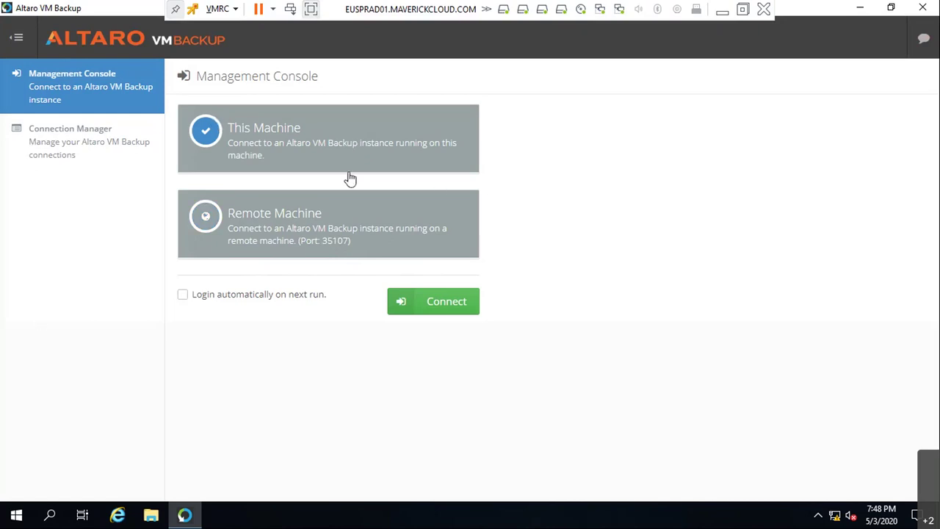
{"action": "left_click", "coordinate": [429, 308]}
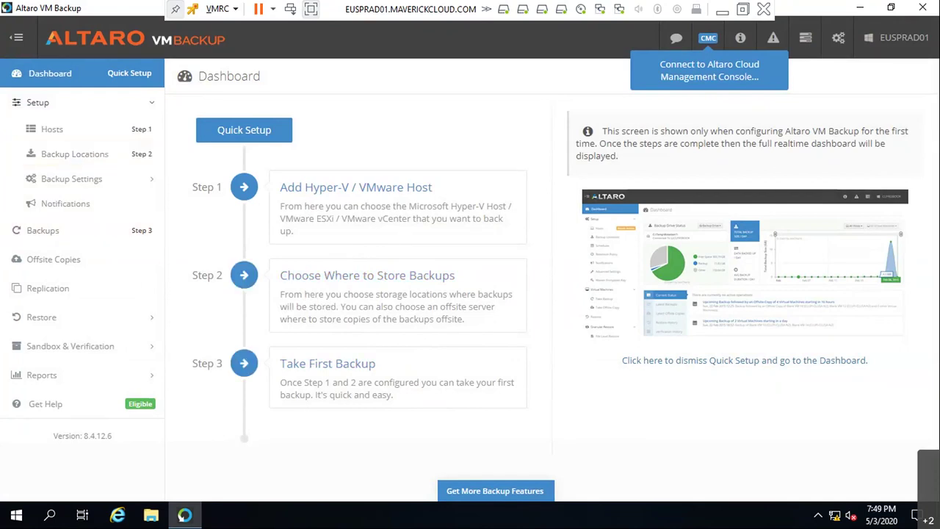
- Annotate the whiteboard diagram with a box around BKUP, arrows, and two checkmarks
{"action": "left_click", "coordinate": [721, 10]}
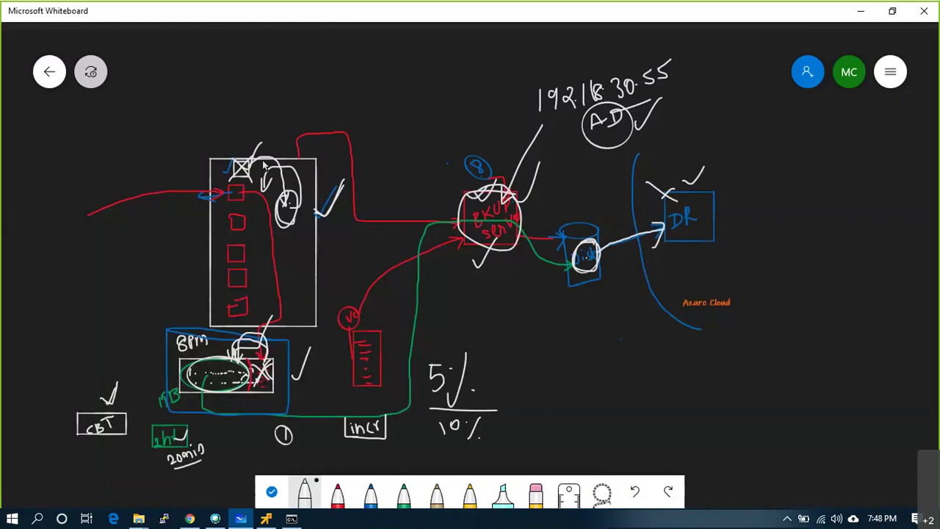
{"action": "left_click_drag", "start_coordinate": [262, 165], "coordinate": [294, 114]}
{"action": "mouse_move", "coordinate": [439, 141]}
{"action": "left_mouse_down"}
{"action": "mouse_move", "coordinate": [518, 274]}
{"action": "mouse_move", "coordinate": [542, 158]}
{"action": "mouse_move", "coordinate": [444, 141]}
{"action": "left_mouse_up"}
{"action": "left_click_drag", "start_coordinate": [439, 109], "coordinate": [471, 78]}
{"action": "left_click_drag", "start_coordinate": [316, 153], "coordinate": [407, 163]}
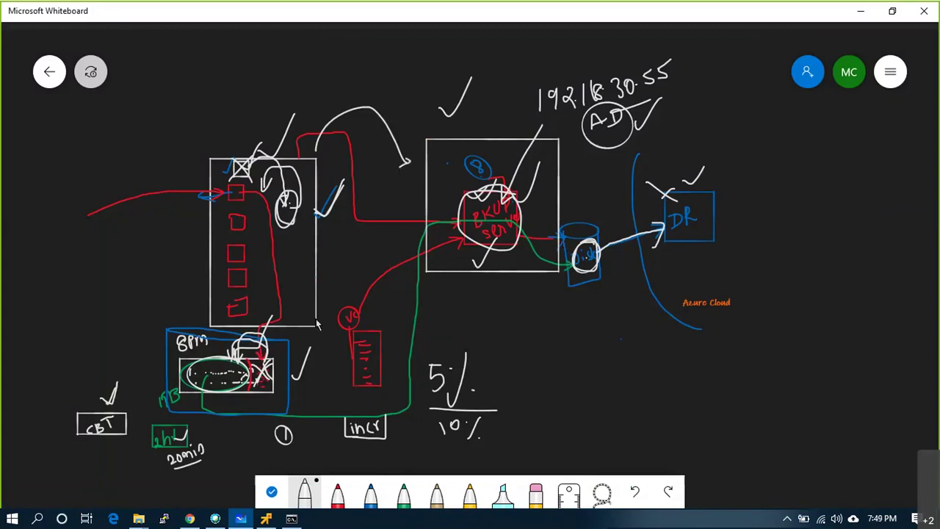
{"action": "left_click_drag", "start_coordinate": [275, 270], "coordinate": [315, 233]}
- Switch back to the backup server's console and start adding a VMware host
{"action": "key", "text": "alt+Tab"}
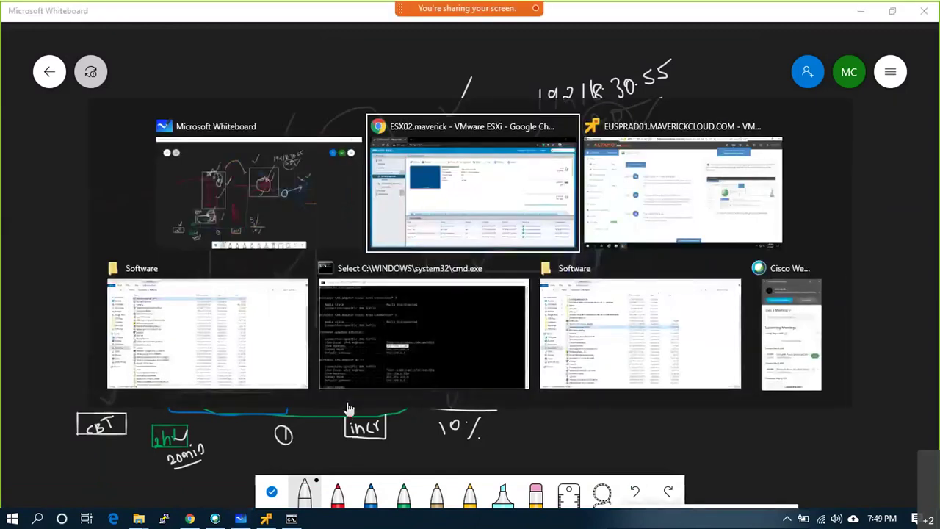
{"action": "key", "text": "alt+Tab"}
{"action": "key", "text": "alt+Tab"}
{"action": "left_click", "coordinate": [363, 230]}
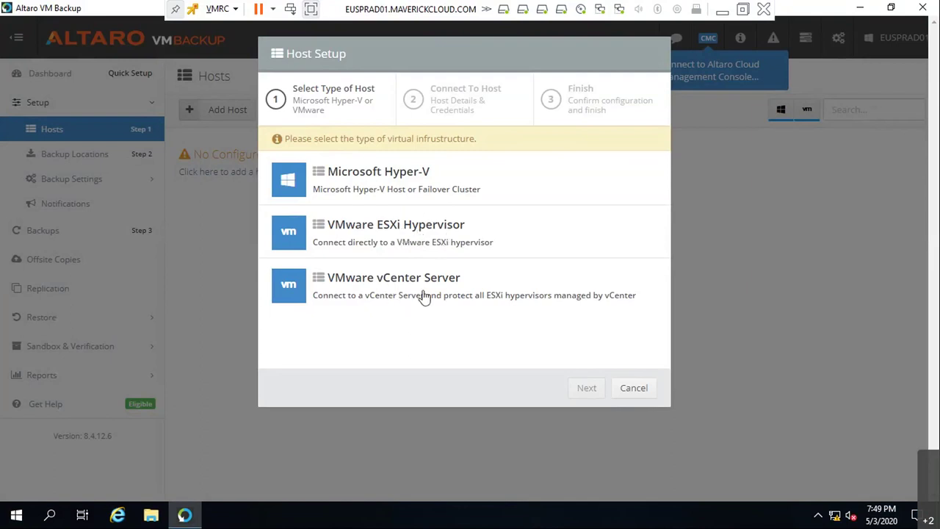
- Enter VMware ESXi host 'mylabmachine' at 192.168.1.151 with user root and its password
{"action": "left_click", "coordinate": [427, 237]}
{"action": "left_click", "coordinate": [587, 388]}
{"action": "left_click", "coordinate": [426, 176]}
{"action": "type", "text": "mylabmachine"}
{"action": "key", "text": "Tab"}
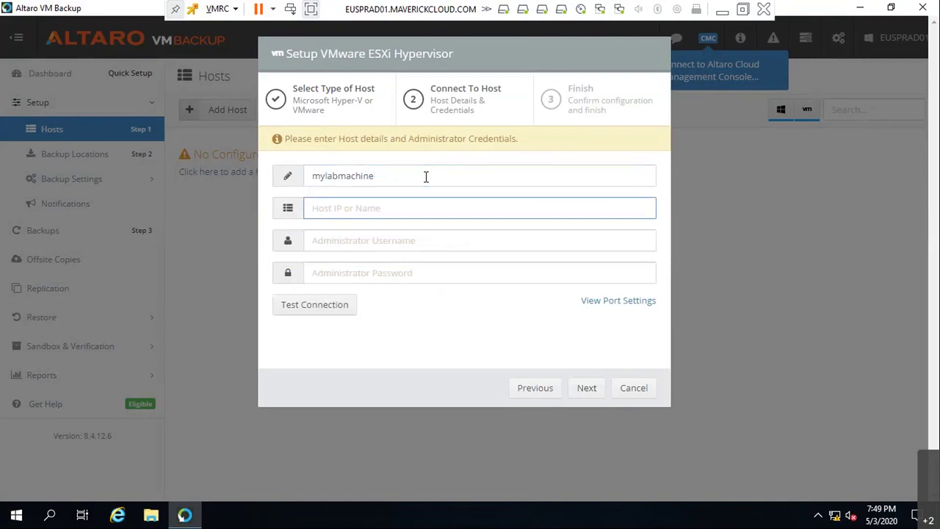
{"action": "type", "text": "192.168.1.151"}
{"action": "key", "text": "Tab"}
{"action": "type", "text": "root"}
{"action": "key", "text": "Tab"}
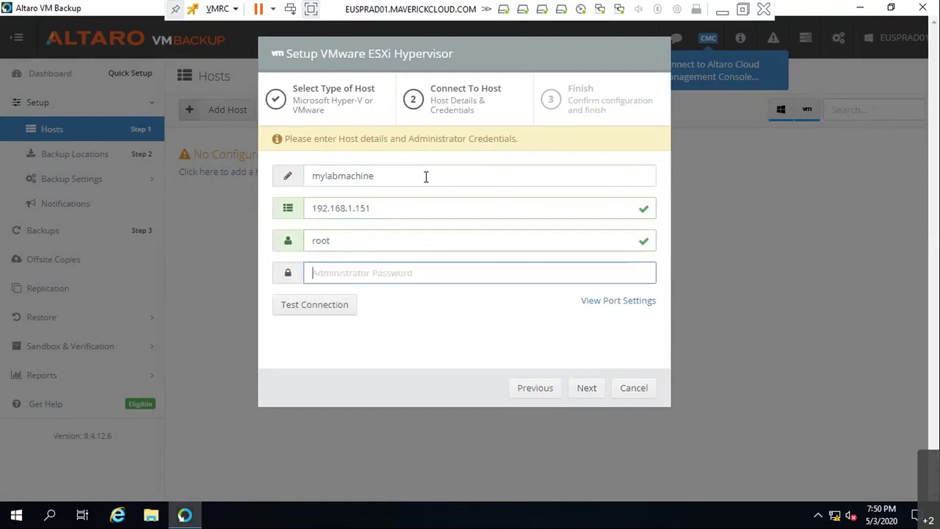
{"action": "type", "text": "**********"}
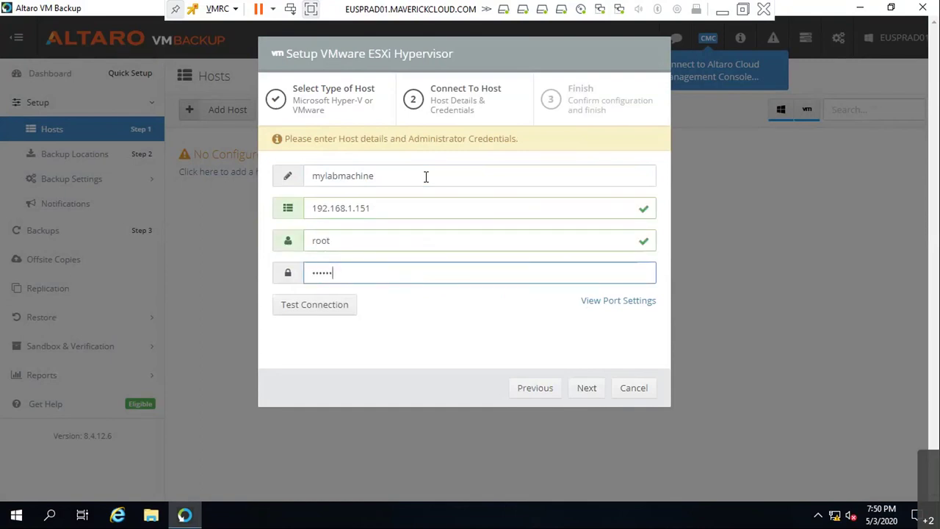
{"action": "type", "text": "*"}
- Test the connection to the ESXi host and finish adding it
{"action": "left_click", "coordinate": [315, 306]}
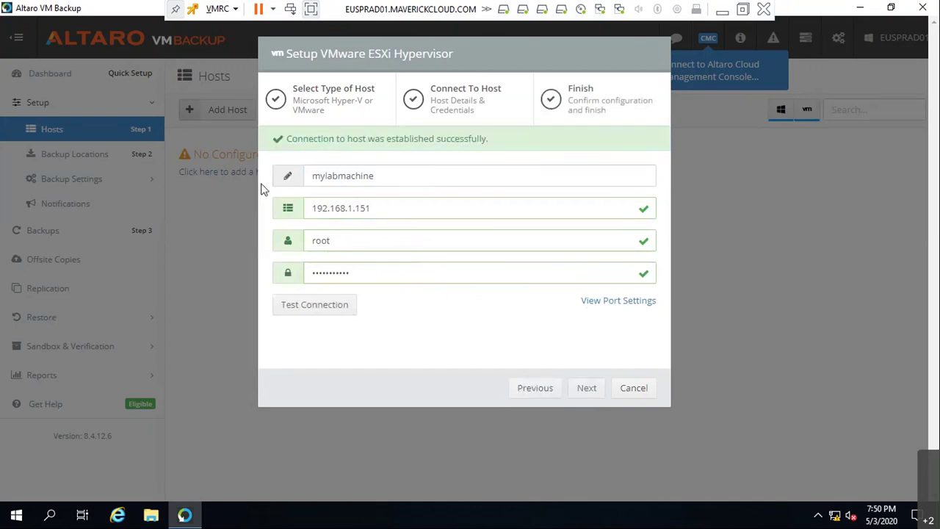
{"action": "left_click", "coordinate": [586, 389]}
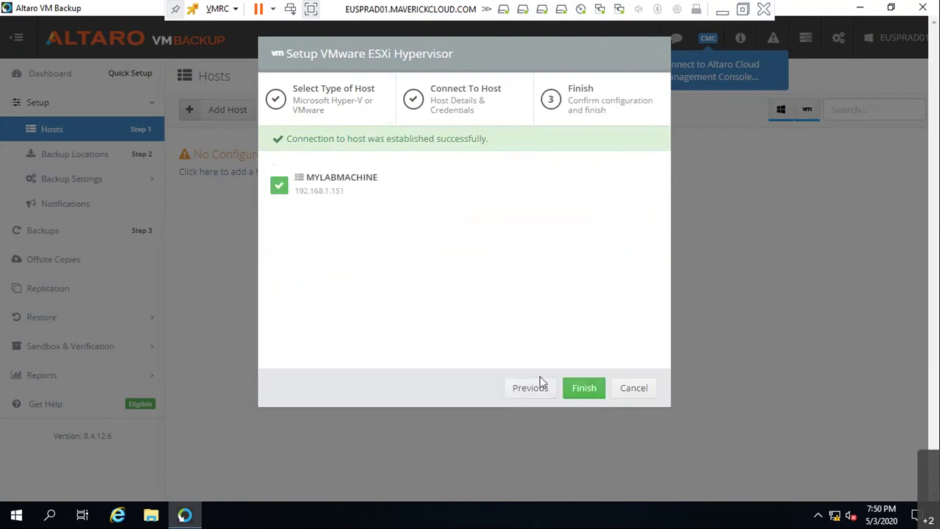
{"action": "left_click", "coordinate": [584, 388]}
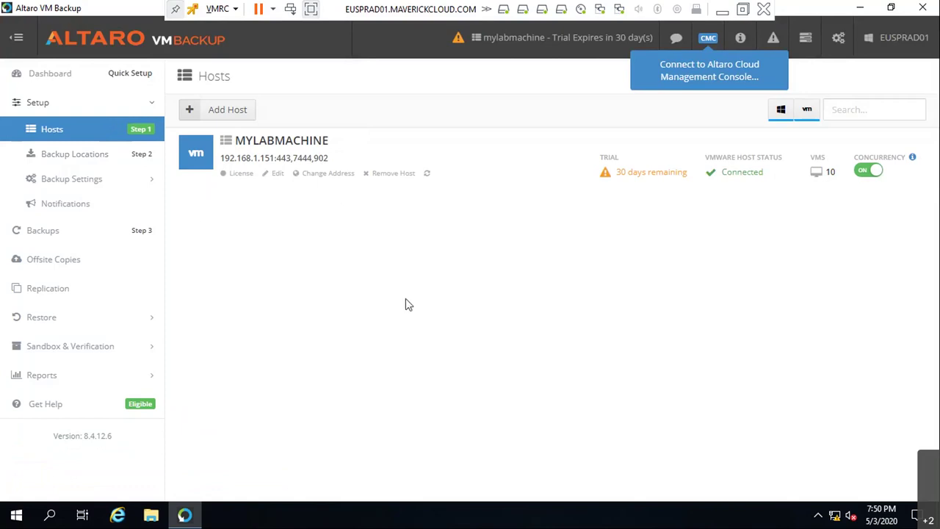
- Add a physical-drive backup location in a new 'Bkup' folder on drive E (E:\Bkup\)
{"action": "mouse_move", "coordinate": [177, 515]}
{"action": "left_click", "coordinate": [67, 155]}
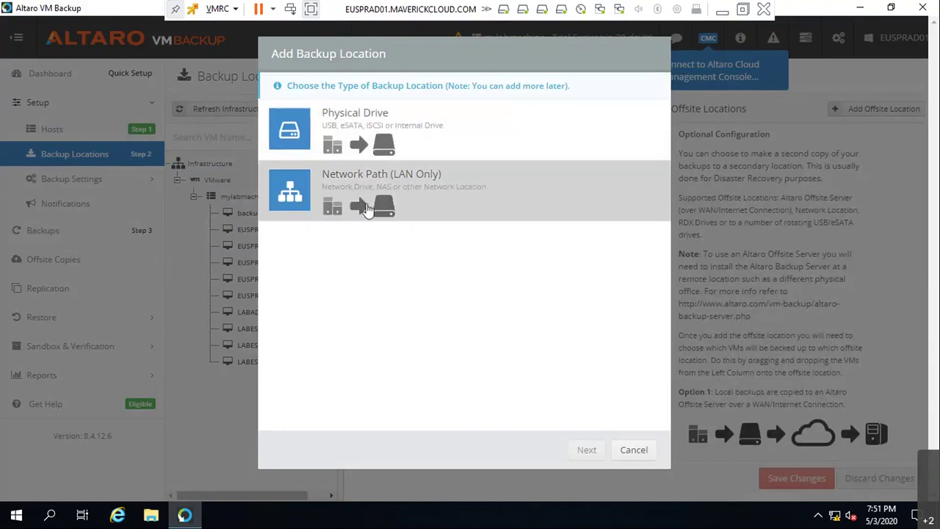
{"action": "left_click", "coordinate": [376, 149]}
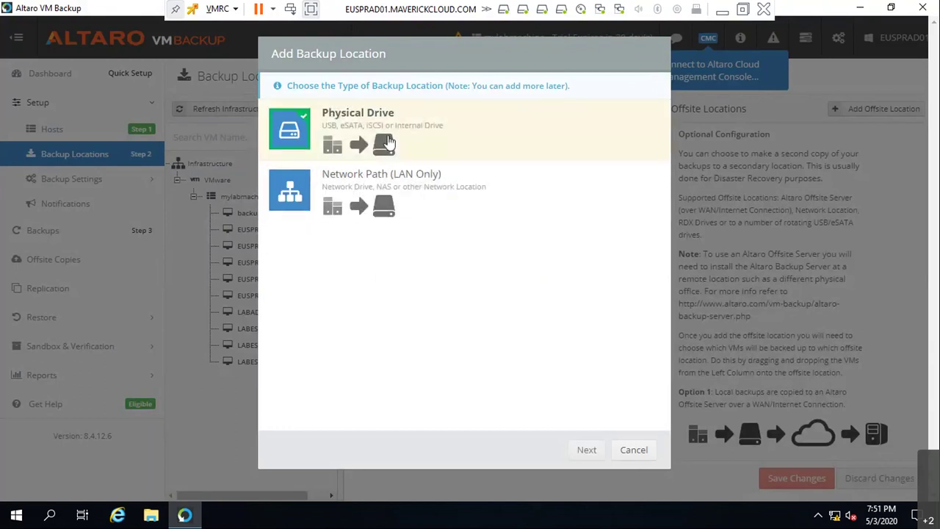
{"action": "left_click", "coordinate": [599, 453]}
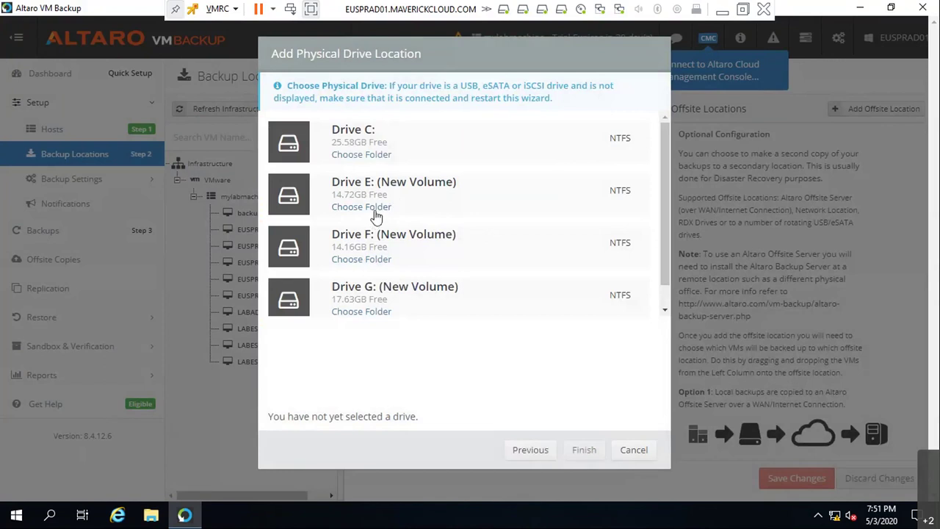
{"action": "left_click", "coordinate": [374, 208]}
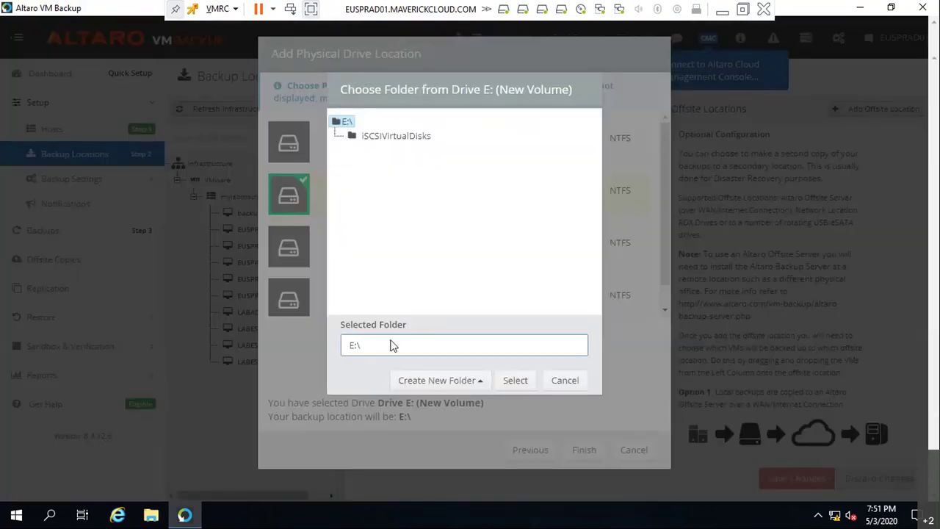
{"action": "left_click", "coordinate": [420, 383]}
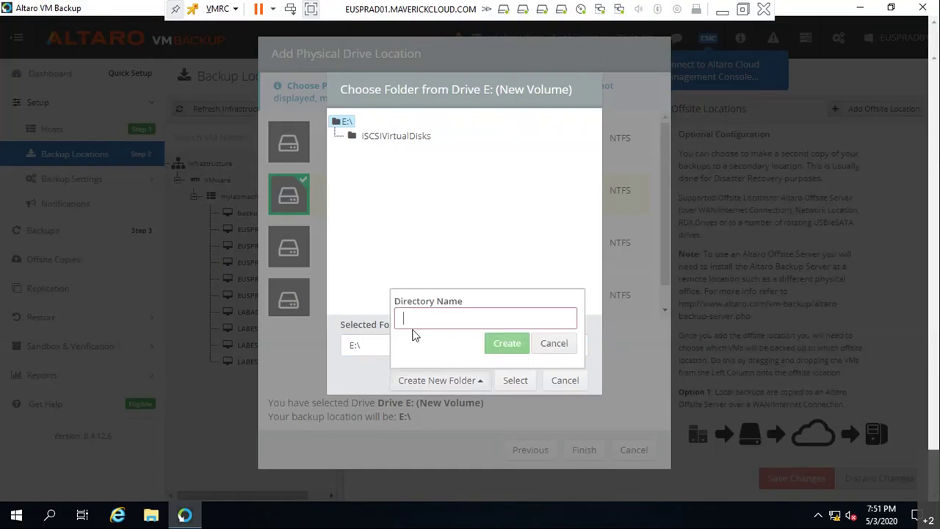
{"action": "type", "text": "Bkup"}
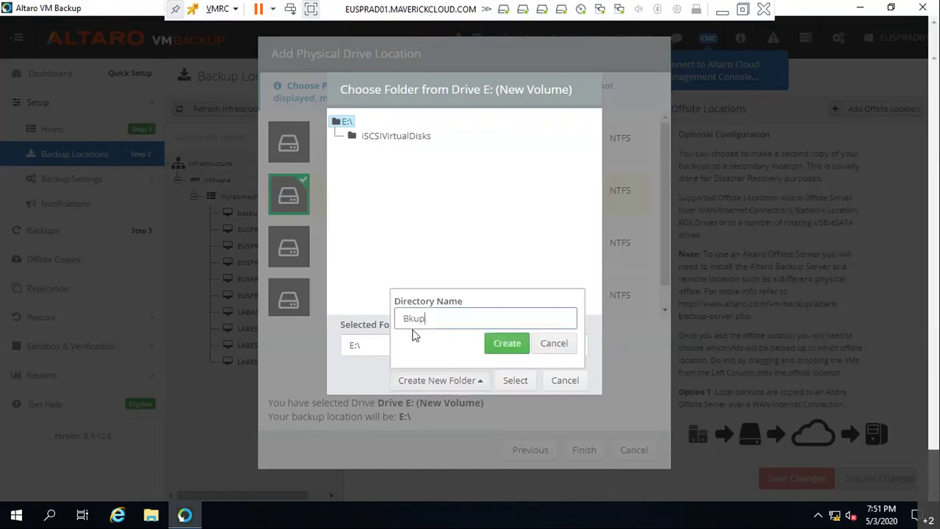
{"action": "left_click", "coordinate": [513, 343]}
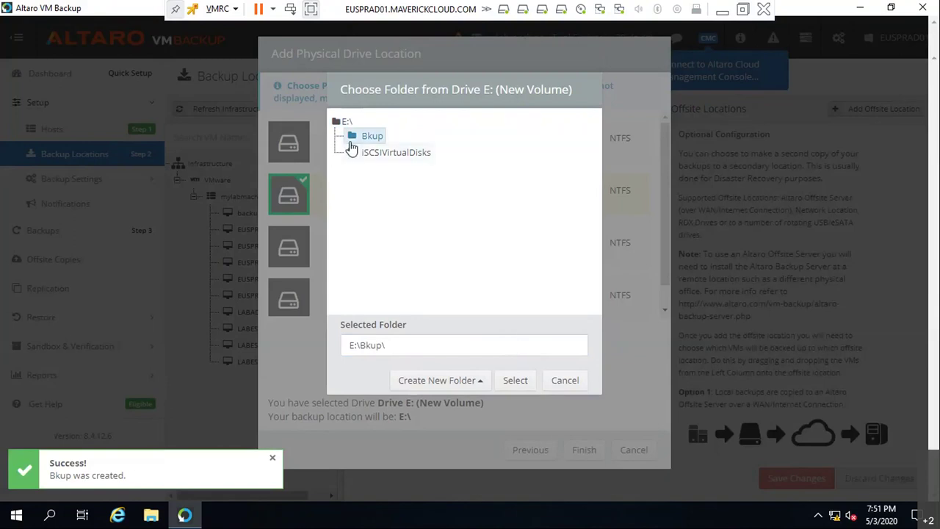
{"action": "left_click", "coordinate": [514, 380]}
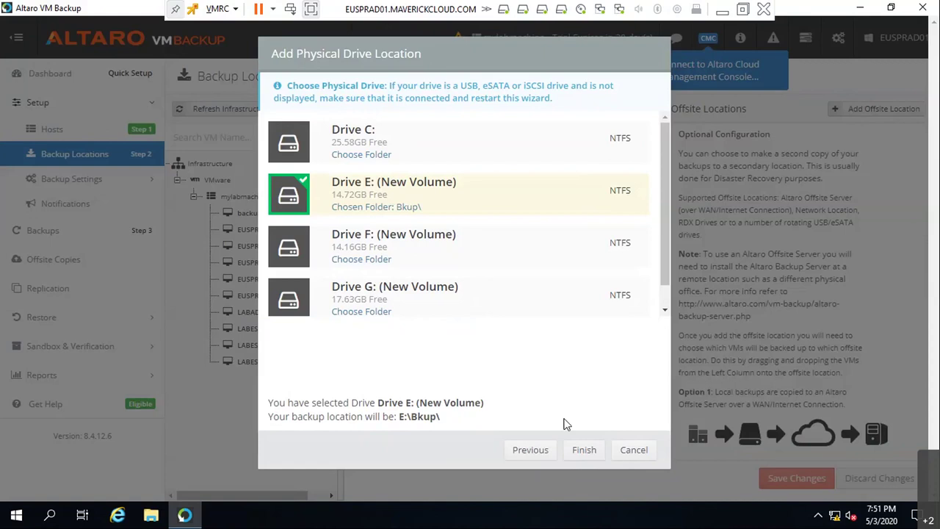
{"action": "left_click", "coordinate": [580, 451]}
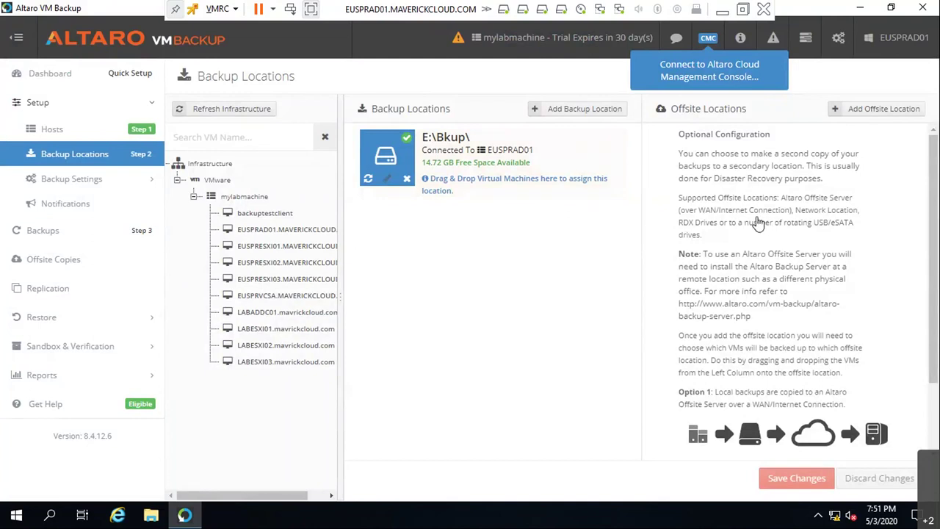
{"action": "left_click", "coordinate": [883, 108]}
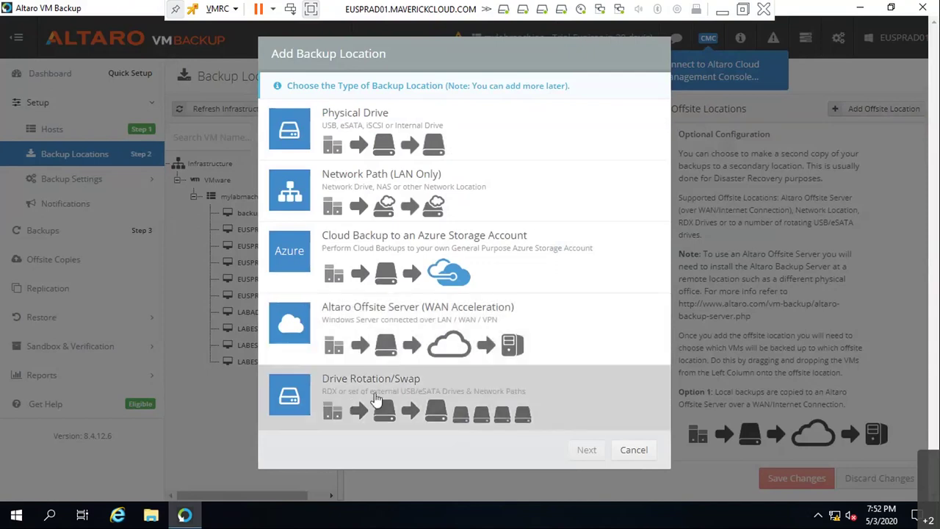
{"action": "left_click", "coordinate": [376, 396]}
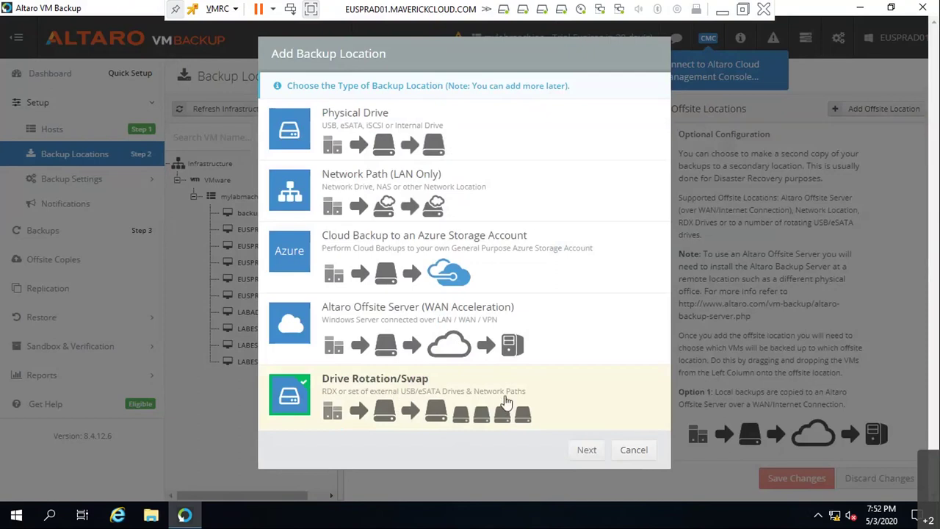
{"action": "left_click", "coordinate": [387, 253]}
{"action": "left_click", "coordinate": [387, 150]}
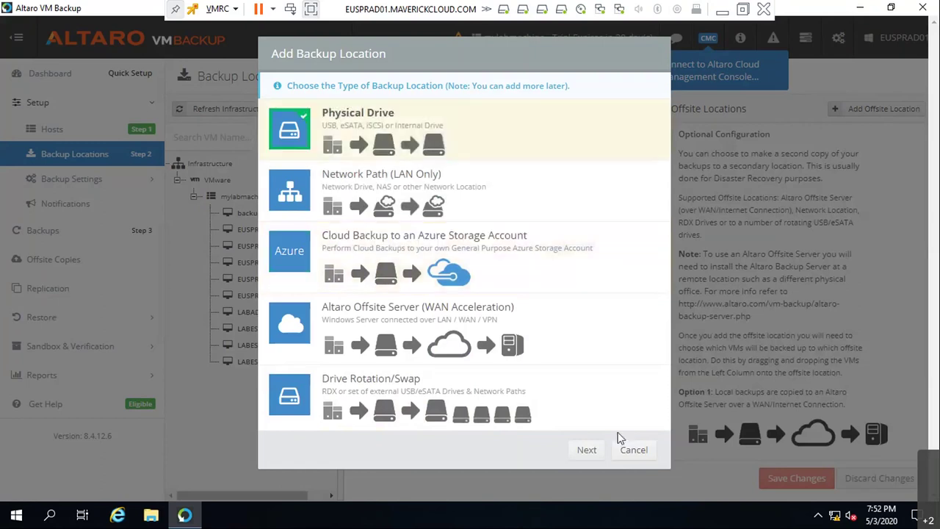
{"action": "left_click", "coordinate": [651, 453]}
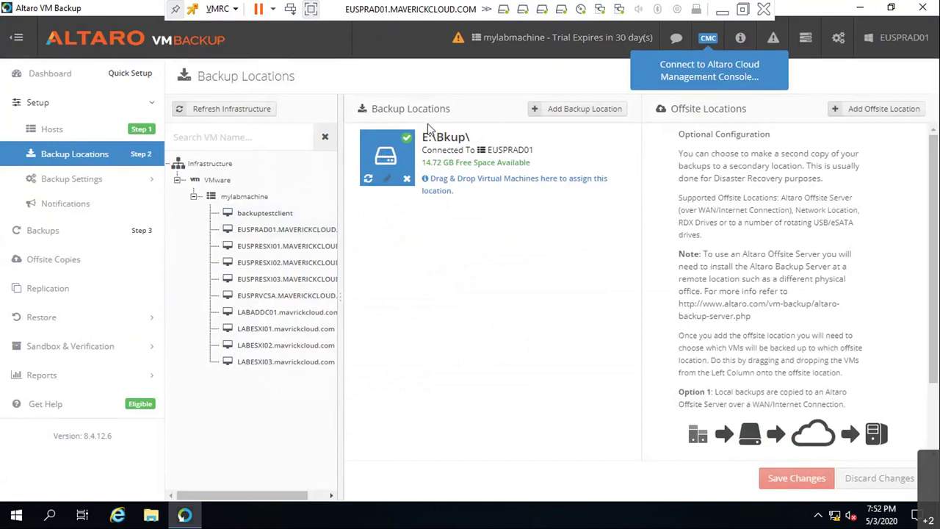
- Add F:\Bkup\ as an offsite physical-drive location by creating a 'Bkup' folder on drive F
{"action": "left_click", "coordinate": [898, 112]}
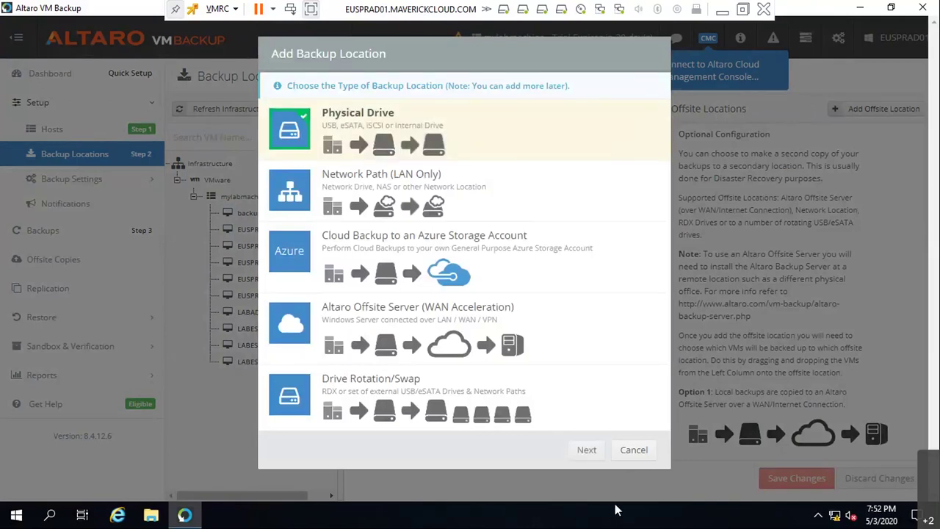
{"action": "left_click", "coordinate": [585, 451]}
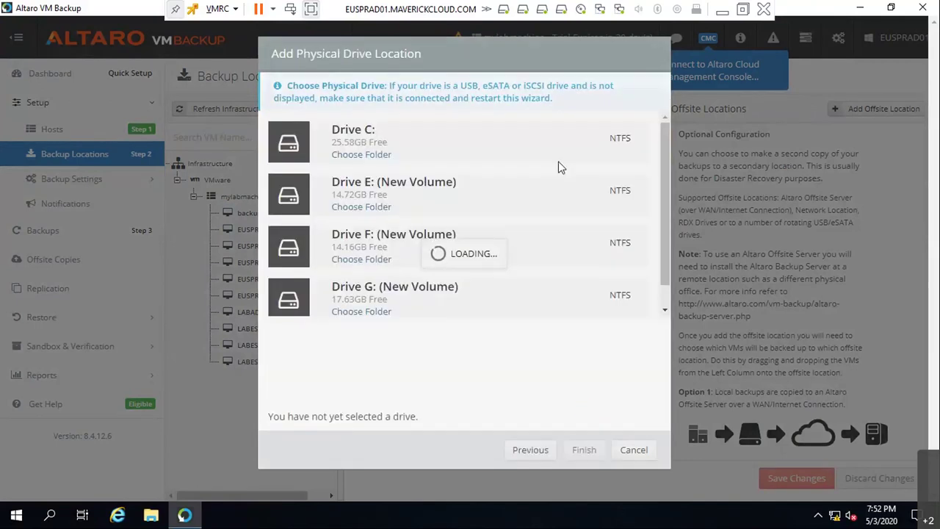
{"action": "left_click", "coordinate": [361, 260]}
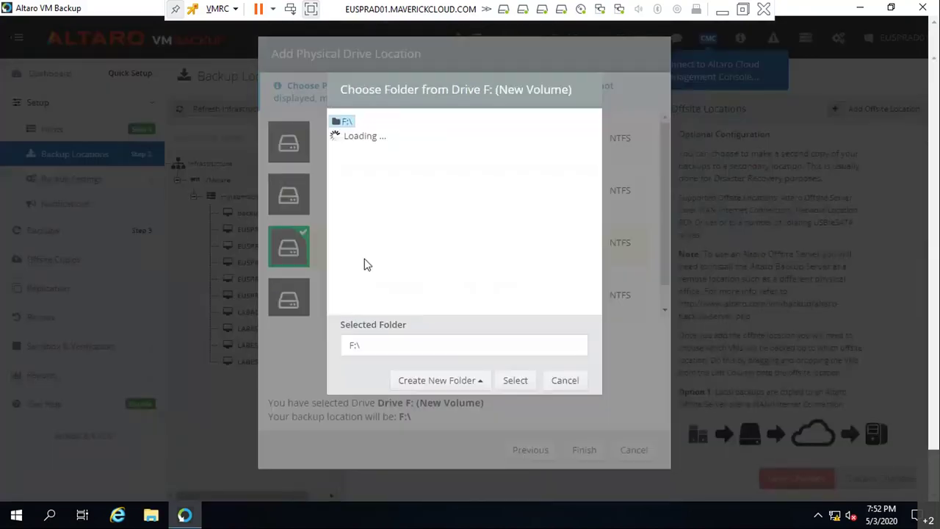
{"action": "left_click", "coordinate": [436, 381]}
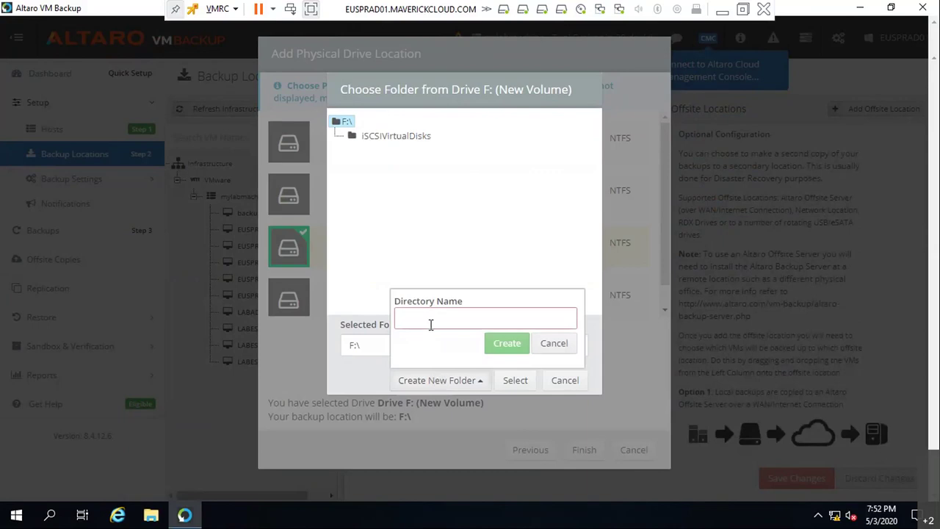
{"action": "type", "text": "Bkup"}
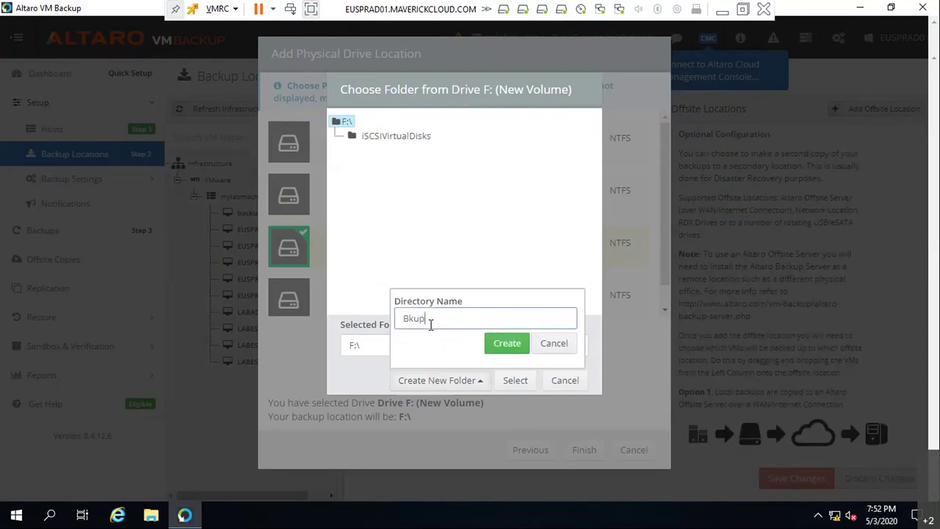
{"action": "left_click", "coordinate": [493, 343]}
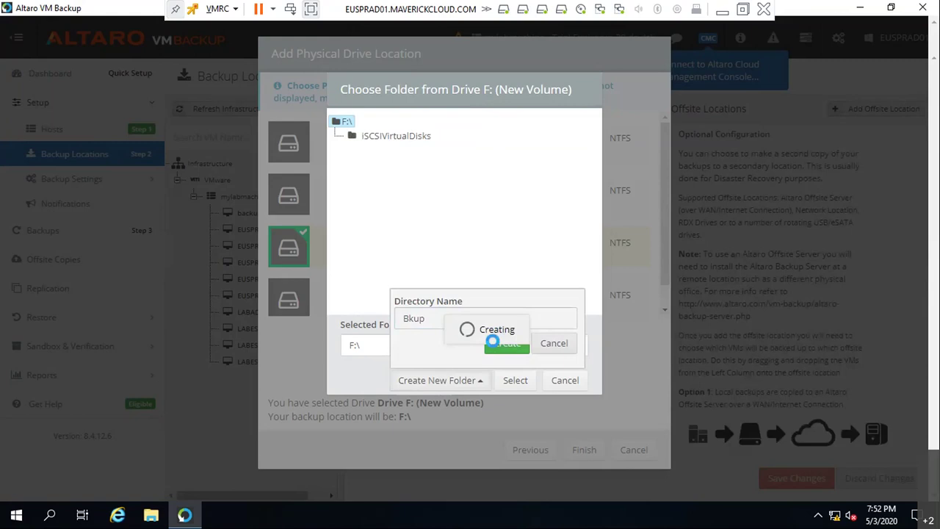
{"action": "left_click", "coordinate": [510, 381]}
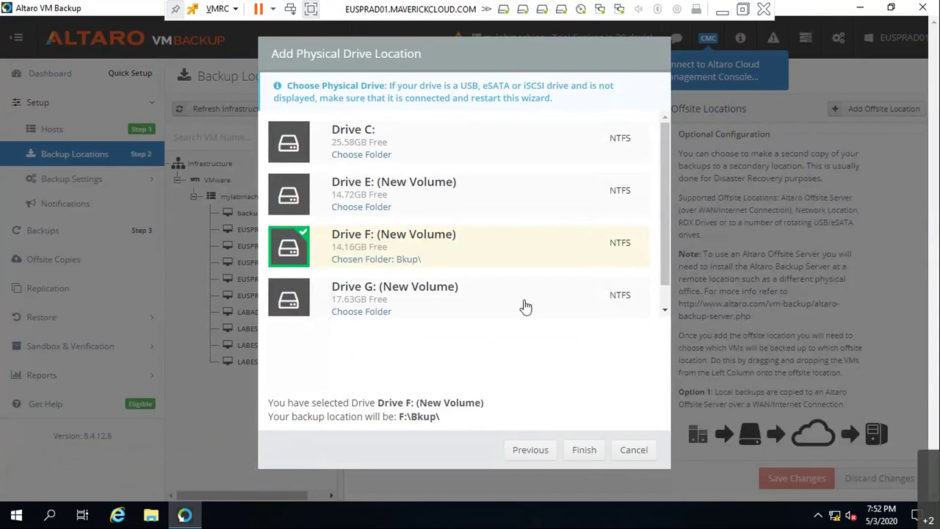
{"action": "left_click", "coordinate": [587, 451]}
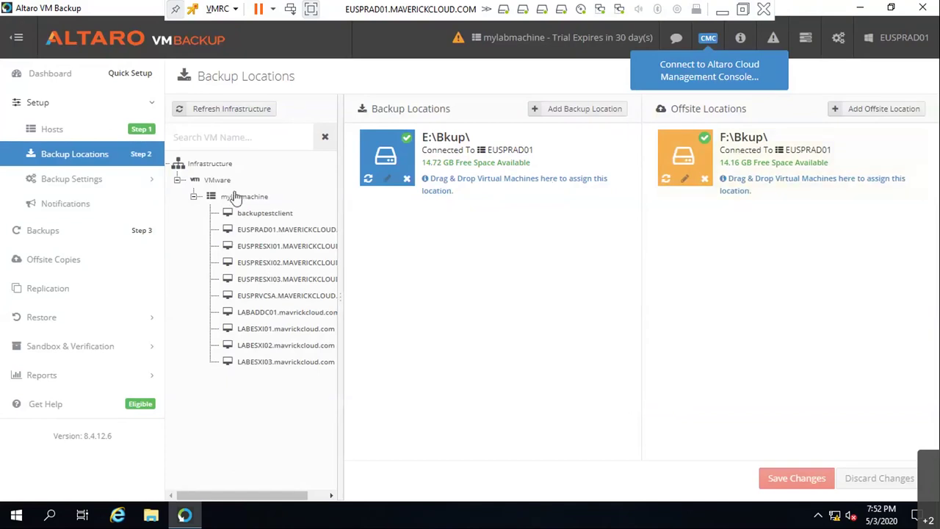
- Assign backuptestclient to both E:\Bkup\ and F:\Bkup\ and save the changes
{"action": "left_click_drag", "start_coordinate": [264, 213], "coordinate": [396, 189]}
{"action": "left_click_drag", "start_coordinate": [257, 214], "coordinate": [747, 168]}
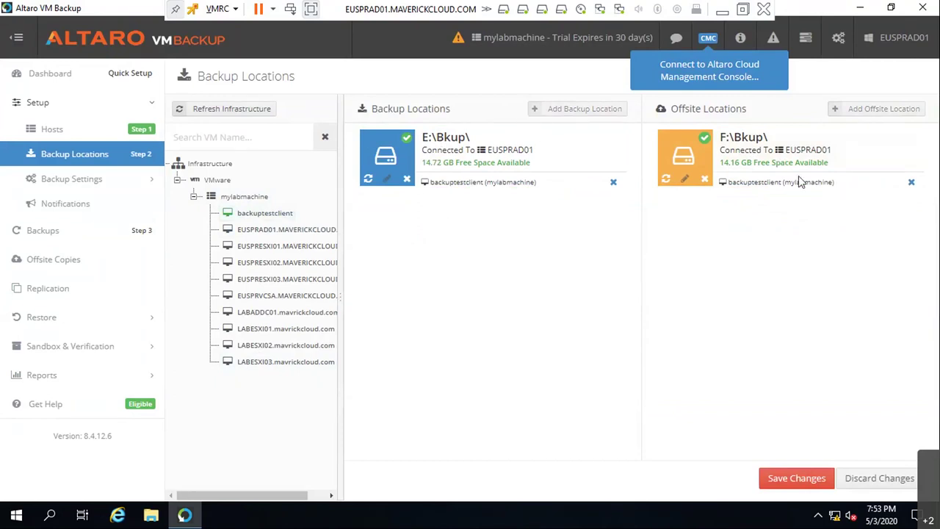
{"action": "left_click", "coordinate": [782, 479]}
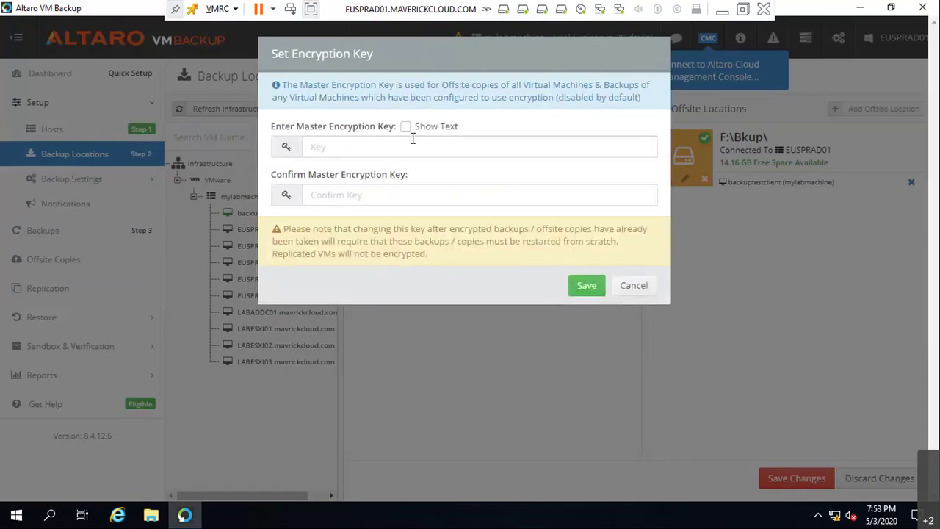
- Enter and confirm a master encryption key, then save it
{"action": "left_click", "coordinate": [587, 287]}
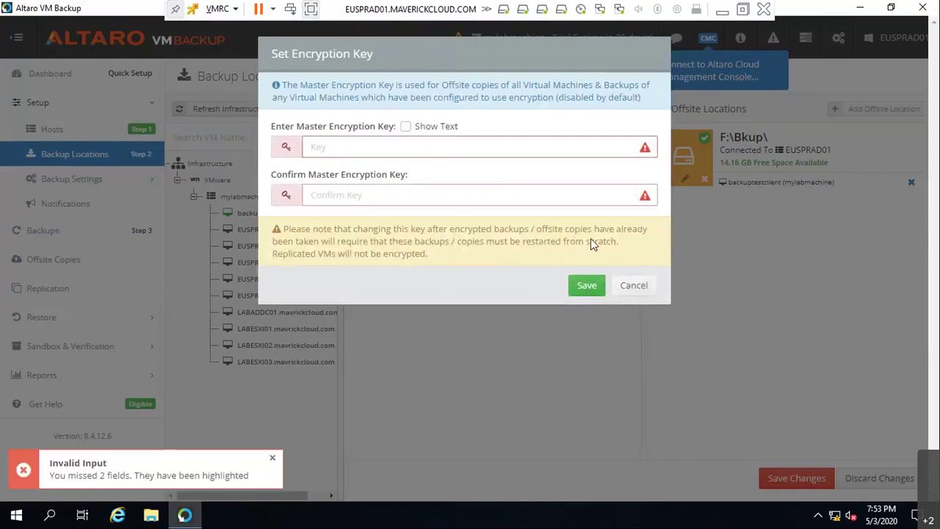
{"action": "left_click", "coordinate": [413, 144]}
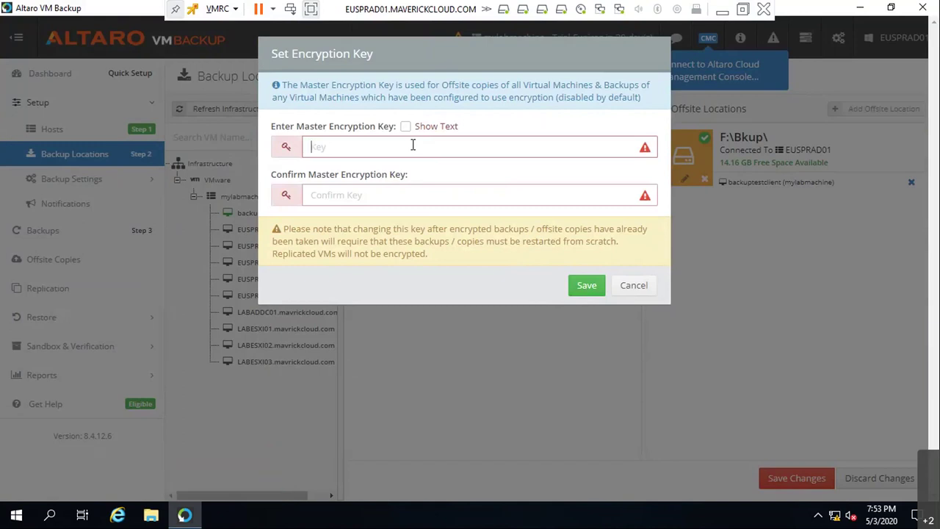
{"action": "type", "text": "•••••••••"}
{"action": "key", "text": "Tab"}
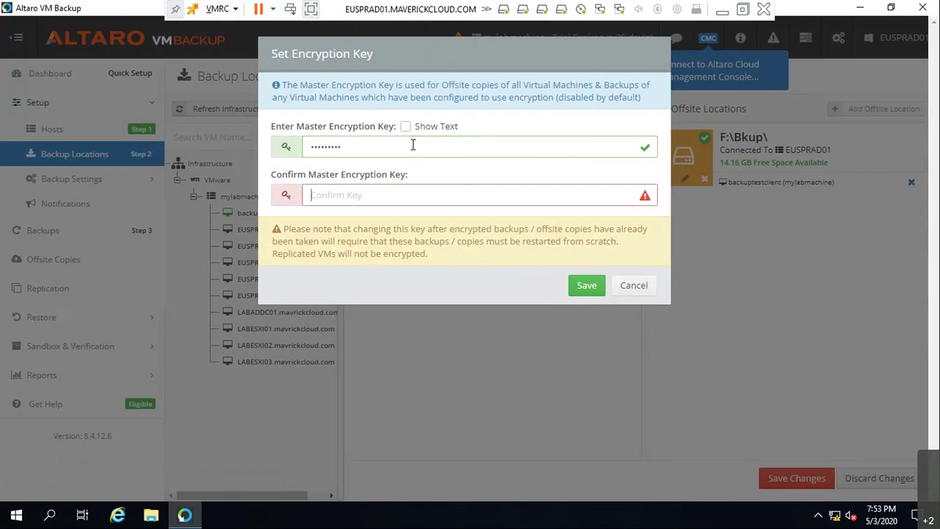
{"action": "type", "text": "•••••••••"}
{"action": "left_click", "coordinate": [584, 286]}
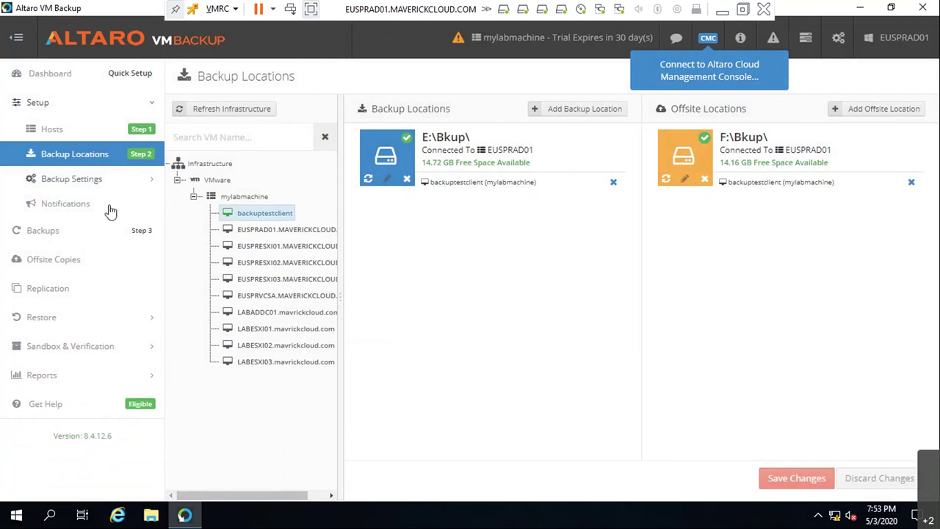
{"action": "left_click", "coordinate": [109, 182]}
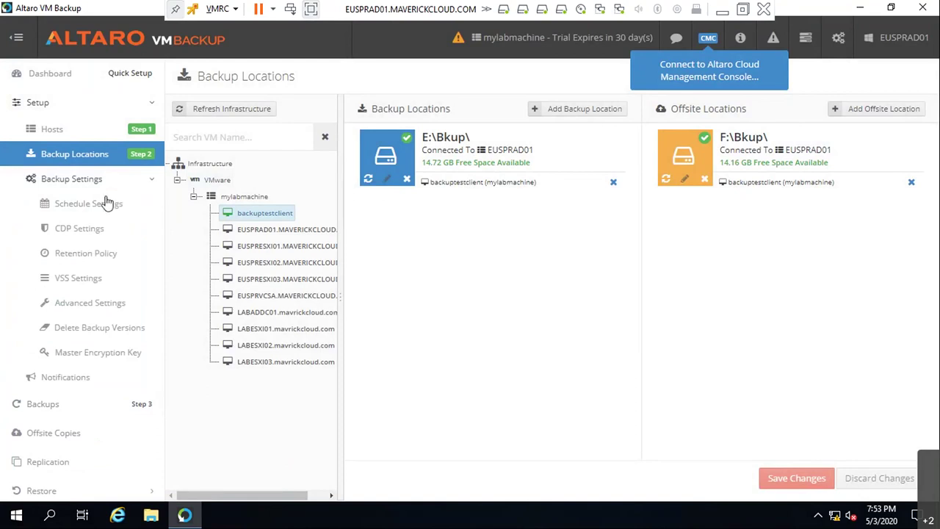
- Put backuptestclient on the Saturday–Sunday 20:00 schedule and save it
{"action": "left_click", "coordinate": [109, 204]}
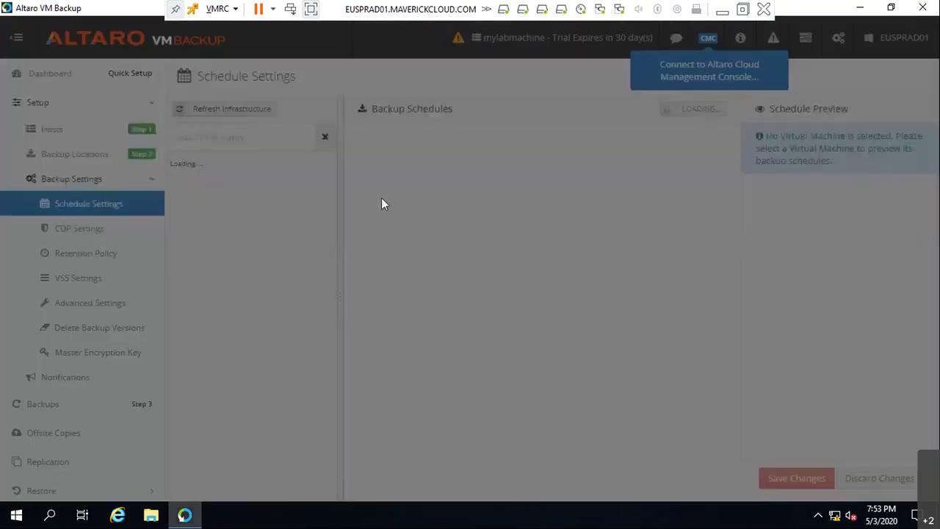
{"action": "left_click", "coordinate": [650, 243]}
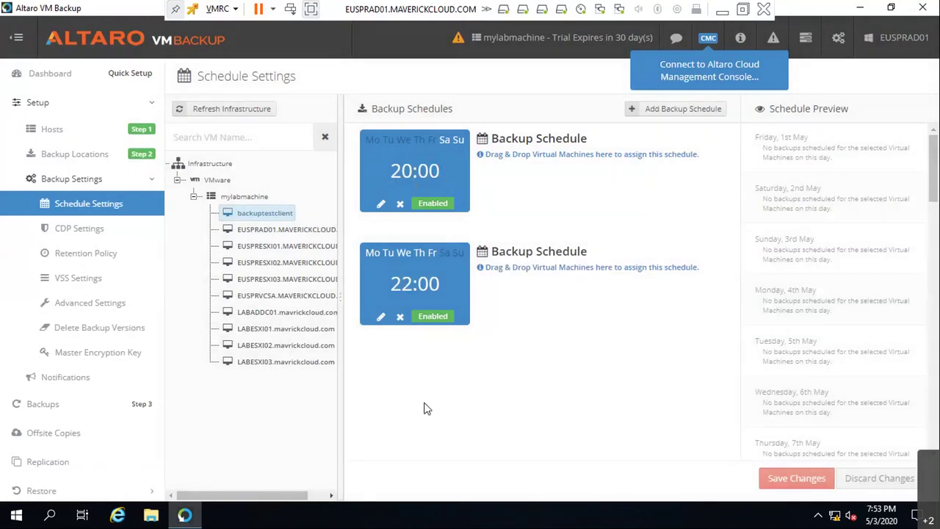
{"action": "left_click", "coordinate": [673, 114]}
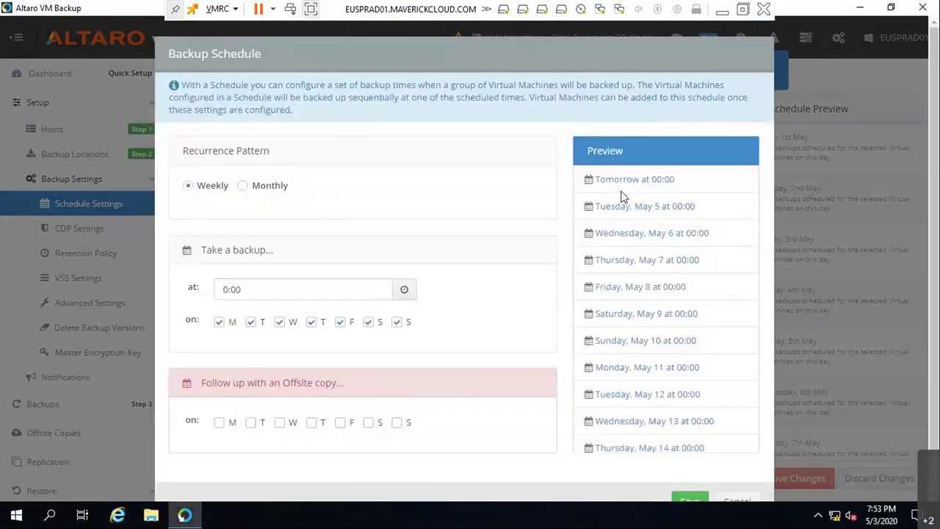
{"action": "left_click", "coordinate": [740, 500]}
{"action": "left_click_drag", "start_coordinate": [254, 213], "coordinate": [724, 212]}
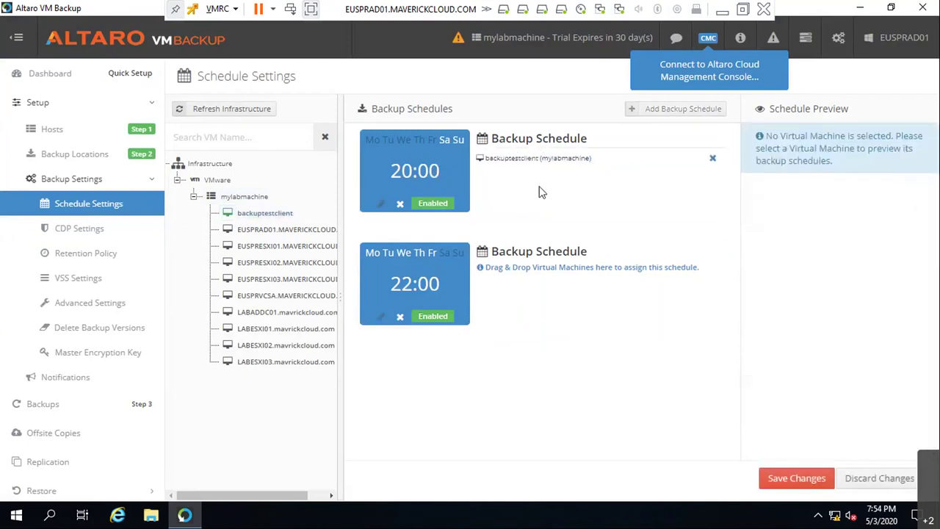
{"action": "left_click", "coordinate": [808, 485]}
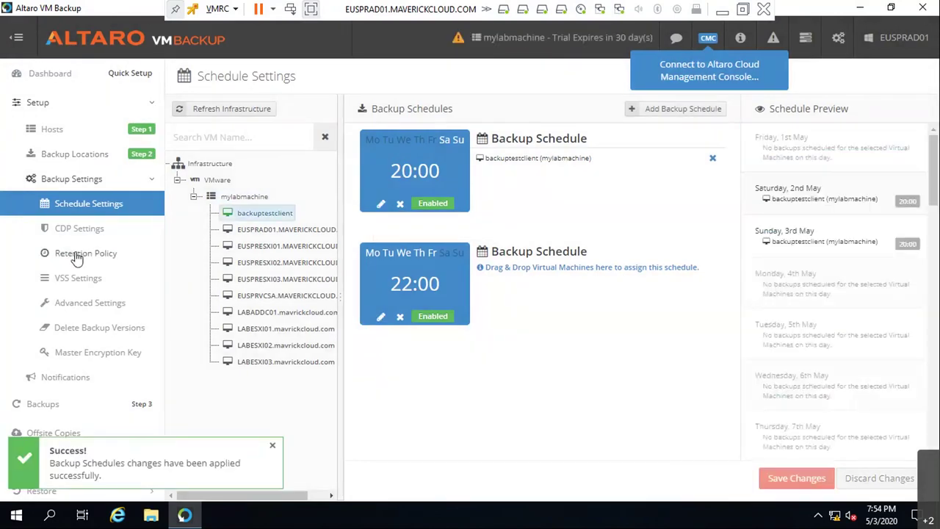
{"action": "left_click", "coordinate": [77, 255]}
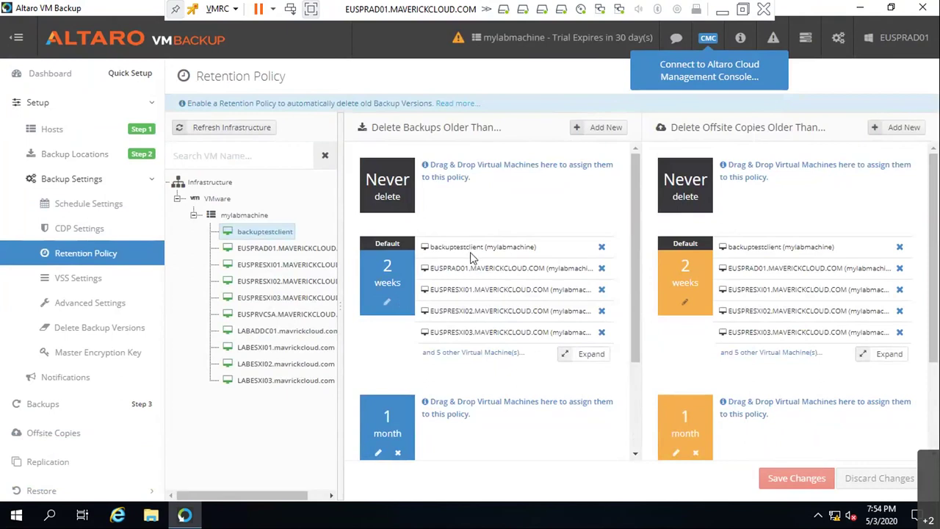
- Keep backuptestclient's local backups on the 2-weeks retention policy
{"action": "left_click", "coordinate": [601, 248]}
{"action": "left_click_drag", "start_coordinate": [249, 230], "coordinate": [461, 440]}
{"action": "scroll", "coordinate": [463, 415], "scroll_direction": "down", "scroll_amount": 2}
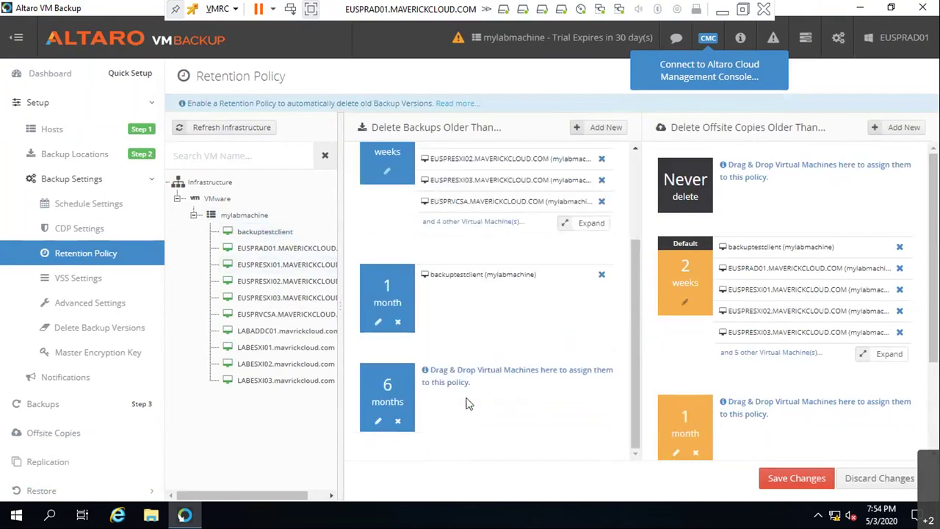
{"action": "scroll", "coordinate": [485, 334], "scroll_direction": "up", "scroll_amount": 2}
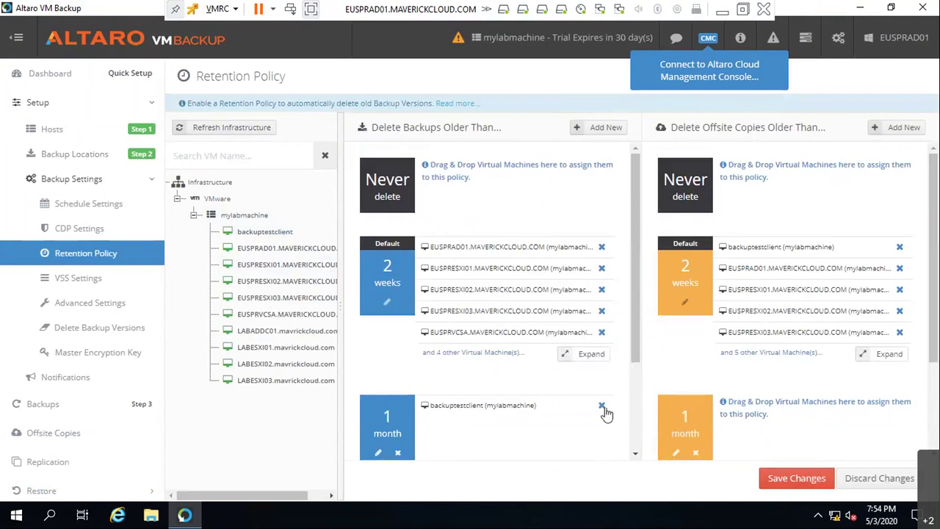
{"action": "left_click", "coordinate": [602, 405]}
{"action": "left_click_drag", "start_coordinate": [244, 214], "coordinate": [441, 254]}
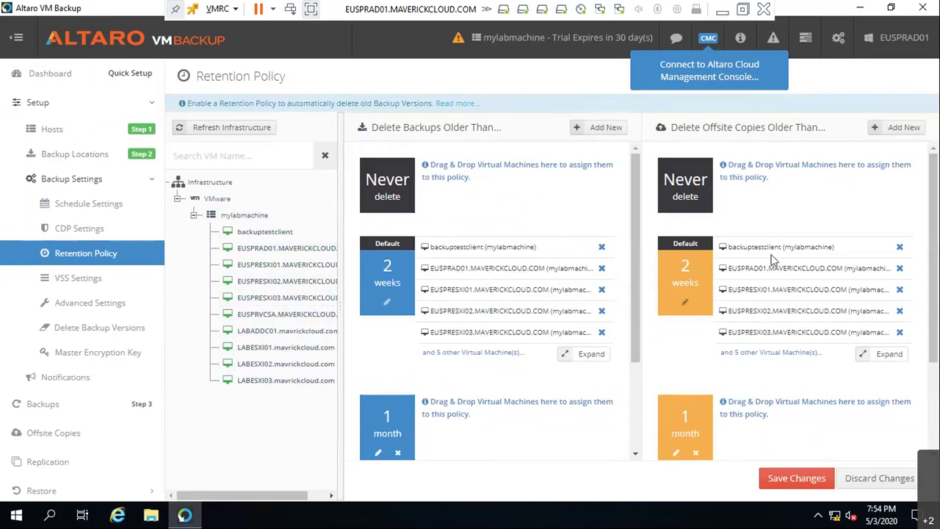
- Move backuptestclient's offsite copies to Never delete and save the retention policy
{"action": "left_click", "coordinate": [900, 247]}
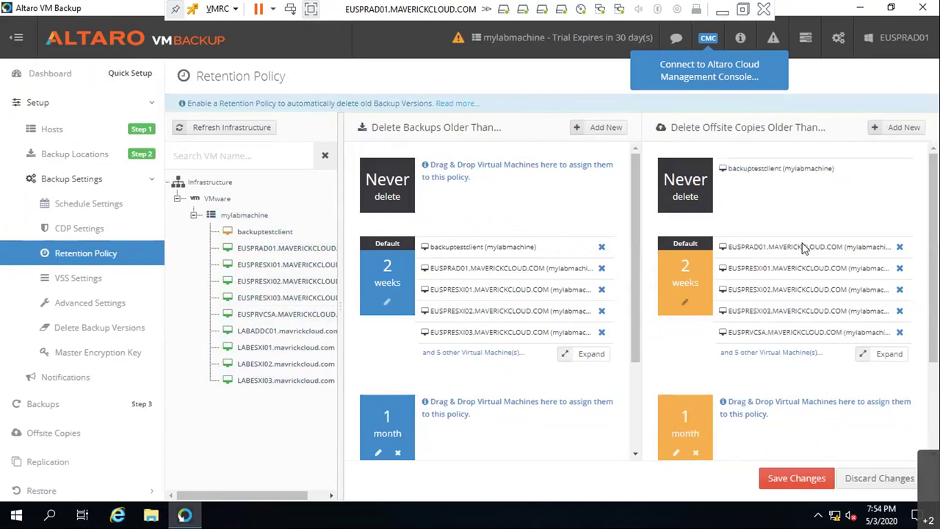
{"action": "left_click_drag", "start_coordinate": [252, 234], "coordinate": [774, 190]}
{"action": "left_click_drag", "start_coordinate": [256, 232], "coordinate": [716, 176]}
{"action": "left_click", "coordinate": [764, 470]}
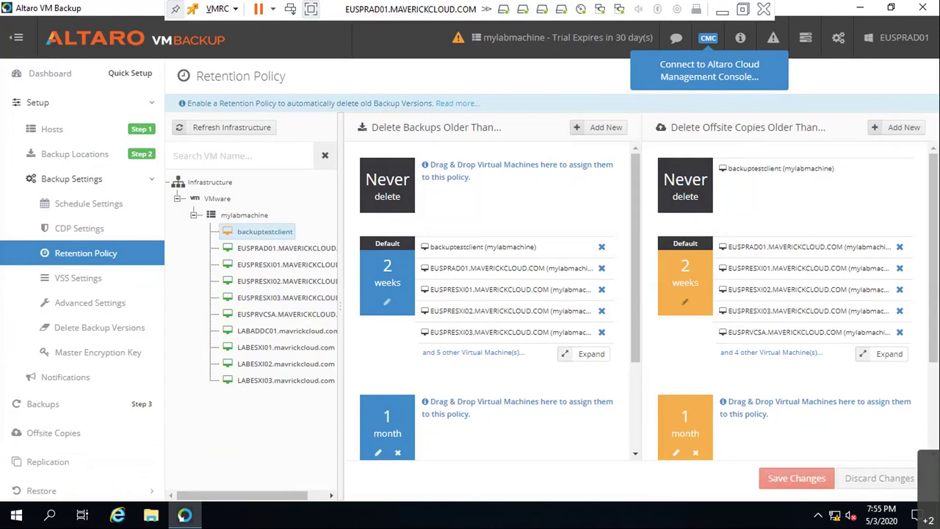
{"action": "left_click", "coordinate": [73, 284]}
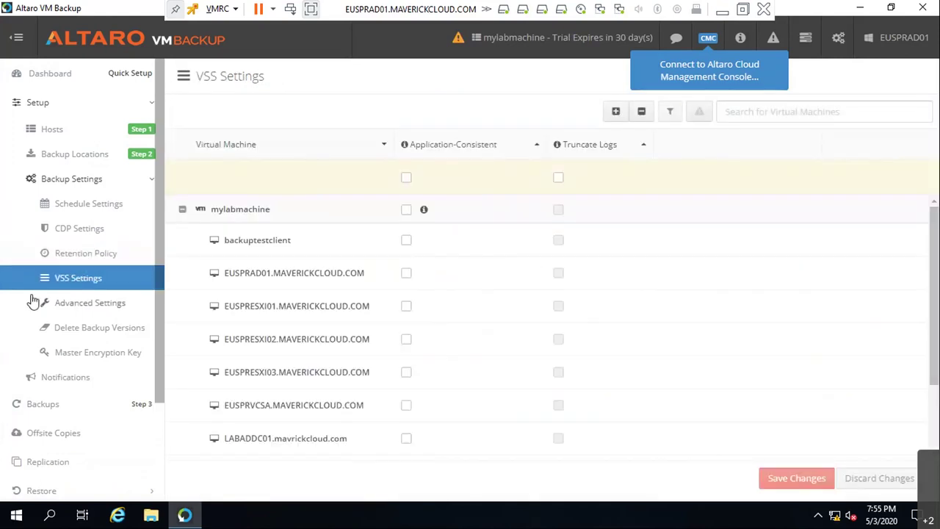
- Go from VSS Settings through Advanced Settings to the Backups page listing backuptestclient
{"action": "left_click", "coordinate": [113, 307]}
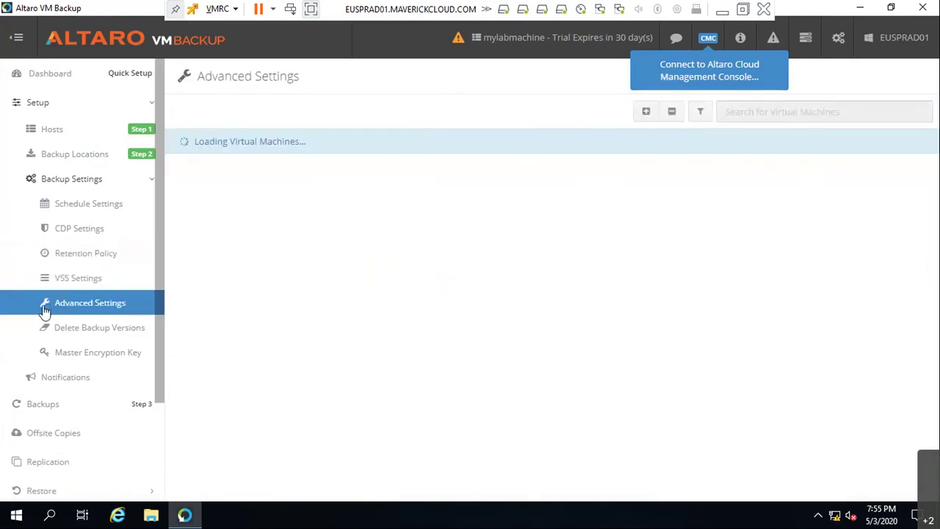
{"action": "scroll", "coordinate": [44, 310], "scroll_direction": "down", "scroll_amount": 3}
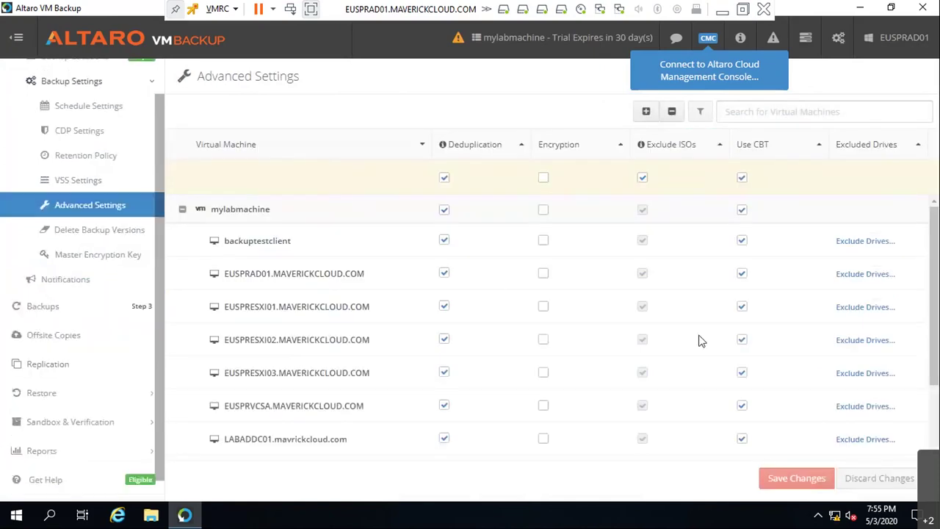
{"action": "scroll", "coordinate": [689, 203], "scroll_direction": "down", "scroll_amount": 3}
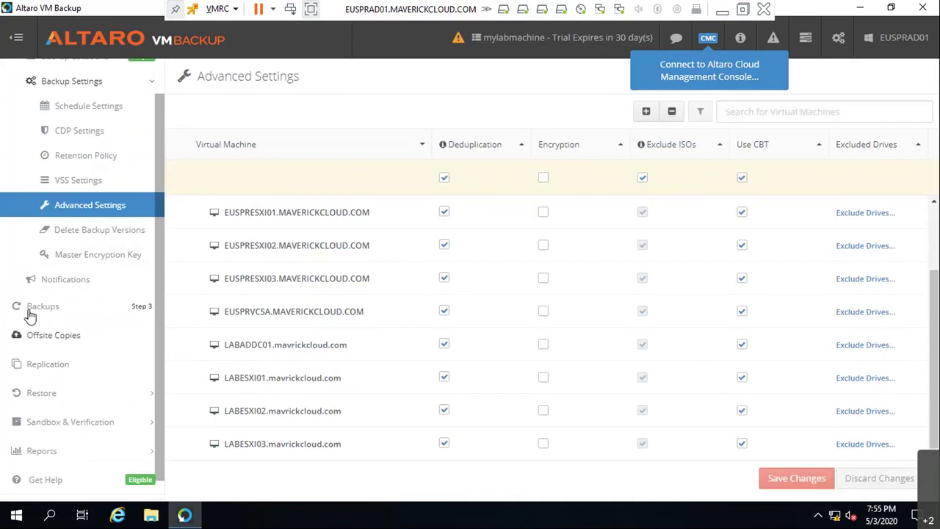
{"action": "left_click", "coordinate": [111, 314]}
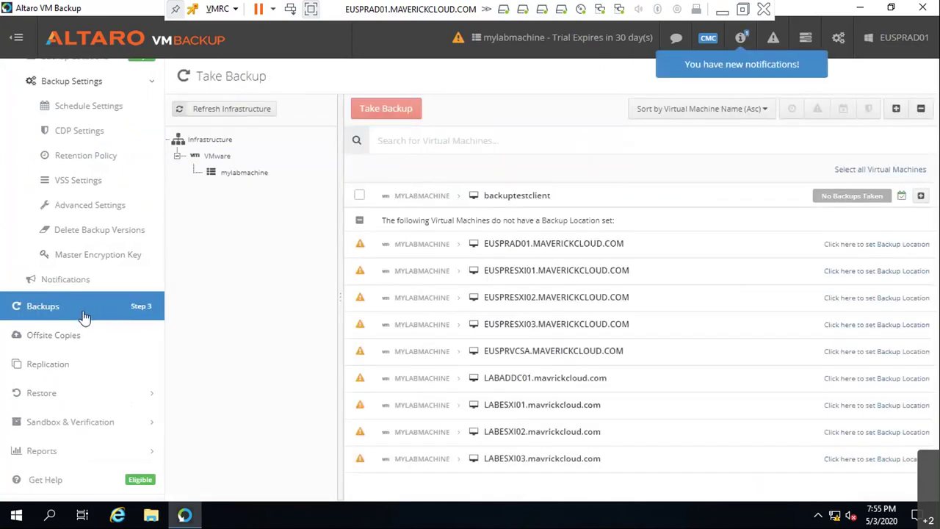
- Take a backup of backuptestclient, then minimize the remote console to reveal the ESXi client
{"action": "left_click", "coordinate": [425, 206]}
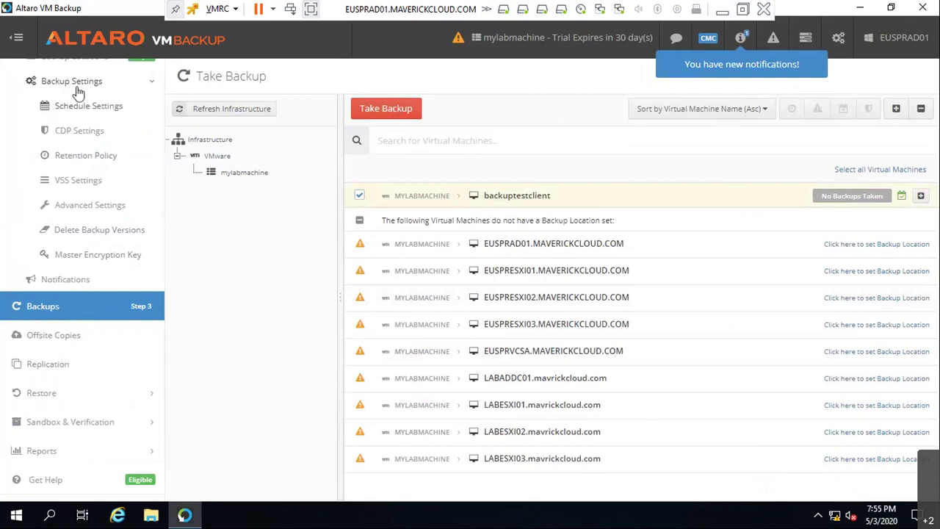
{"action": "left_click", "coordinate": [386, 108]}
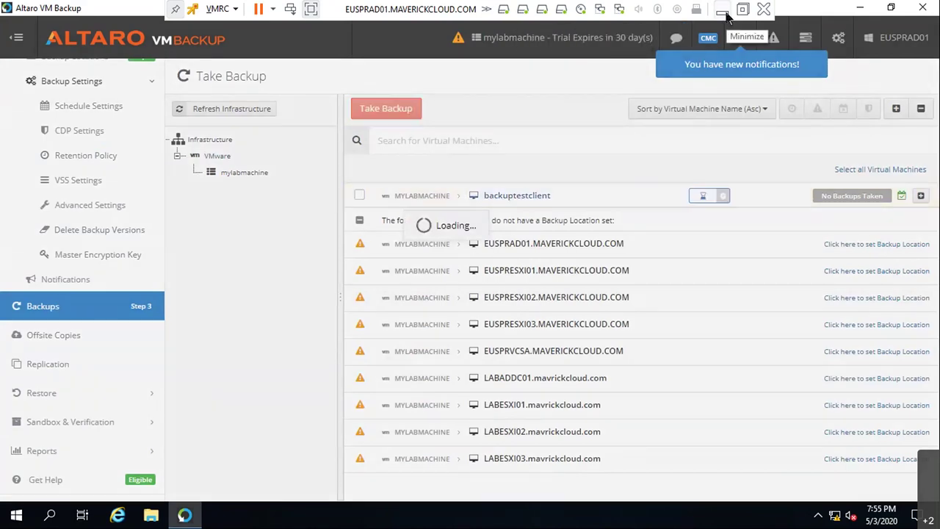
{"action": "left_click", "coordinate": [723, 11]}
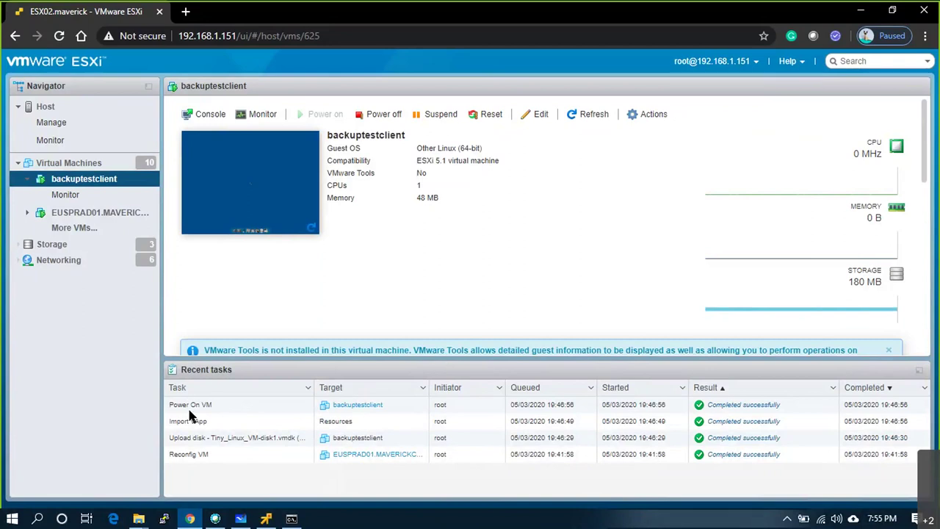
{"action": "left_click", "coordinate": [889, 351]}
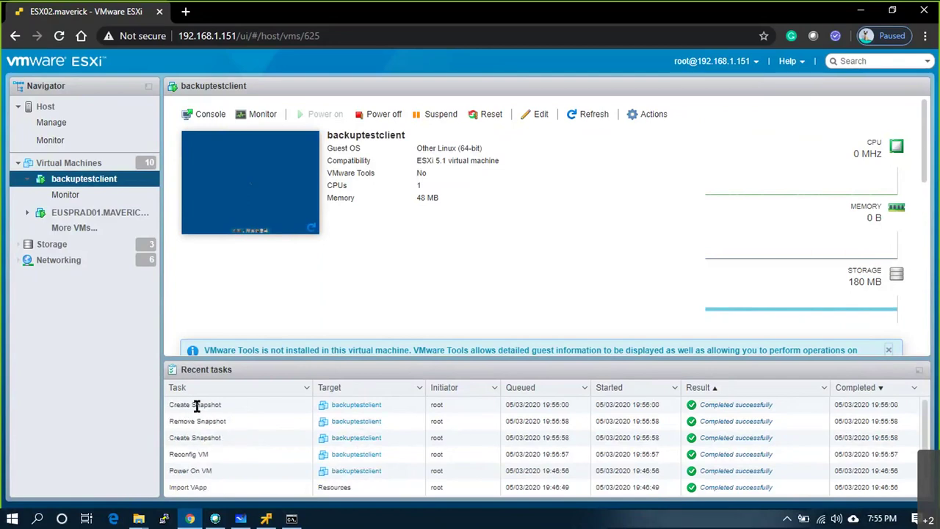
{"action": "right_click", "coordinate": [63, 184]}
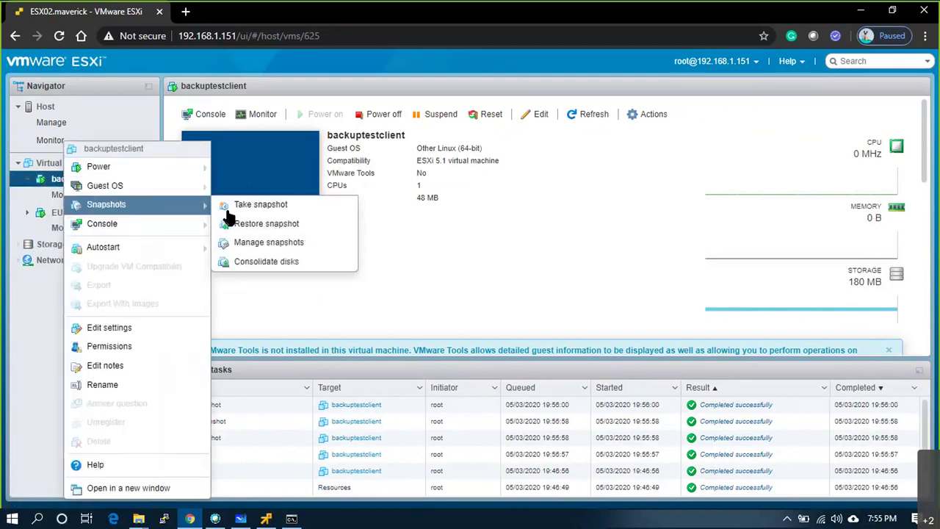
{"action": "mouse_move", "coordinate": [168, 204]}
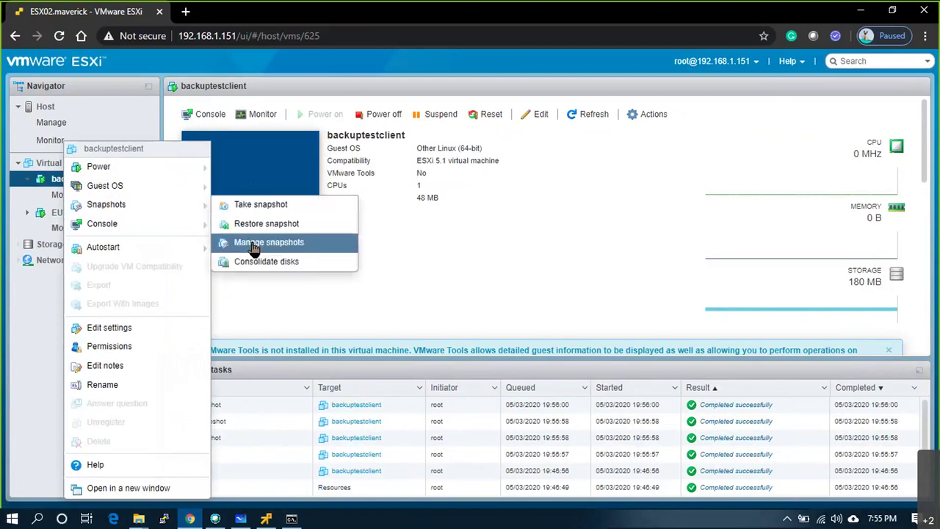
{"action": "left_click", "coordinate": [254, 242]}
{"action": "left_click", "coordinate": [195, 166]}
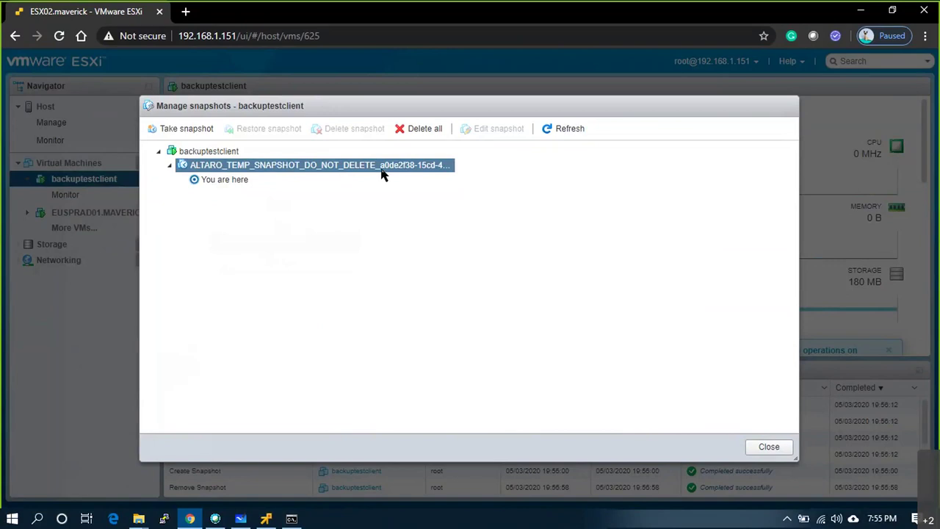
{"action": "left_click", "coordinate": [348, 177]}
{"action": "left_click", "coordinate": [200, 170]}
{"action": "left_click", "coordinate": [769, 447]}
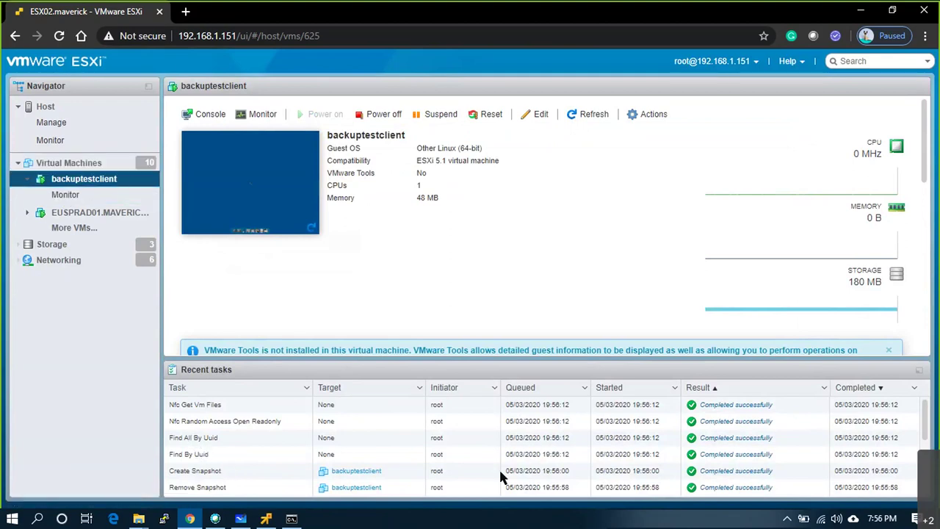
{"action": "left_click_drag", "start_coordinate": [546, 472], "coordinate": [564, 472]}
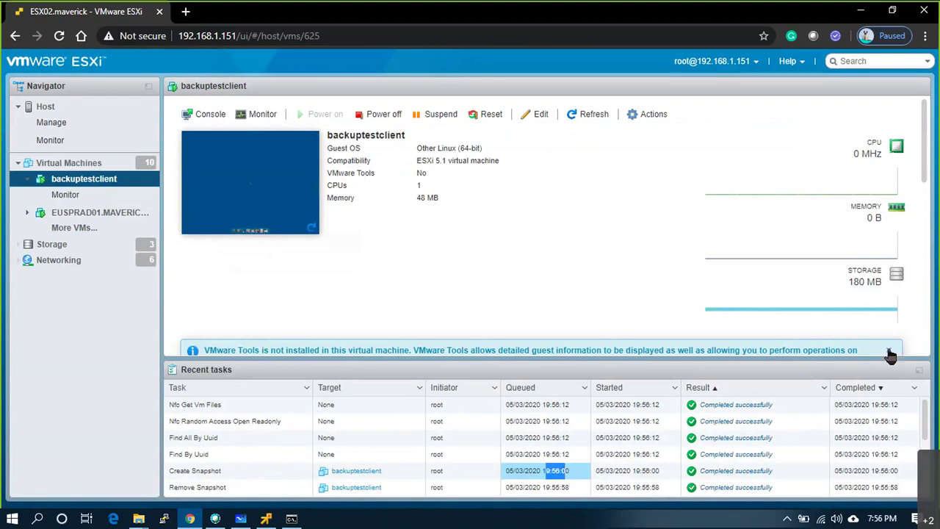
{"action": "left_click", "coordinate": [572, 309]}
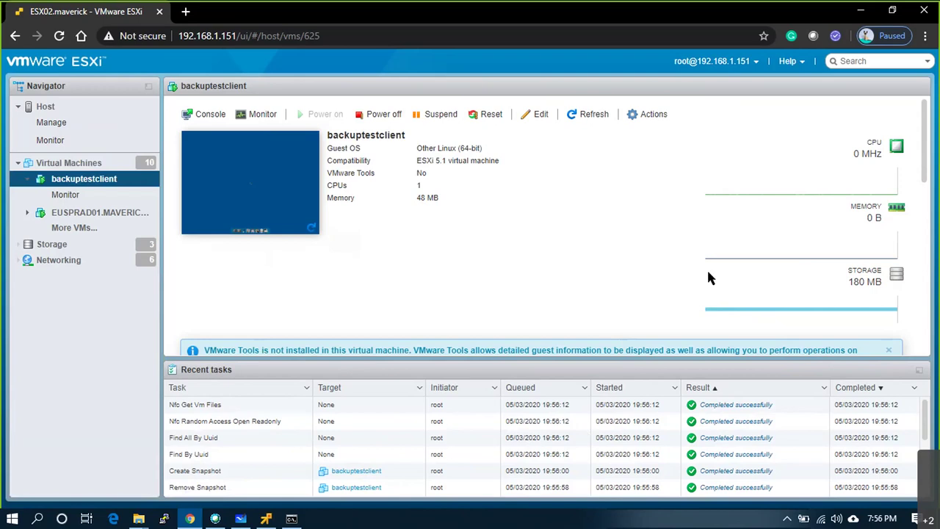
{"action": "scroll", "coordinate": [369, 294], "scroll_direction": "down", "scroll_amount": 1}
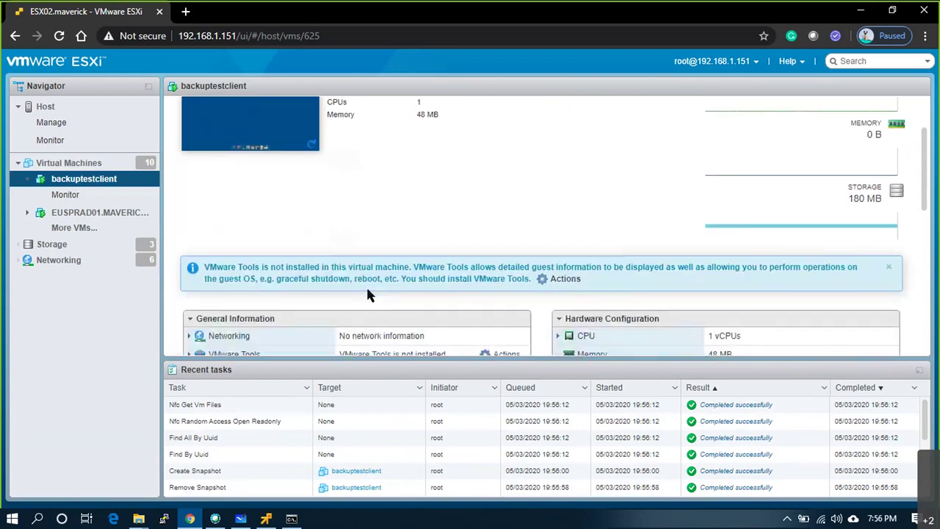
{"action": "scroll", "coordinate": [369, 293], "scroll_direction": "up", "scroll_amount": 1}
{"action": "left_click", "coordinate": [270, 519]}
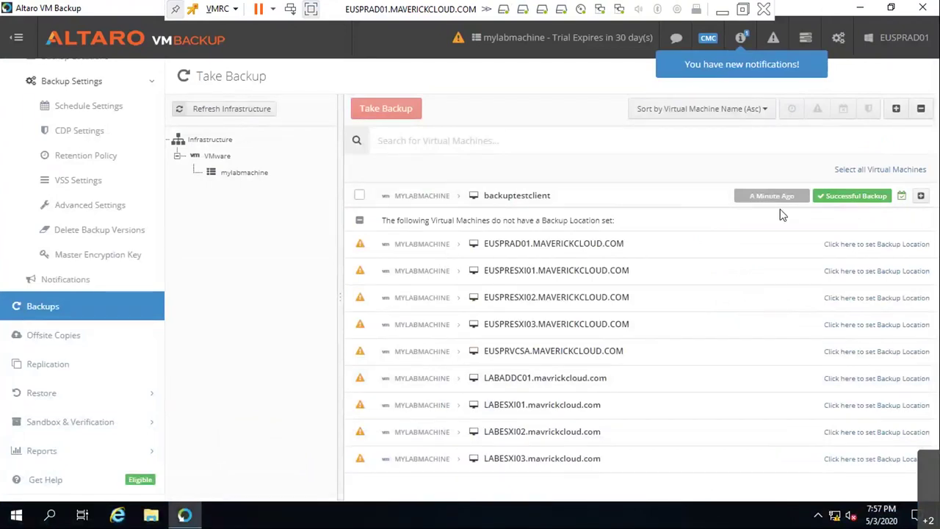
{"action": "mouse_move", "coordinate": [735, 190]}
{"action": "left_click", "coordinate": [724, 13]}
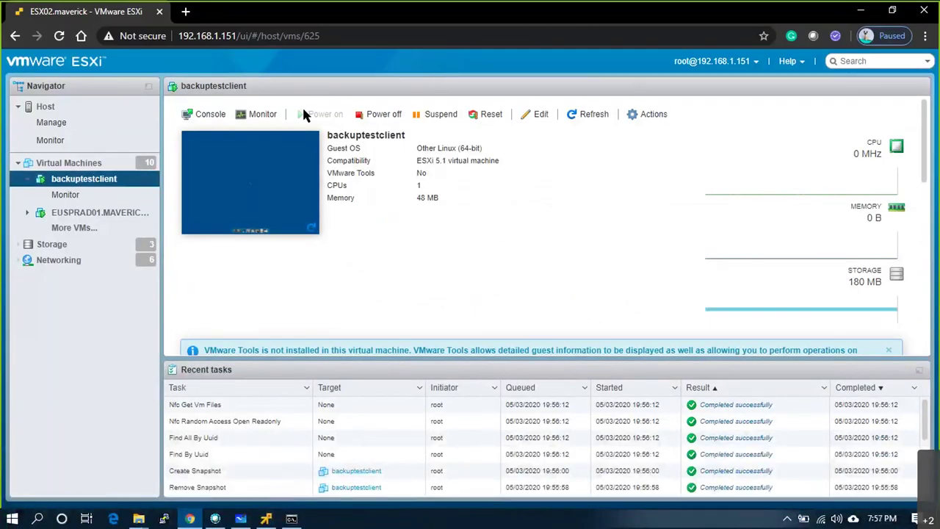
{"action": "right_click", "coordinate": [79, 183]}
{"action": "mouse_move", "coordinate": [135, 206]}
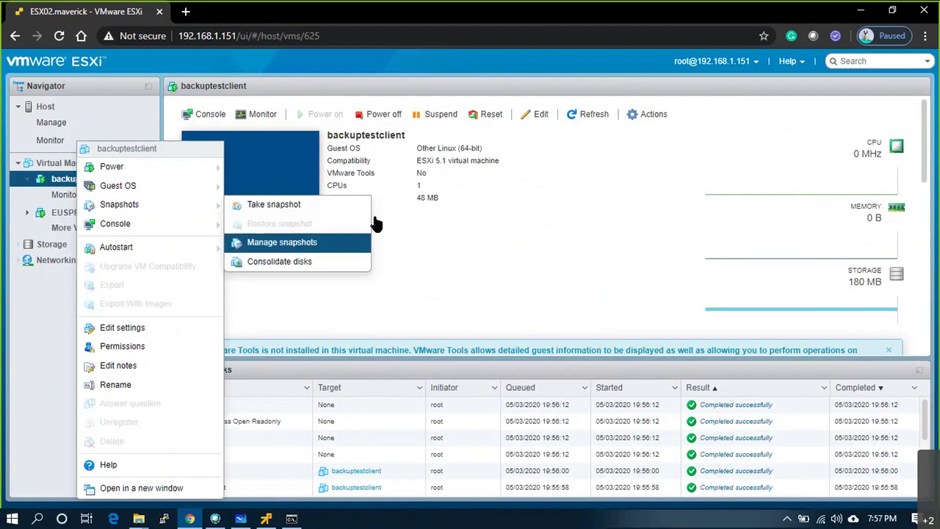
{"action": "left_click", "coordinate": [360, 243]}
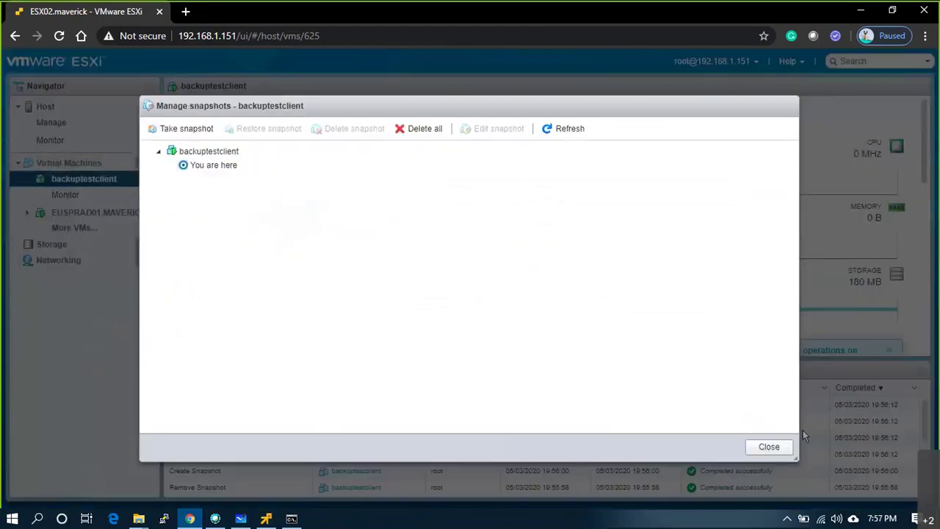
{"action": "left_click", "coordinate": [775, 451]}
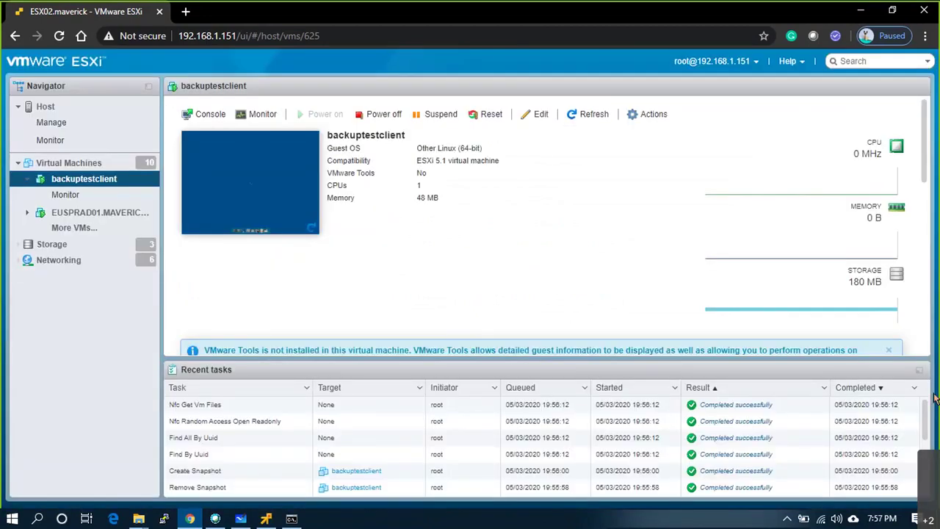
{"action": "left_click", "coordinate": [266, 518]}
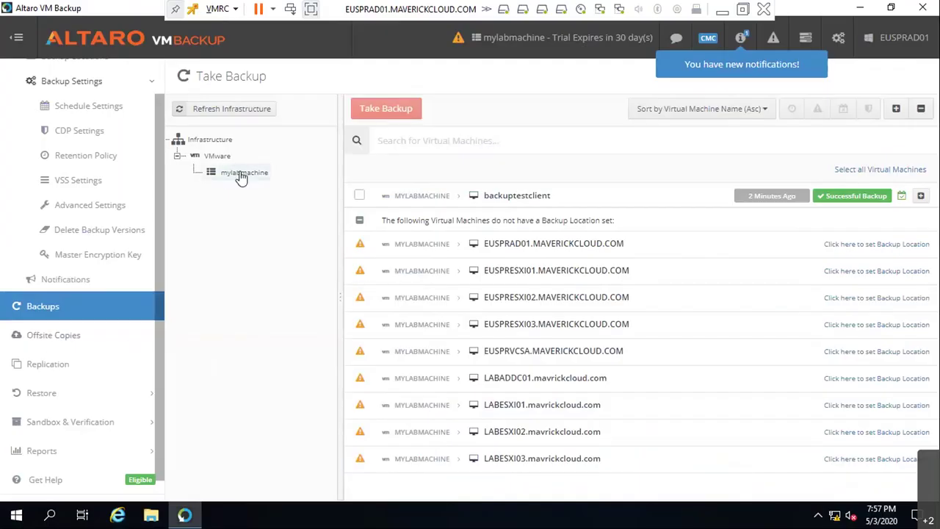
- Open mylabmachine's Backup Health Monitor under Sandbox & Verification, then reload backuptestclient's ESXi summary
{"action": "left_click", "coordinate": [240, 173]}
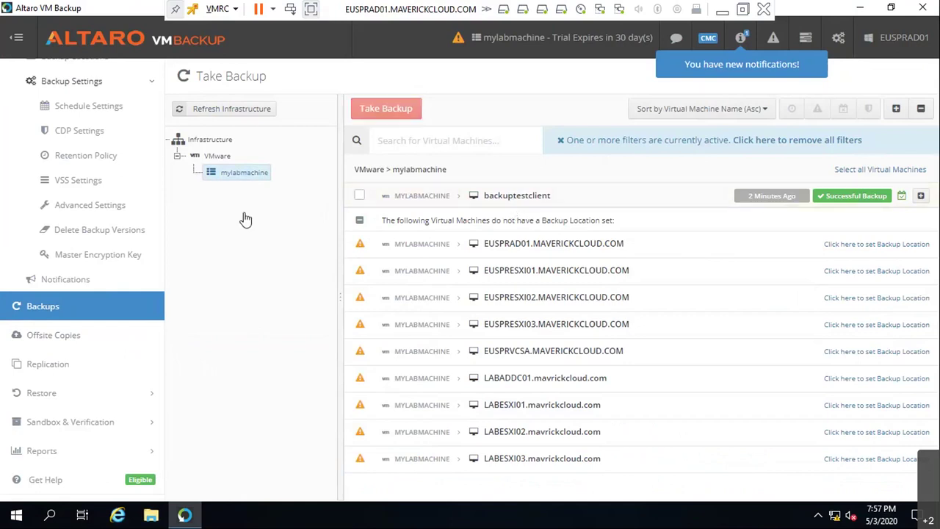
{"action": "scroll", "coordinate": [80, 420], "scroll_direction": "down", "scroll_amount": 1}
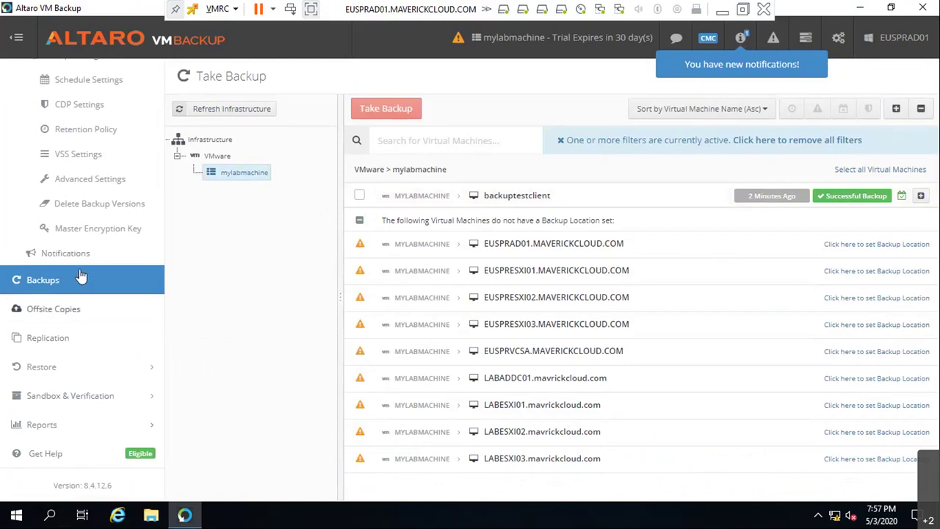
{"action": "scroll", "coordinate": [73, 287], "scroll_direction": "up", "scroll_amount": 5}
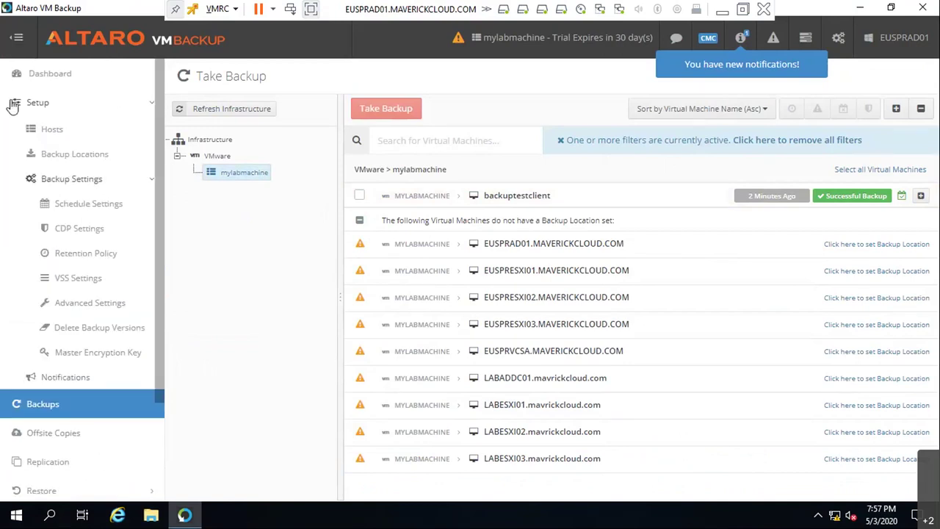
{"action": "left_click", "coordinate": [67, 178]}
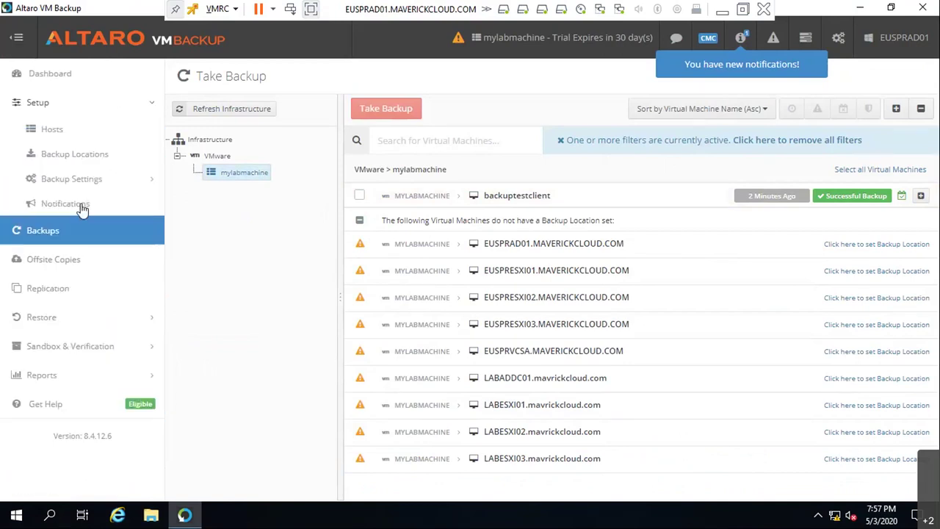
{"action": "left_click", "coordinate": [95, 348]}
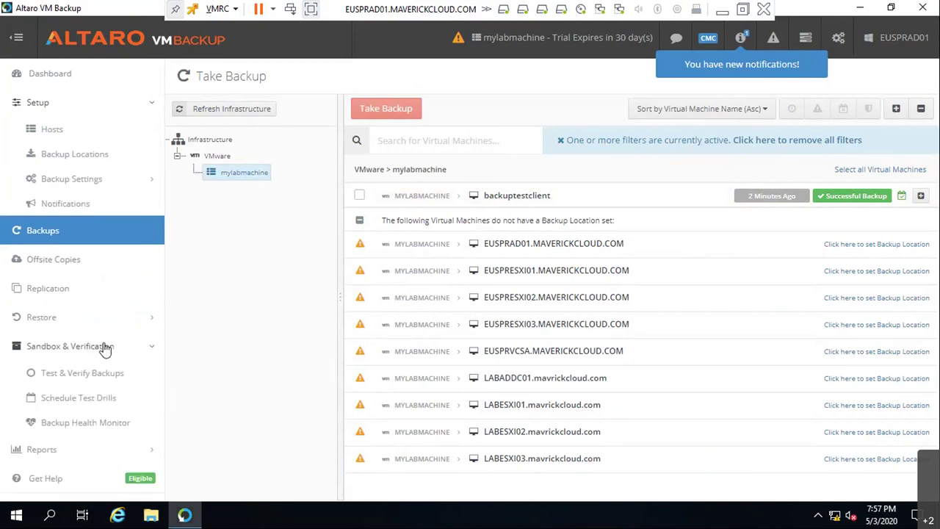
{"action": "left_click", "coordinate": [119, 429]}
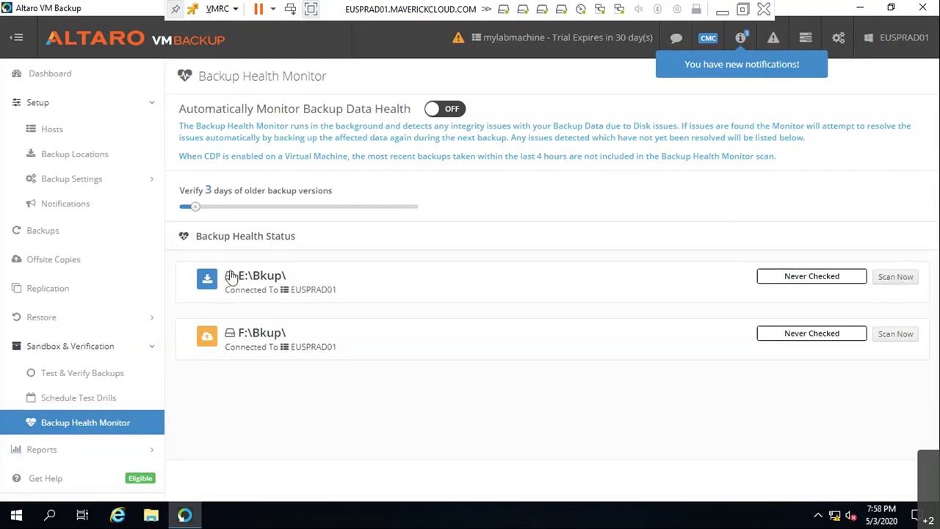
{"action": "left_click", "coordinate": [722, 9]}
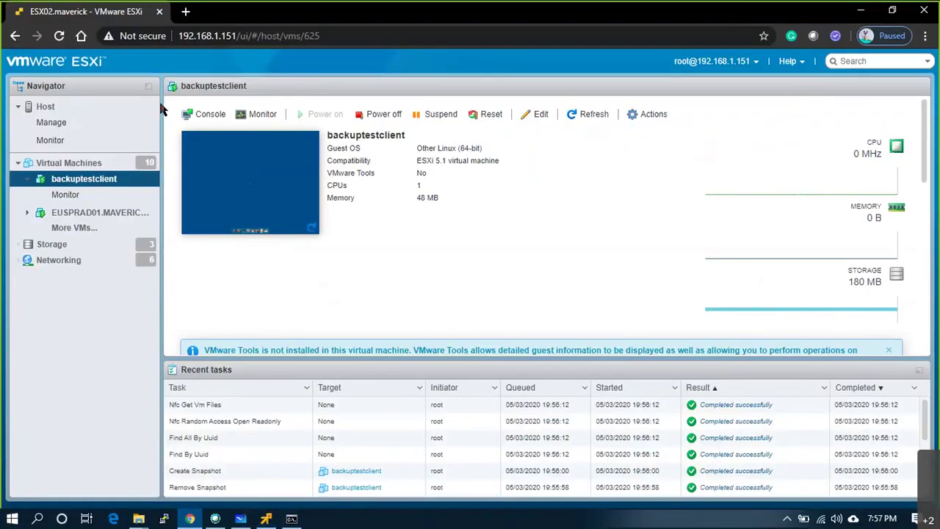
{"action": "left_click", "coordinate": [101, 180]}
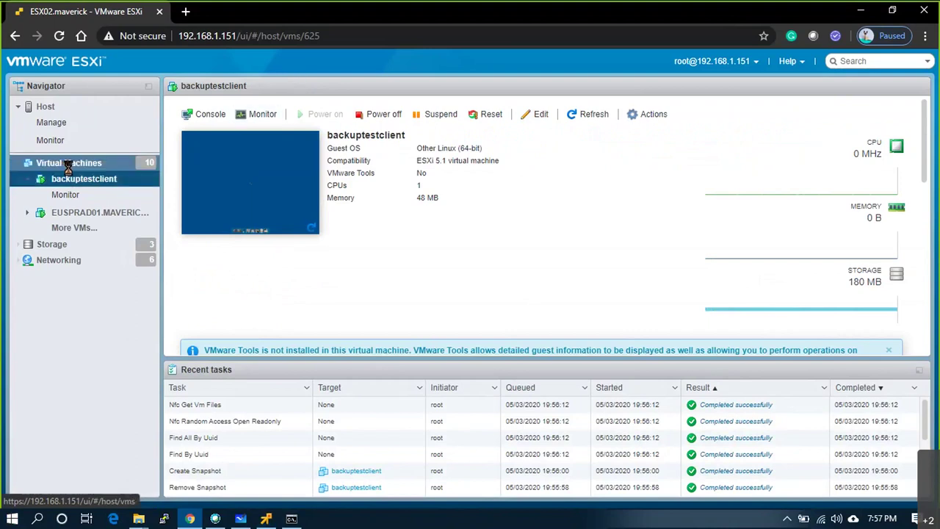
- Power off the backuptestclient virtual machine
{"action": "left_click", "coordinate": [69, 164]}
{"action": "left_click", "coordinate": [84, 179]}
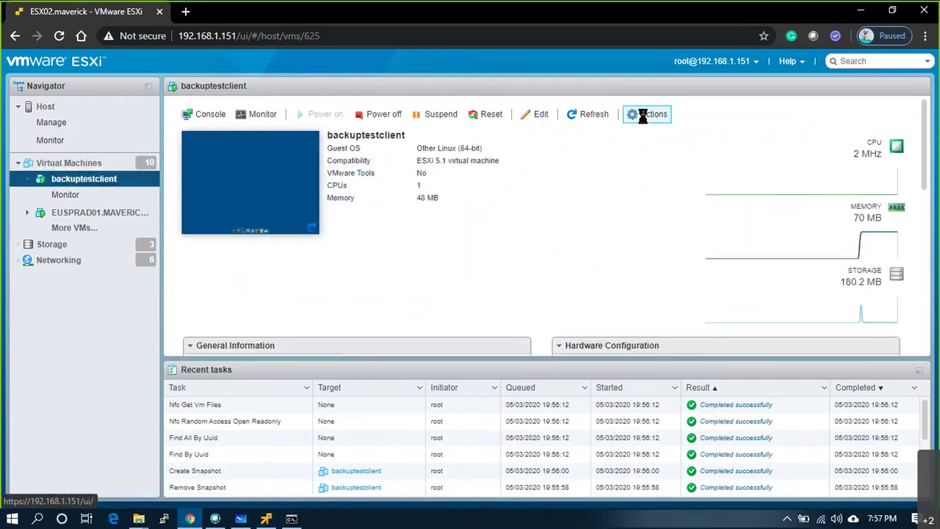
{"action": "left_click", "coordinate": [377, 115]}
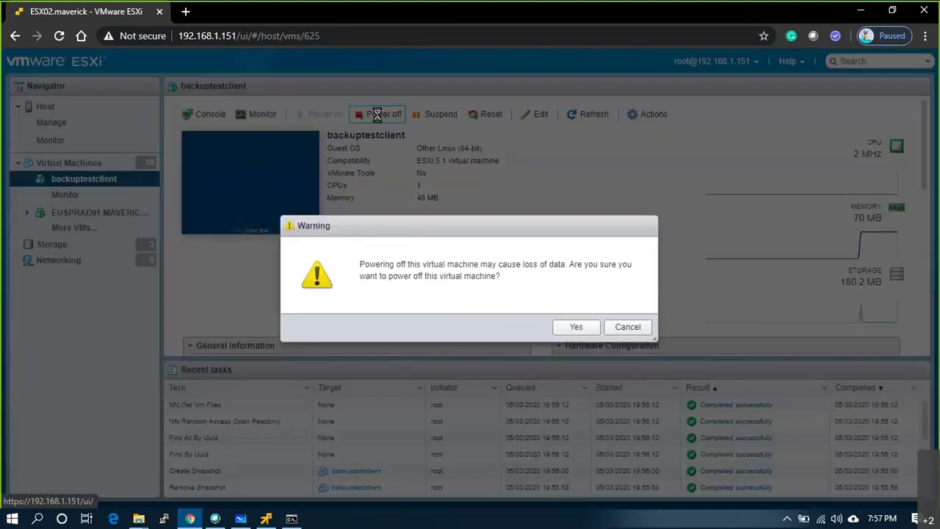
{"action": "left_click", "coordinate": [575, 327]}
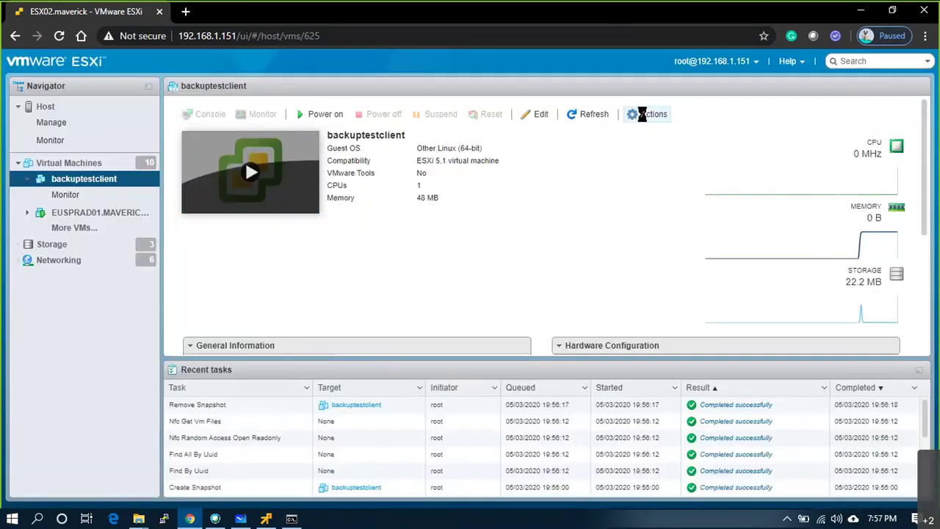
- Delete backuptestclient from the host via its Actions menu
{"action": "left_click", "coordinate": [46, 106]}
{"action": "left_click", "coordinate": [78, 184]}
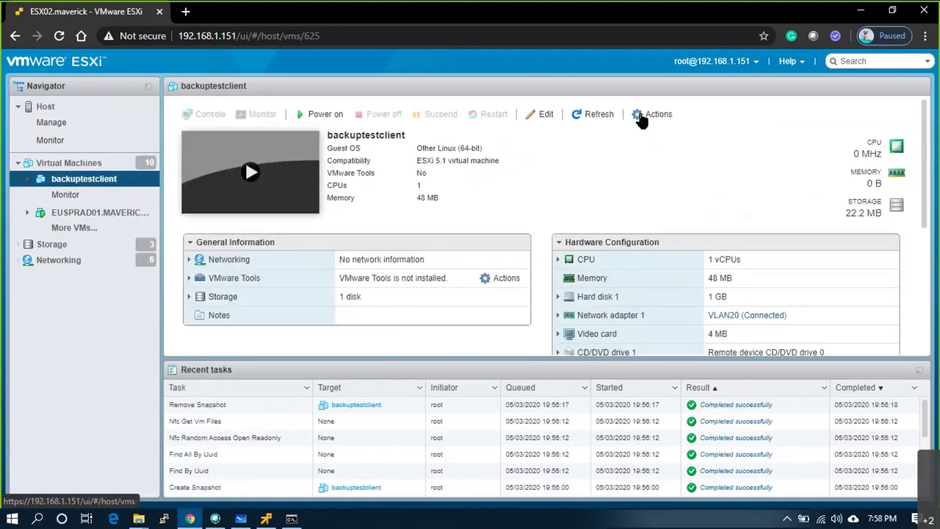
{"action": "left_click", "coordinate": [646, 116]}
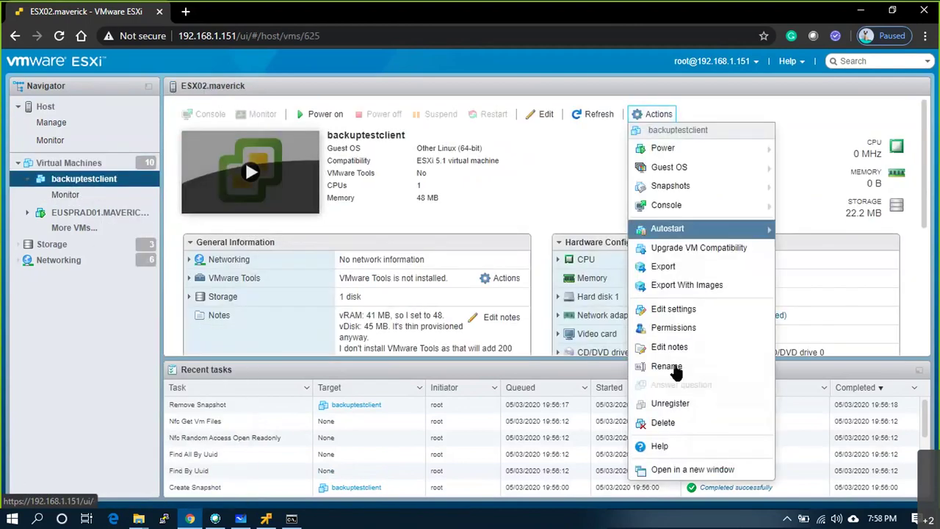
{"action": "left_click", "coordinate": [663, 422]}
{"action": "left_click", "coordinate": [547, 334]}
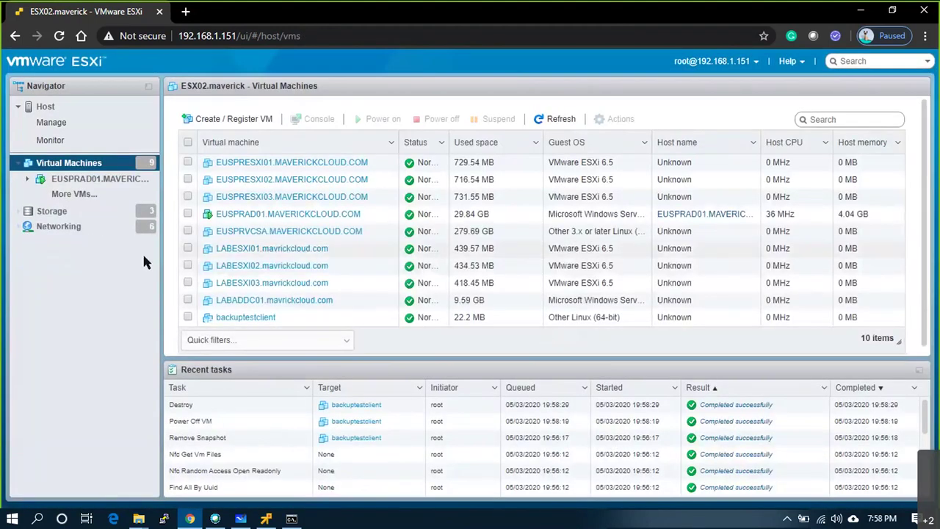
- Refresh the Virtual Machines list to confirm backuptestclient is gone, leaving 9 items
{"action": "left_click", "coordinate": [547, 119]}
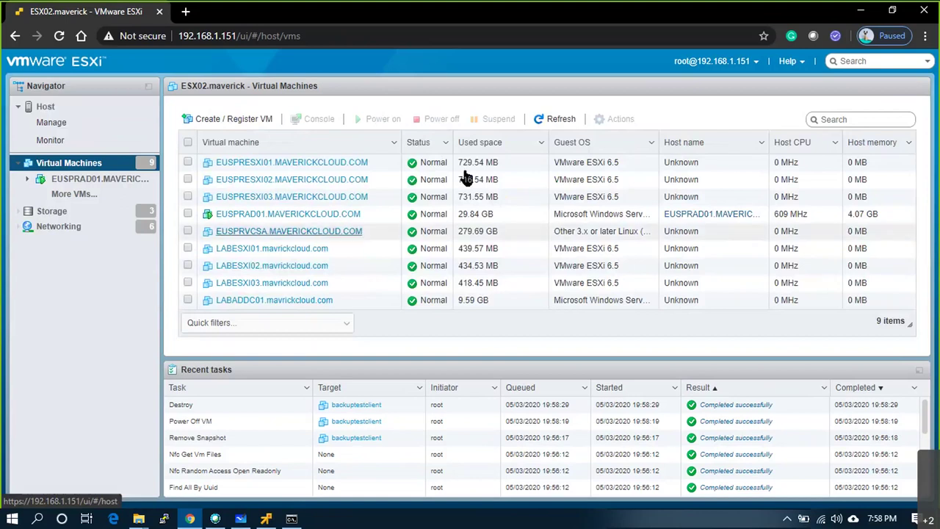
- Begin Restore VM as Clone from the E:\Bkup\ location with backuptestclient selected
{"action": "left_click", "coordinate": [267, 519]}
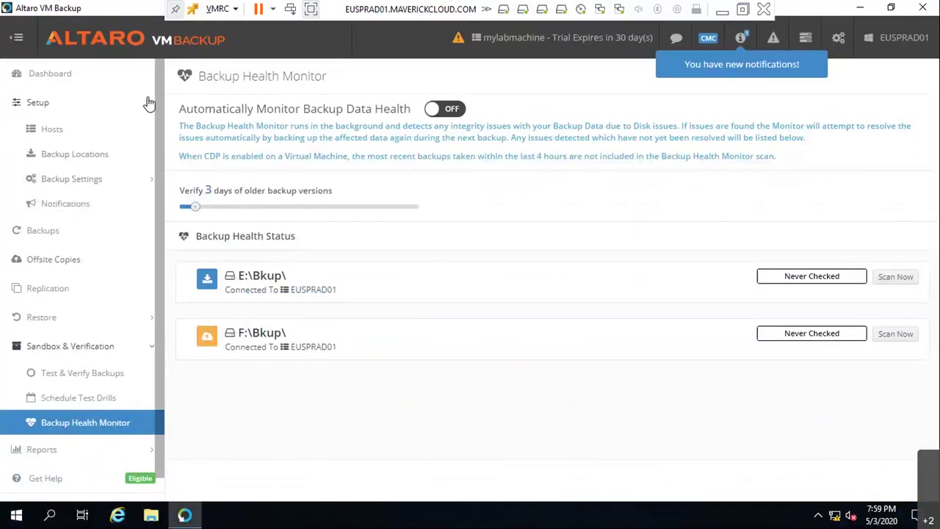
{"action": "left_click", "coordinate": [52, 316]}
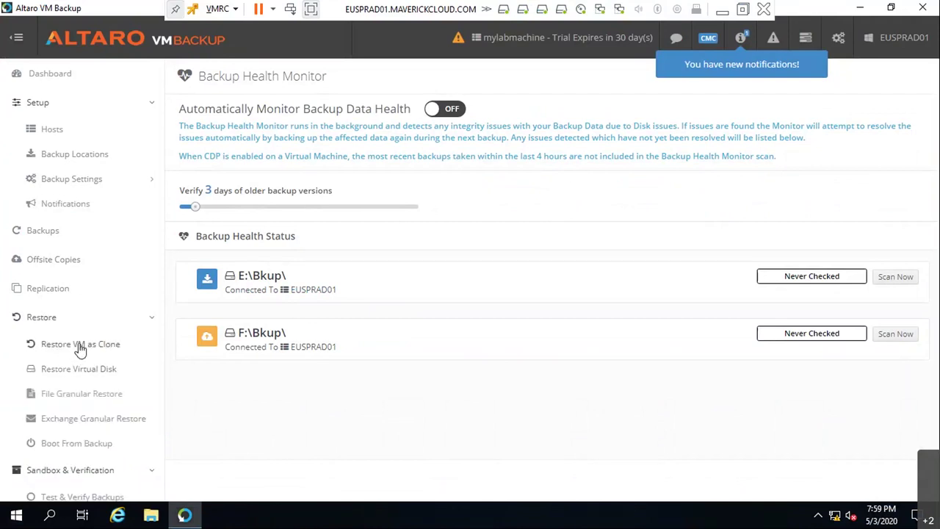
{"action": "left_click", "coordinate": [81, 347]}
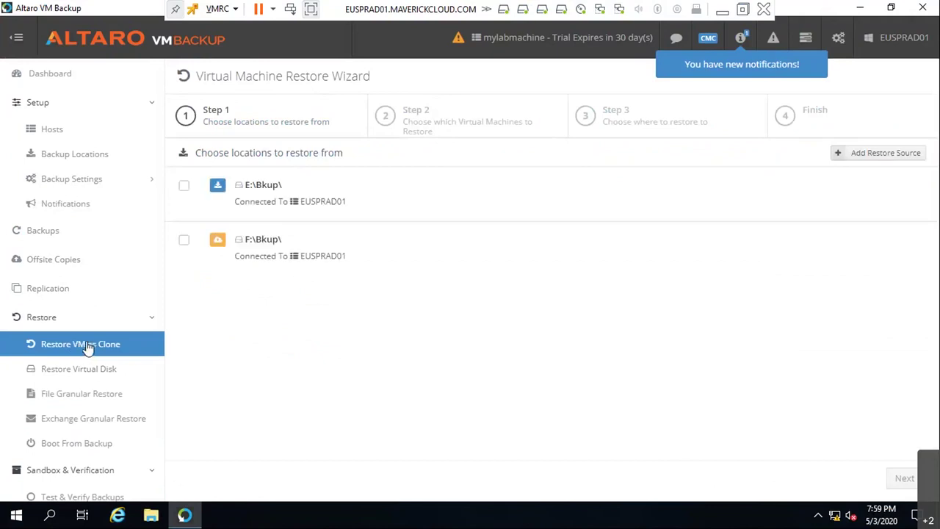
{"action": "left_click", "coordinate": [184, 187]}
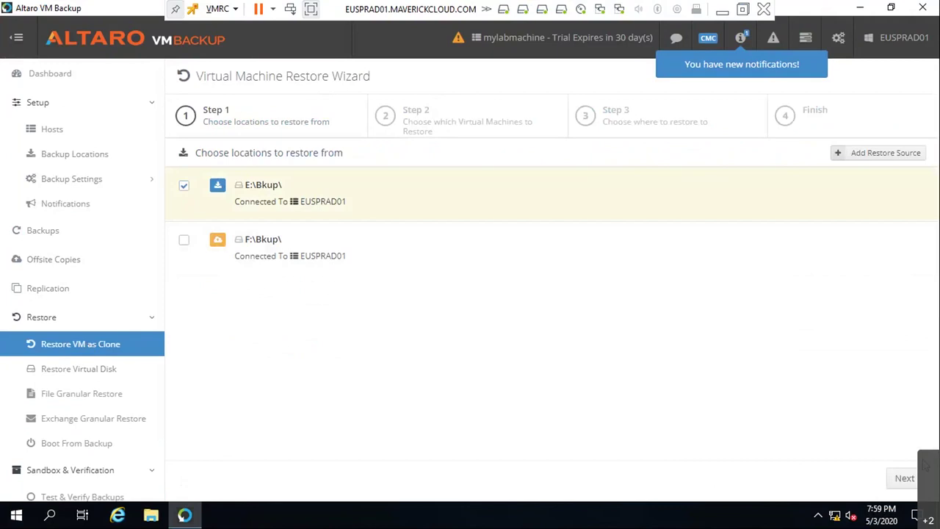
{"action": "left_click", "coordinate": [908, 482]}
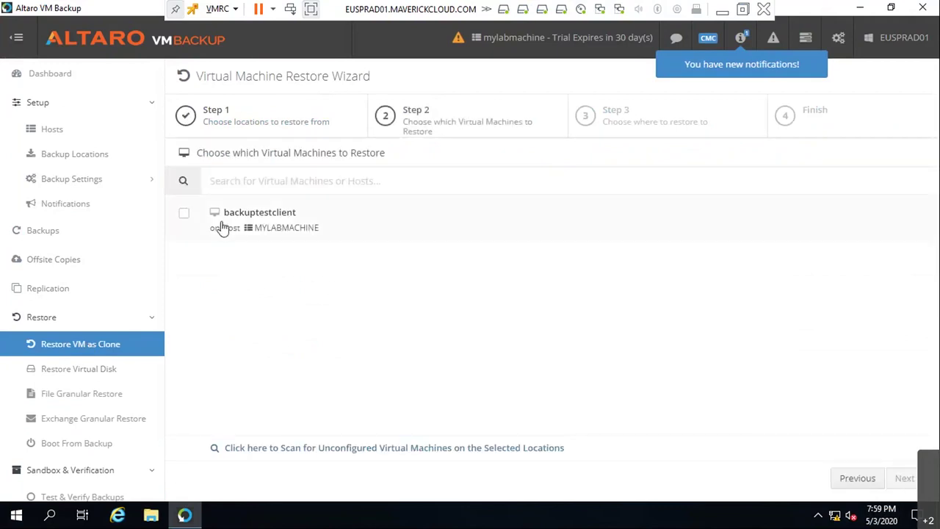
{"action": "left_click", "coordinate": [294, 227]}
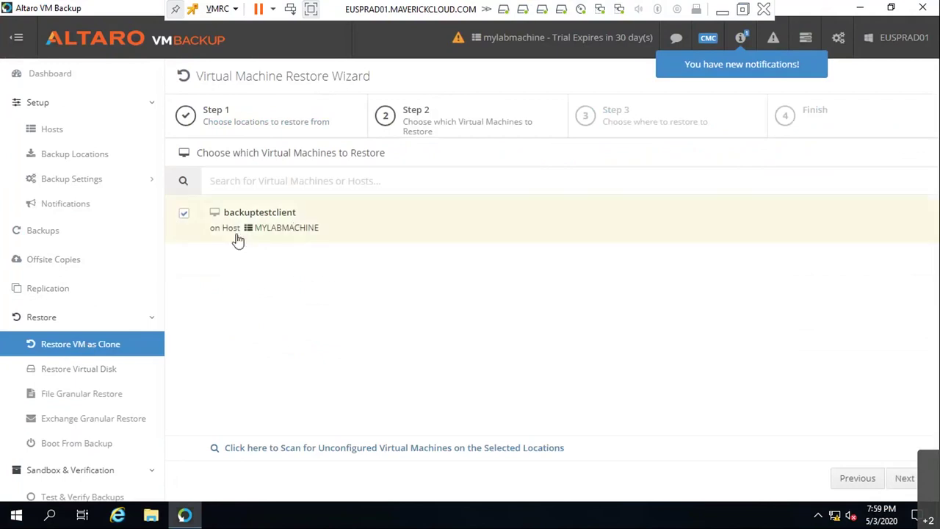
{"action": "left_click", "coordinate": [889, 481]}
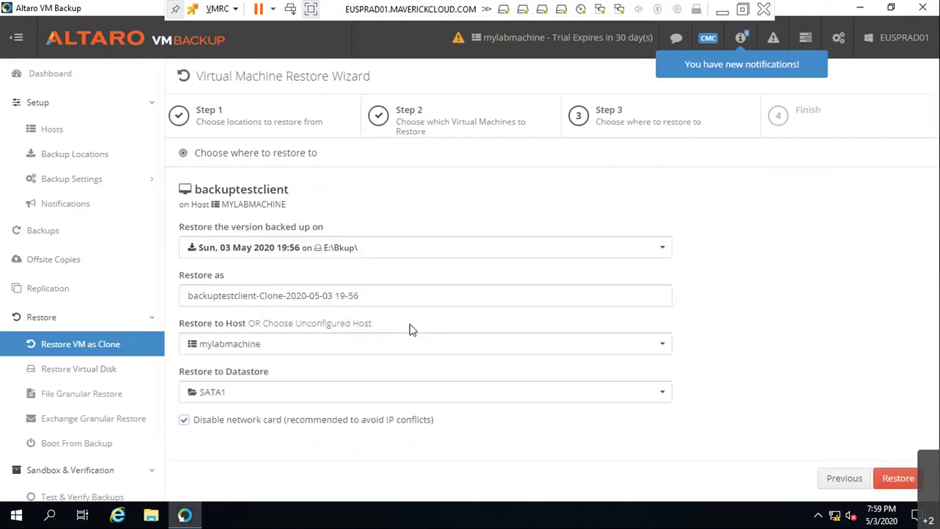
- Choose the 03 May 2020 19:56 backup version and name the clone newvmfrombackup
{"action": "left_click", "coordinate": [616, 248]}
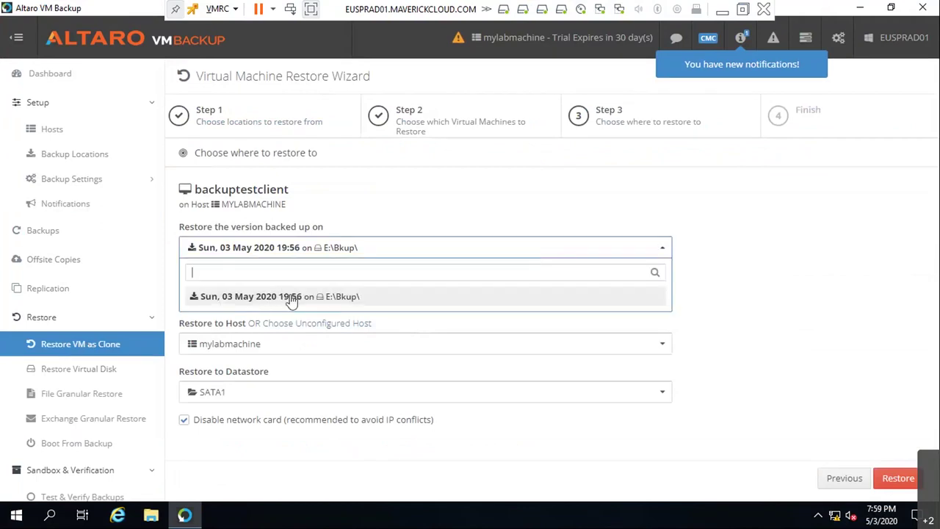
{"action": "left_click", "coordinate": [286, 297]}
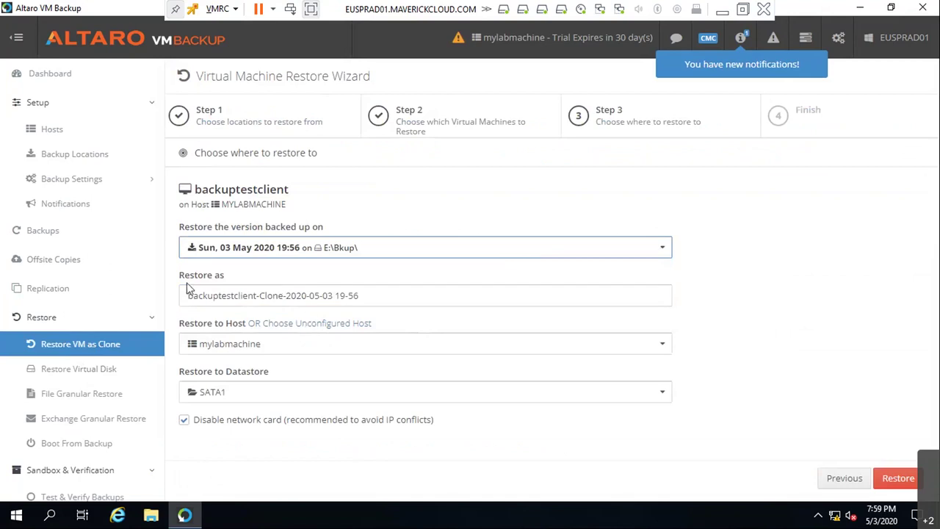
{"action": "left_click", "coordinate": [481, 294]}
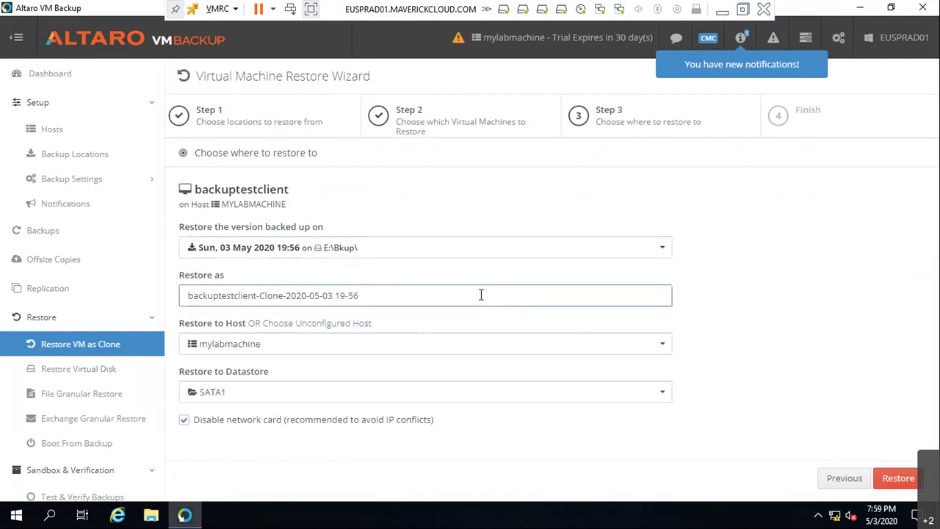
{"action": "key", "text": "BackSpace"}
{"action": "key", "text": "BackSpace"}
{"action": "key", "text": "BackSpace"}
{"action": "key", "text": "BackSpace"}
{"action": "key", "text": "BackSpace"}
{"action": "key", "text": "BackSpace"}
{"action": "key", "text": "BackSpace"}
{"action": "key", "text": "BackSpace"}
{"action": "key", "text": "BackSpace"}
{"action": "key", "text": "BackSpace"}
{"action": "key", "text": "BackSpace"}
{"action": "key", "text": "BackSpace"}
{"action": "key", "text": "BackSpace"}
{"action": "key", "text": "BackSpace"}
{"action": "key", "text": "BackSpace"}
{"action": "key", "text": "BackSpace"}
{"action": "key", "text": "BackSpace"}
{"action": "key", "text": "BackSpace"}
{"action": "key", "text": "BackSpace"}
{"action": "key", "text": "BackSpace"}
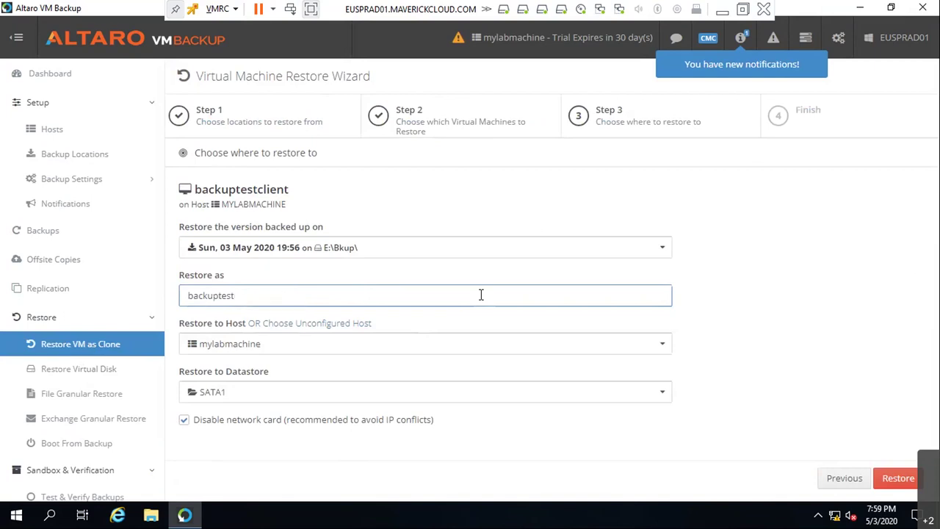
{"action": "type", "text": "NewVM"}
{"action": "key", "text": "BackSpace"}
{"action": "key", "text": "BackSpace"}
{"action": "key", "text": "BackSpace"}
{"action": "key", "text": "BackSpace"}
{"action": "key", "text": "BackSpace"}
{"action": "type", "text": "newvmfrombackup"}
- Target host mylabmachine with the SSD datastore and launch the restore
{"action": "left_click", "coordinate": [230, 350]}
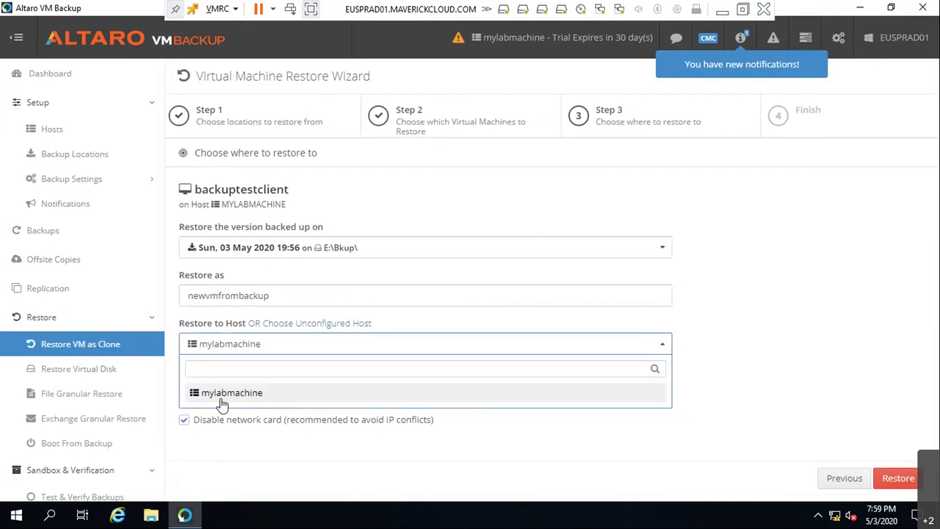
{"action": "left_click", "coordinate": [222, 403]}
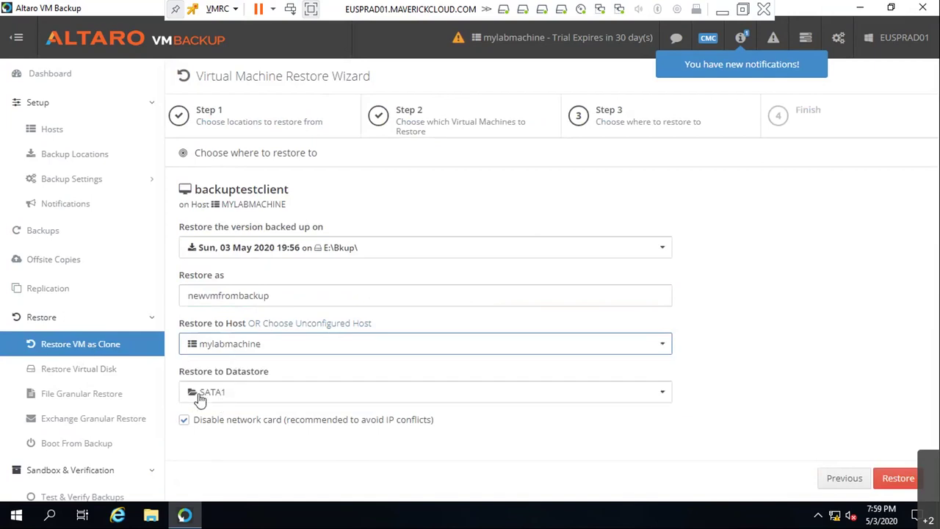
{"action": "left_click", "coordinate": [197, 393]}
{"action": "left_click", "coordinate": [235, 455]}
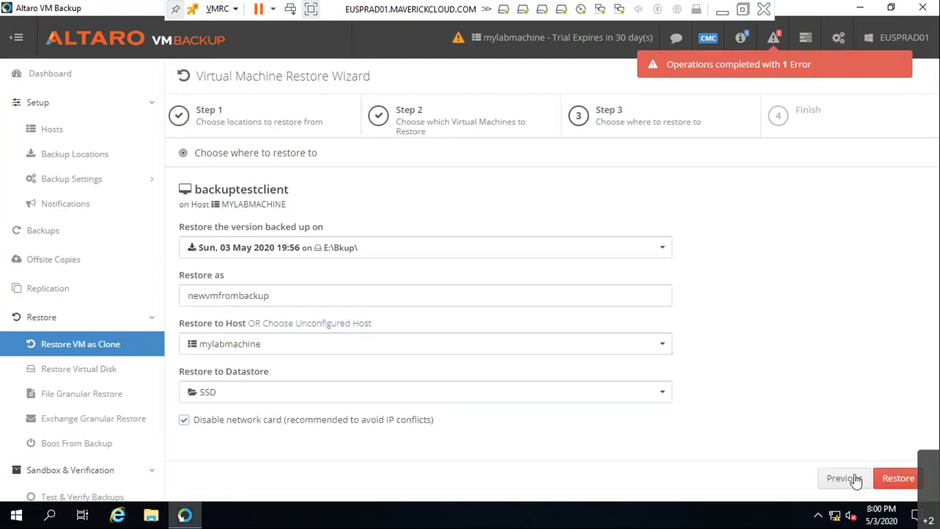
{"action": "left_click", "coordinate": [899, 477]}
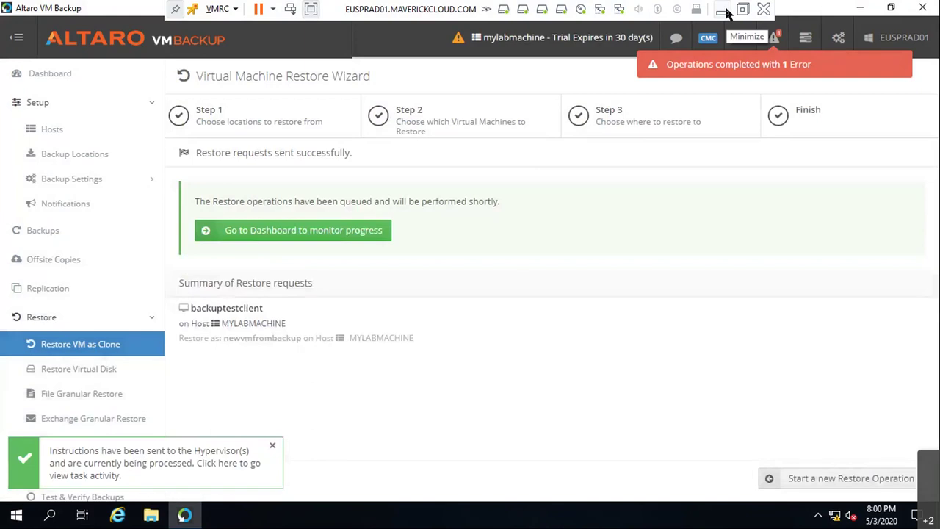
- Minimize the remote session to show the ESXi host's virtual machine list
{"action": "left_click", "coordinate": [716, 14]}
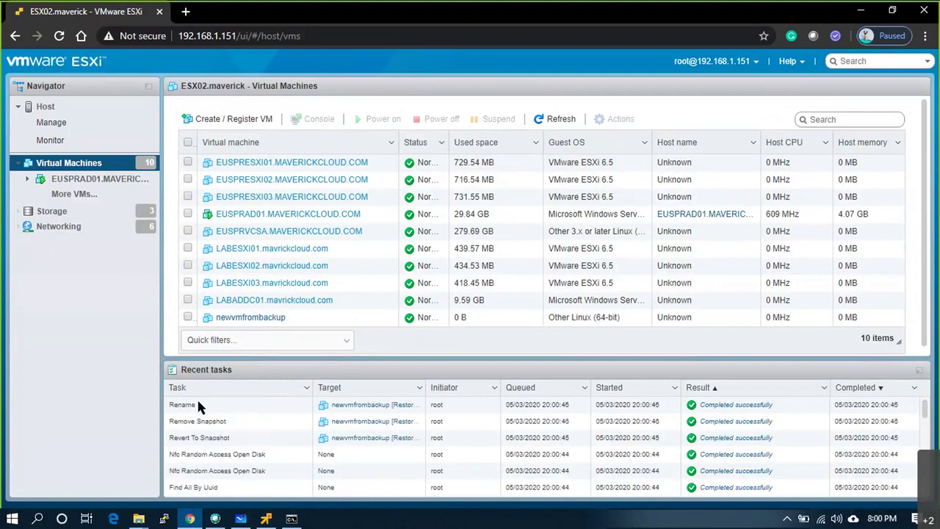
- Open the newvmfrombackup machine and reload the client after the unexpected error
{"action": "left_click", "coordinate": [50, 109]}
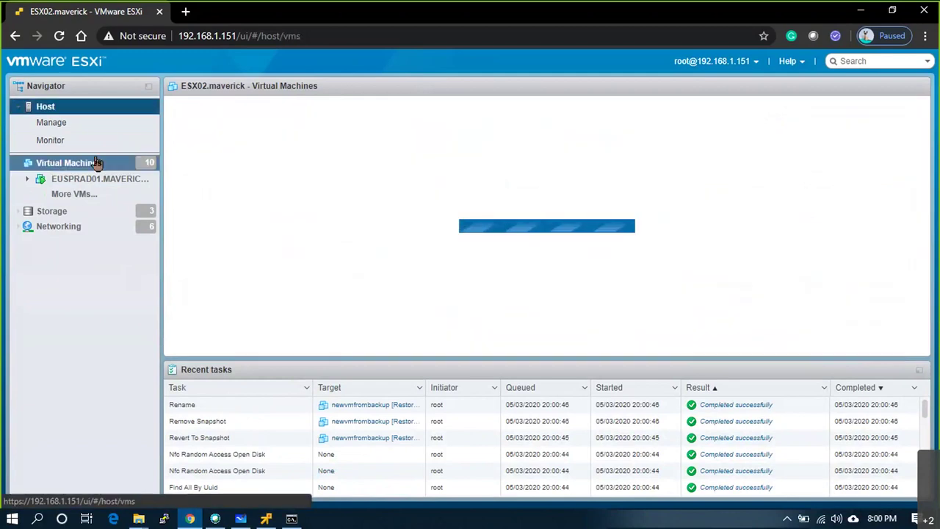
{"action": "left_click", "coordinate": [97, 163]}
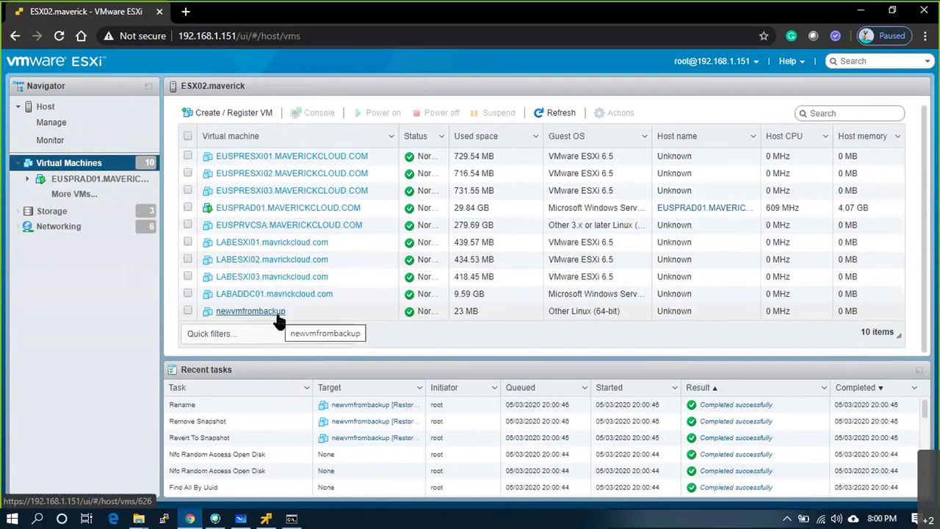
{"action": "left_click", "coordinate": [277, 317]}
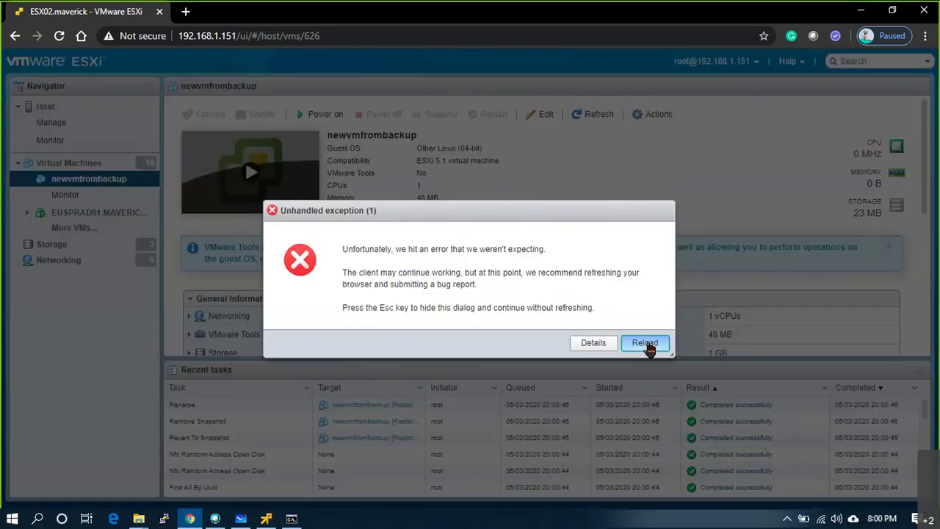
{"action": "left_click", "coordinate": [646, 345]}
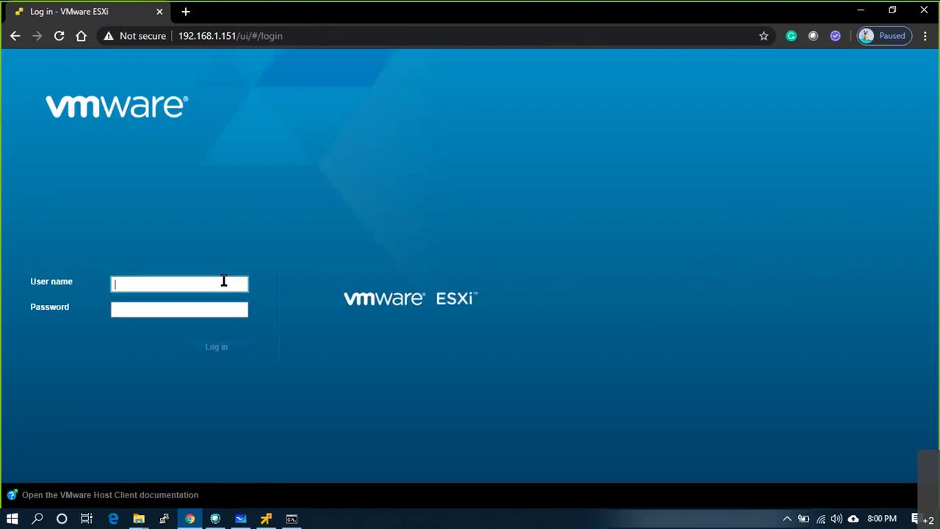
- Log back in to the host as root and reload the host client page
{"action": "left_click", "coordinate": [225, 283]}
{"action": "left_click", "coordinate": [208, 314]}
{"action": "left_click", "coordinate": [210, 311]}
{"action": "type", "text": "***"}
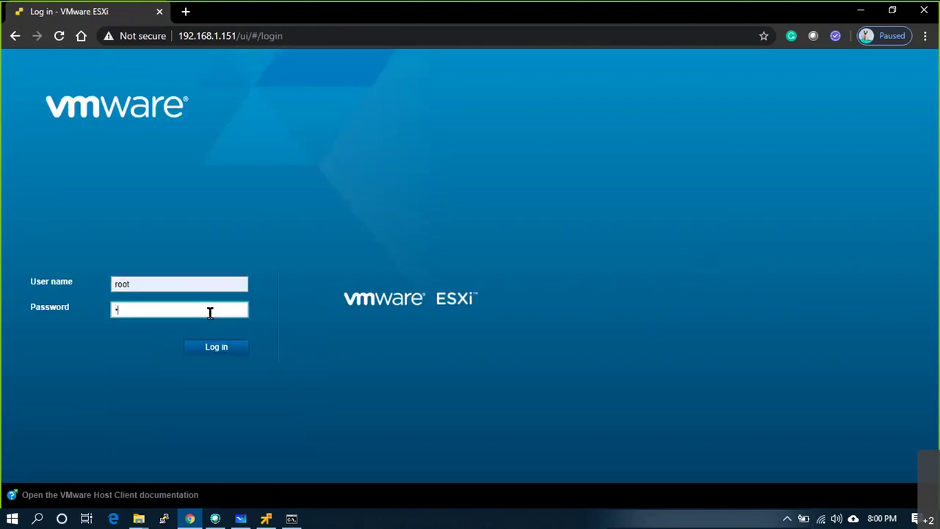
{"action": "type", "text": "****"}
{"action": "key", "text": "ctrl+a"}
{"action": "key", "text": "BackSpace"}
{"action": "type", "text": "**********"}
{"action": "key", "text": "Return"}
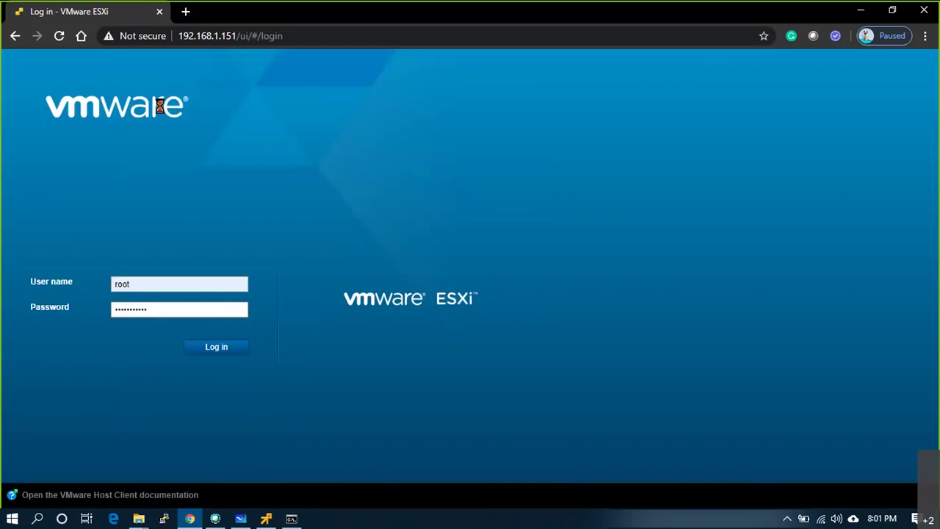
{"action": "left_click", "coordinate": [58, 36]}
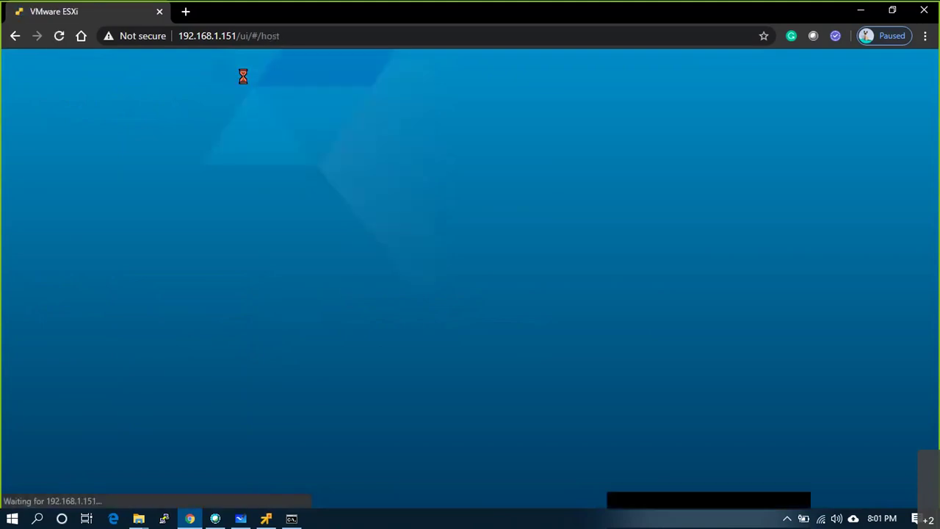
- Review the Altaro Dashboard's recent operations and error list, then return to the ESXi host
{"action": "left_click", "coordinate": [269, 519]}
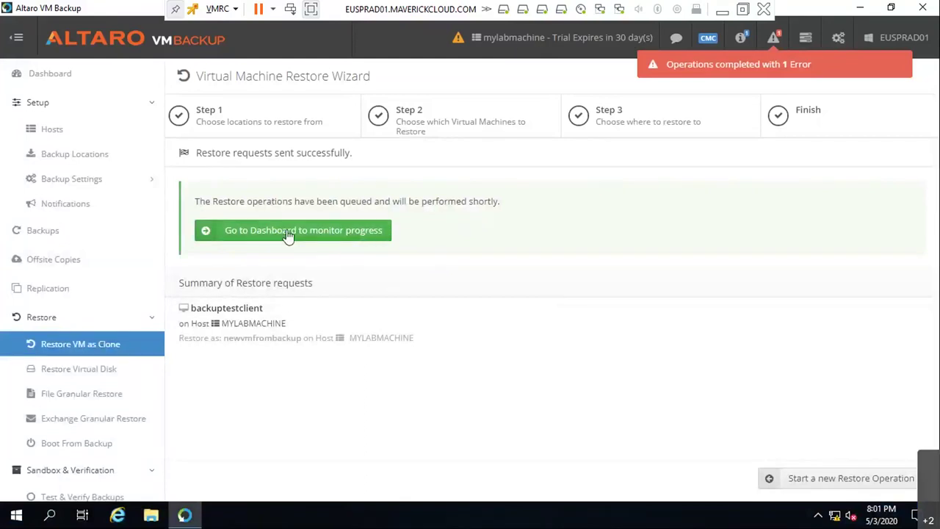
{"action": "left_click", "coordinate": [288, 231]}
{"action": "left_click", "coordinate": [800, 64]}
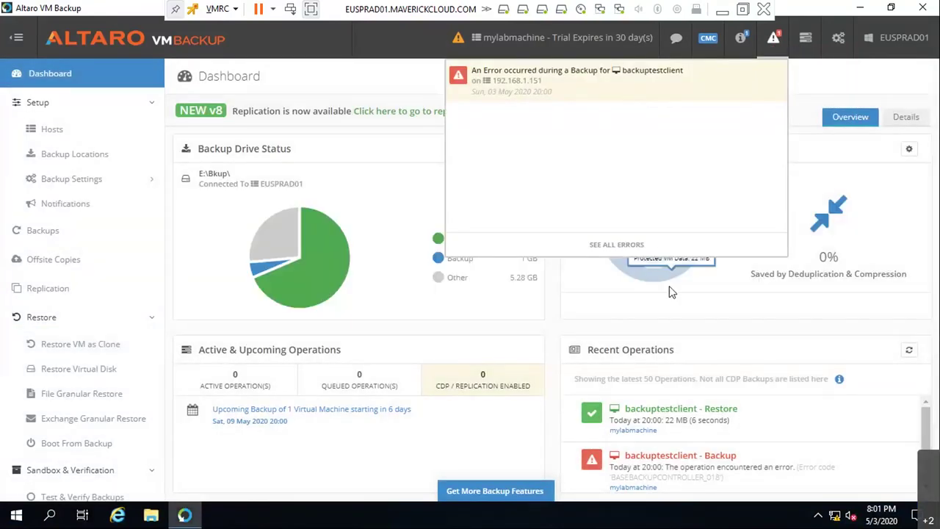
{"action": "scroll", "coordinate": [705, 455], "scroll_direction": "down", "scroll_amount": 2}
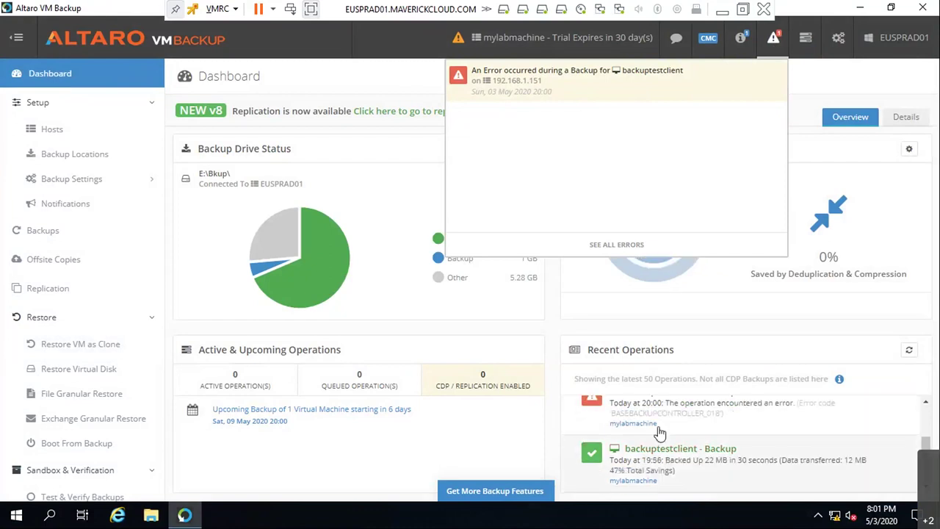
{"action": "scroll", "coordinate": [744, 437], "scroll_direction": "up", "scroll_amount": 2}
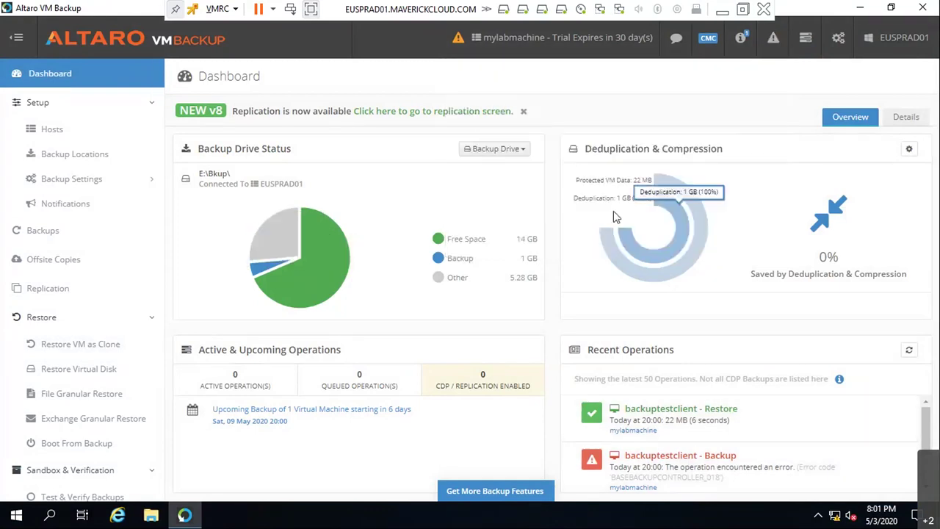
{"action": "scroll", "coordinate": [668, 428], "scroll_direction": "down", "scroll_amount": 2}
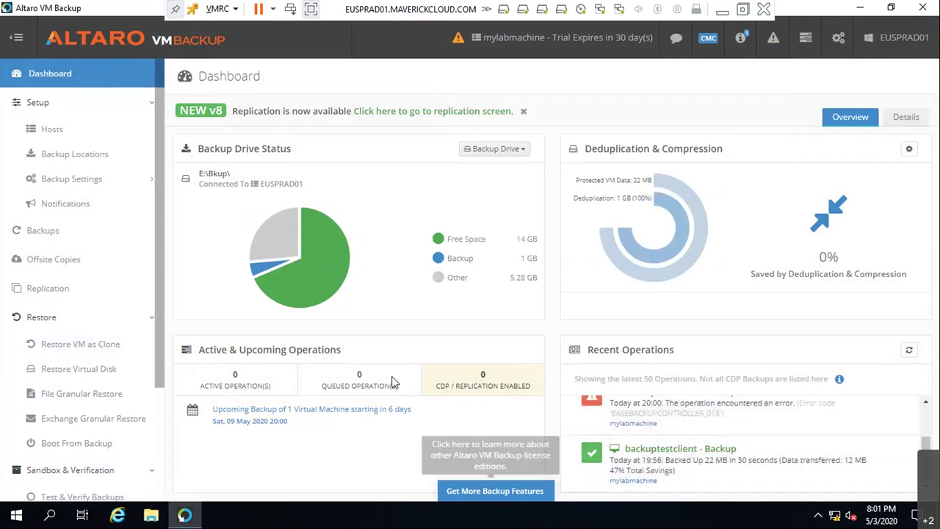
{"action": "left_click", "coordinate": [722, 13]}
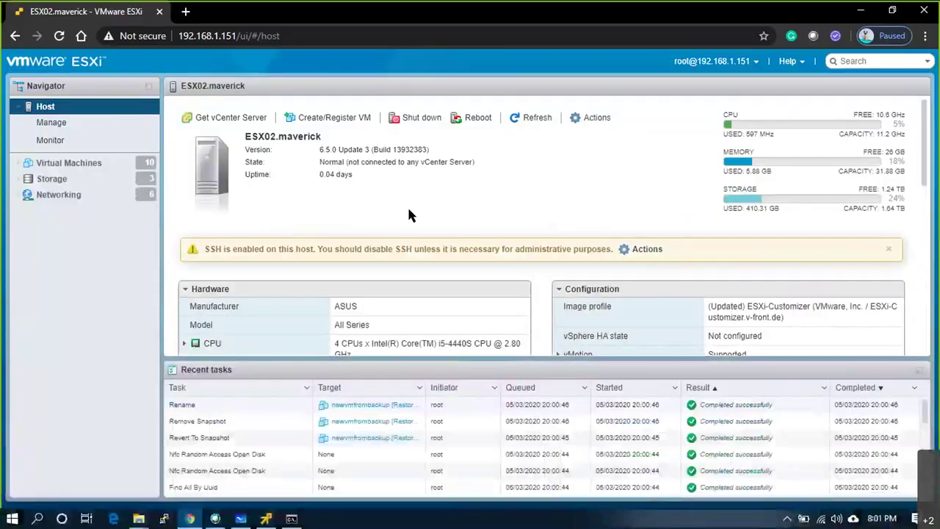
- Start newvmfrombackup from its console thumbnail, watch Tiny Core Linux boot, then close the console
{"action": "left_click", "coordinate": [44, 165]}
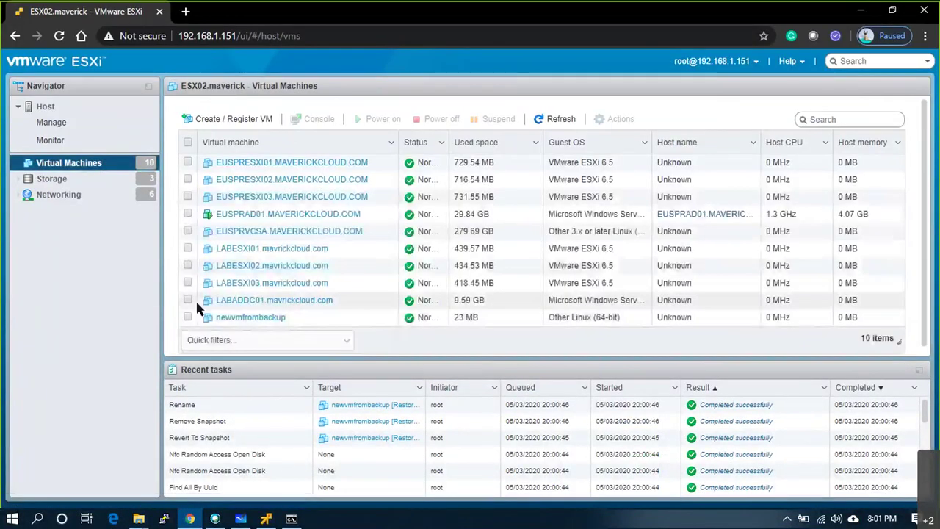
{"action": "left_click", "coordinate": [233, 318]}
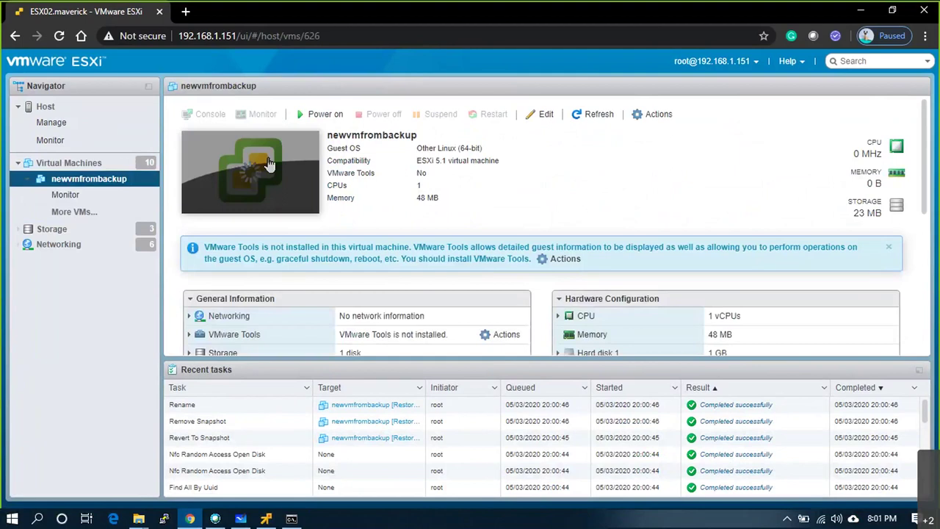
{"action": "left_click", "coordinate": [242, 164]}
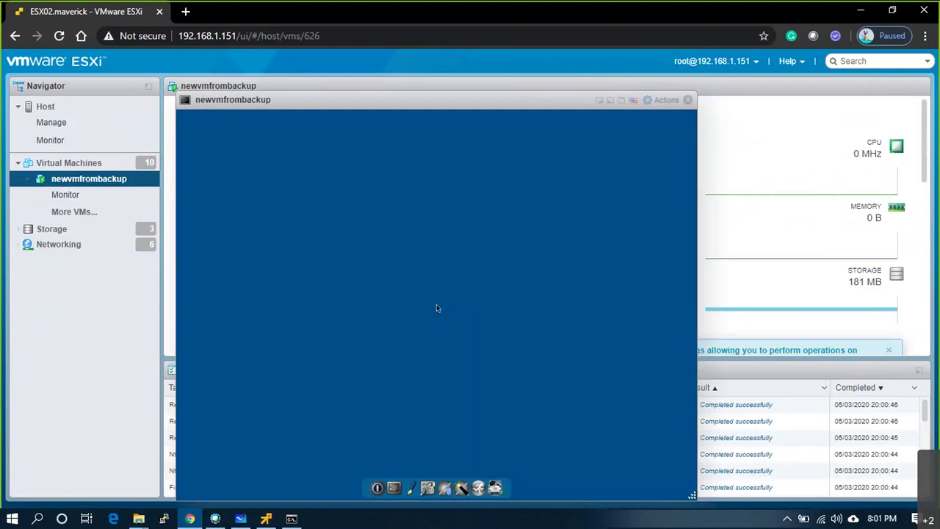
{"action": "left_click", "coordinate": [688, 100]}
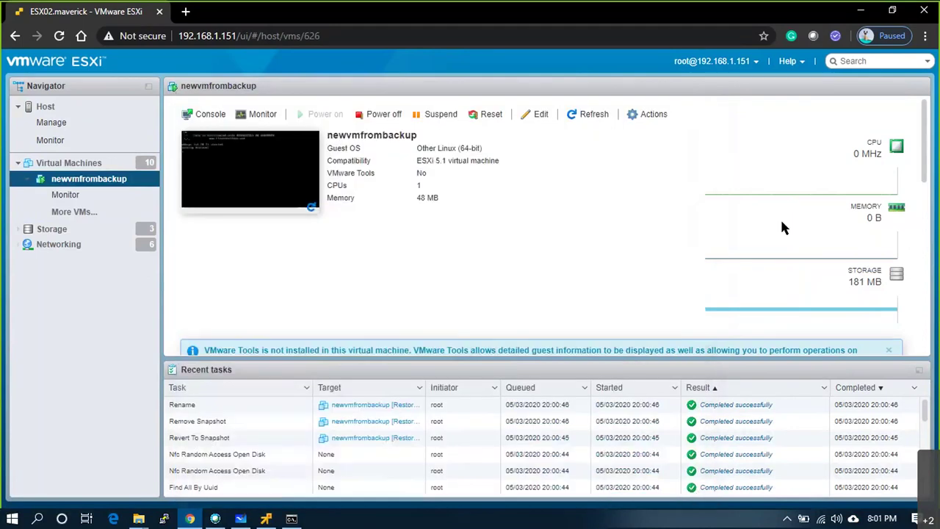